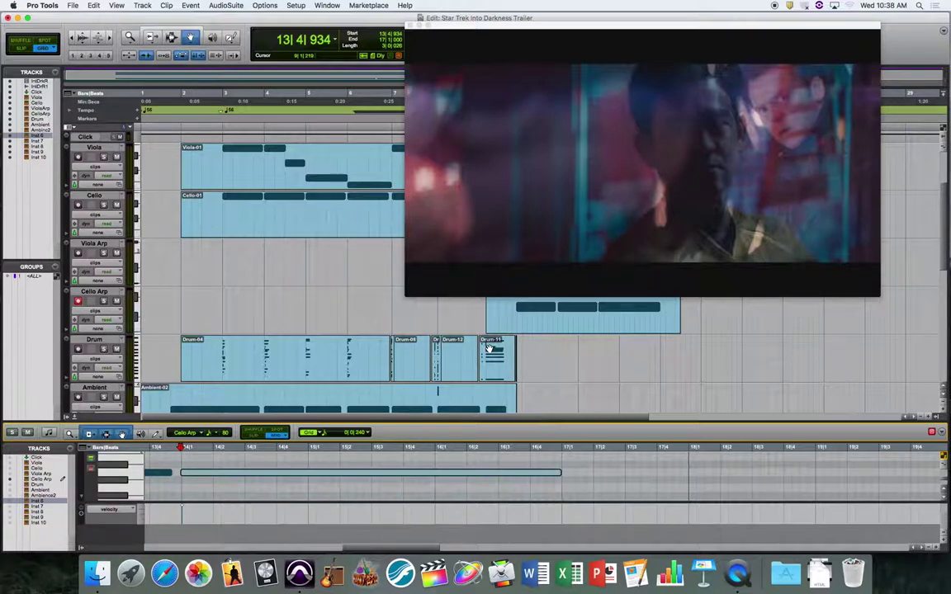
Show the mixer with the video window moved clear of the channel strips, and disarm recording on the Cello Arp track.
key("super+equal")
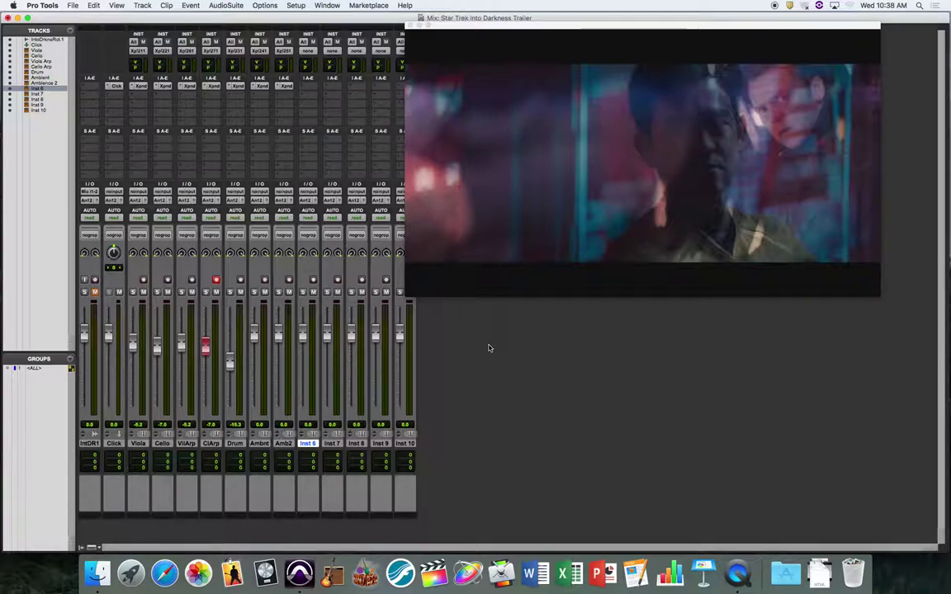
left_click(333, 446)
left_click(357, 446)
left_click(381, 446)
left_click(308, 446)
left_click_drag(477, 30, 569, 39)
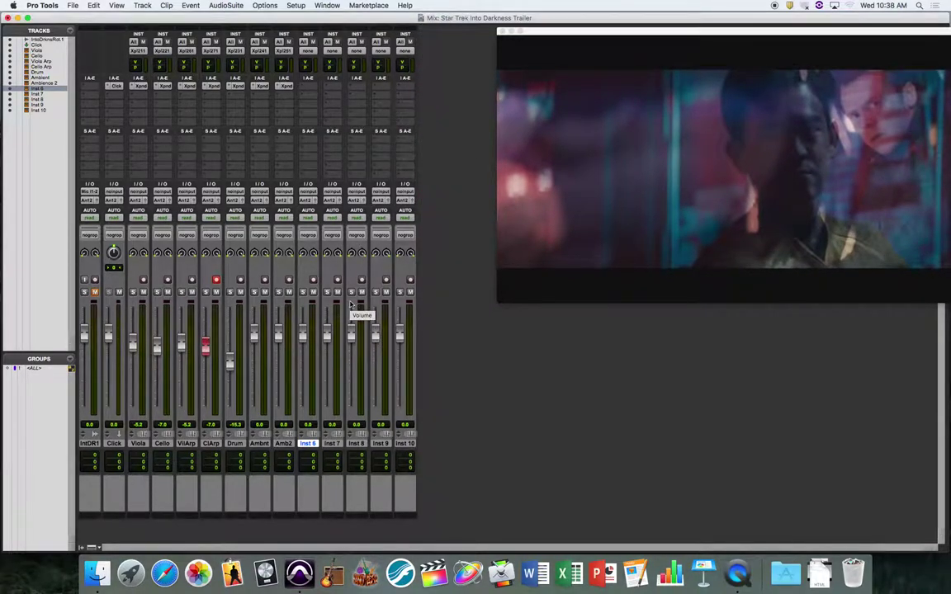
left_click(217, 282)
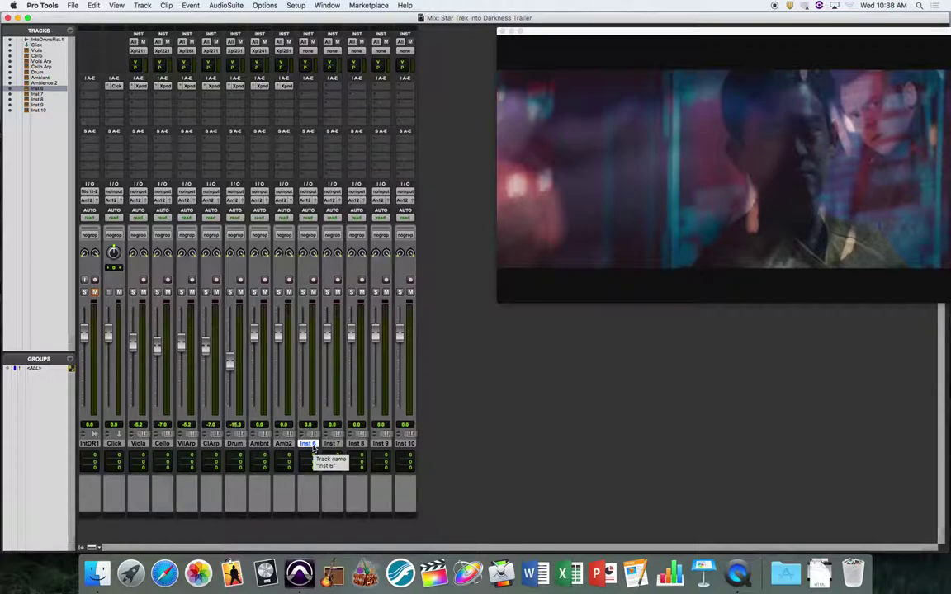
Add one new stereo instrument track directly after the Inst 10 track.
left_click(405, 444)
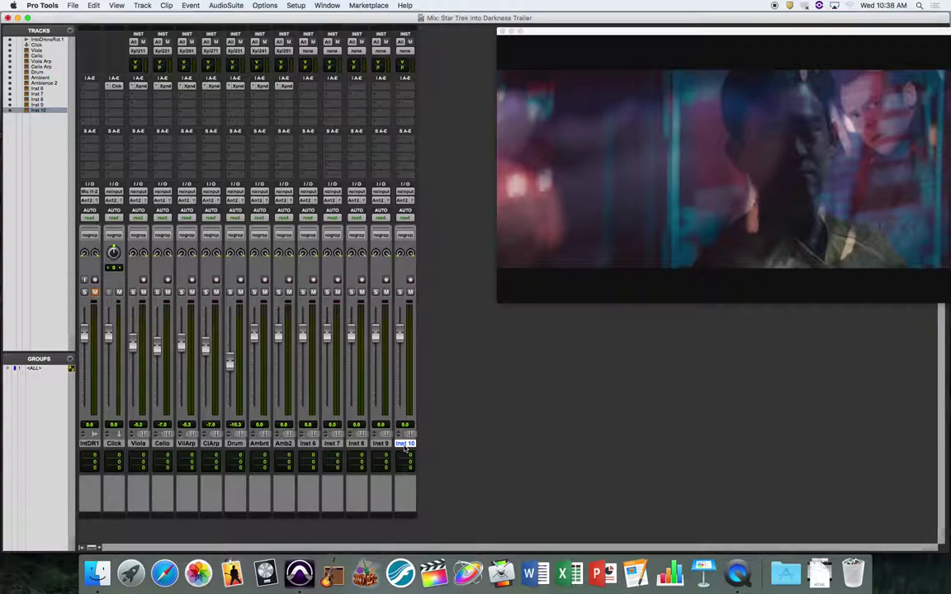
key("super+shift+n")
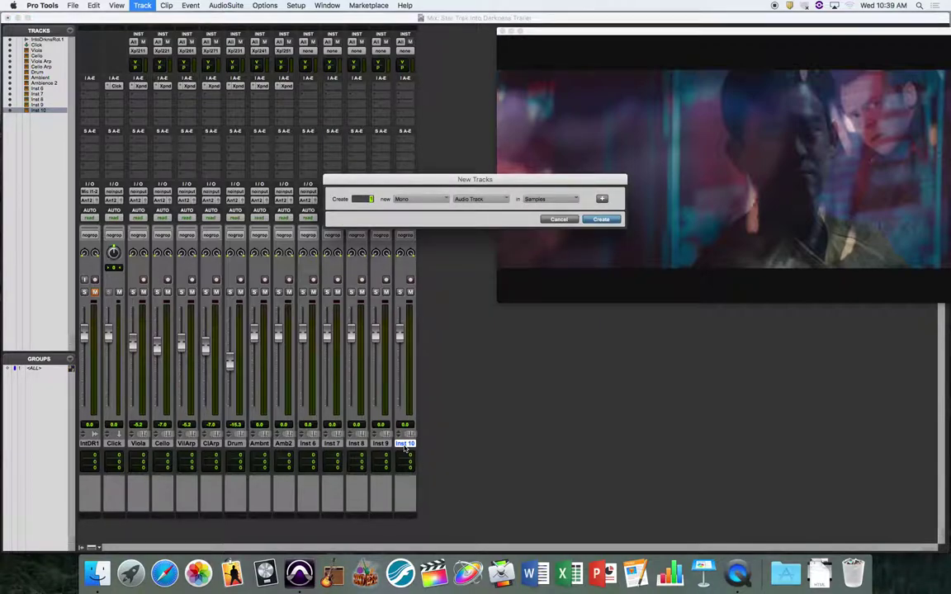
key("super+Down")
key("super+Down")
key("super+Down")
key("super+Down")
key("super+Down")
key("Return")
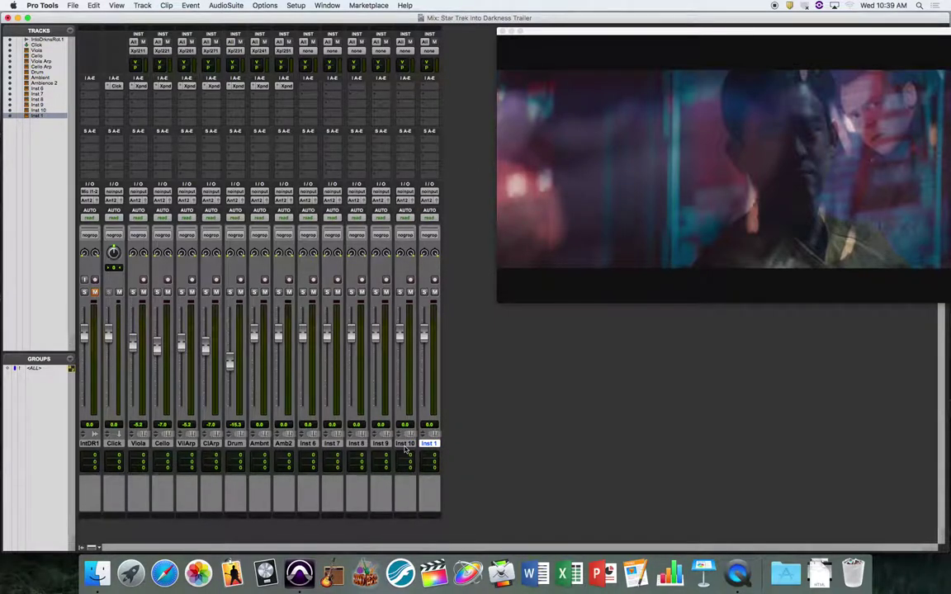
Rename the Inst 6 track to Horn1 and the Inst 7 track to Horn2.
double_click(307, 443)
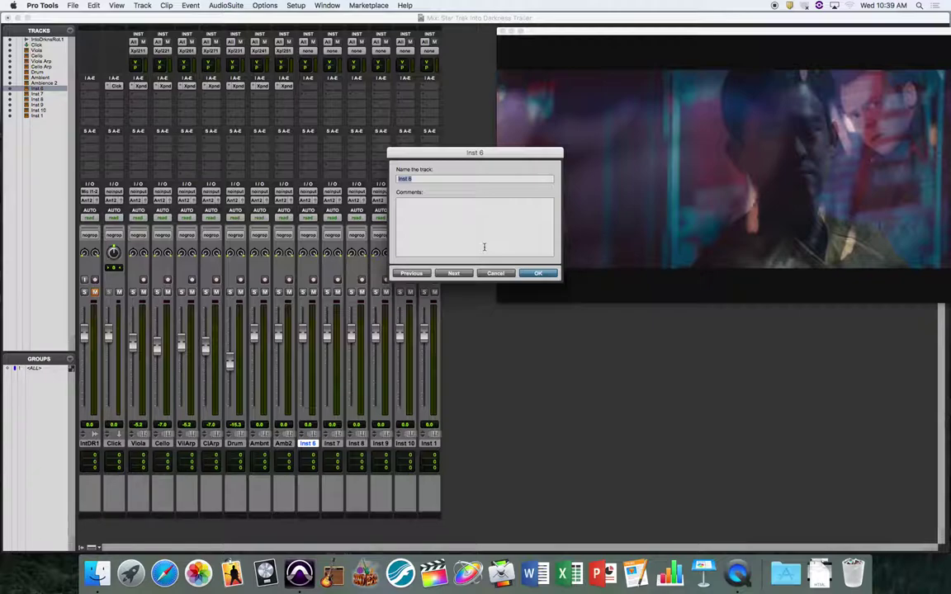
type("H")
type("orn")
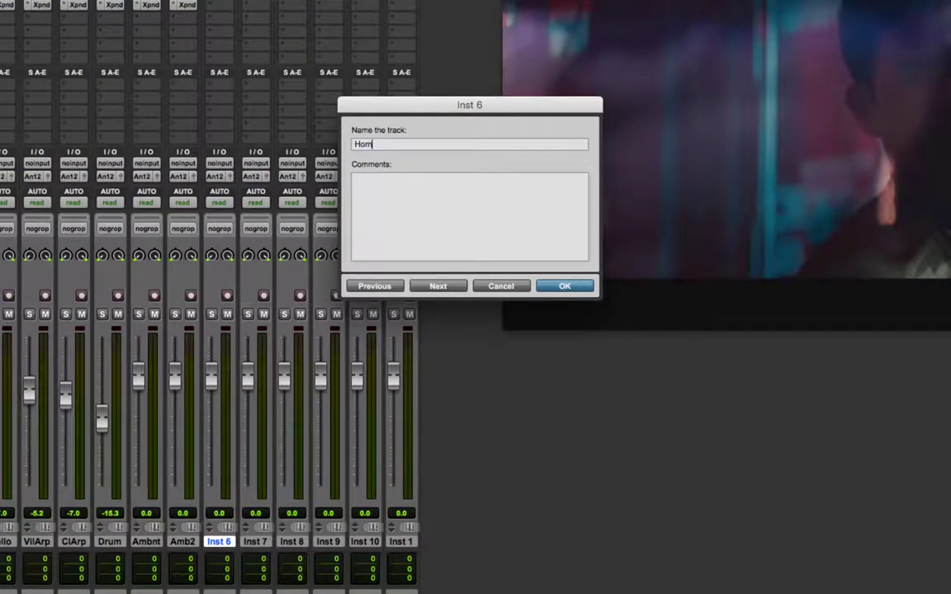
type("1")
key("super+Right")
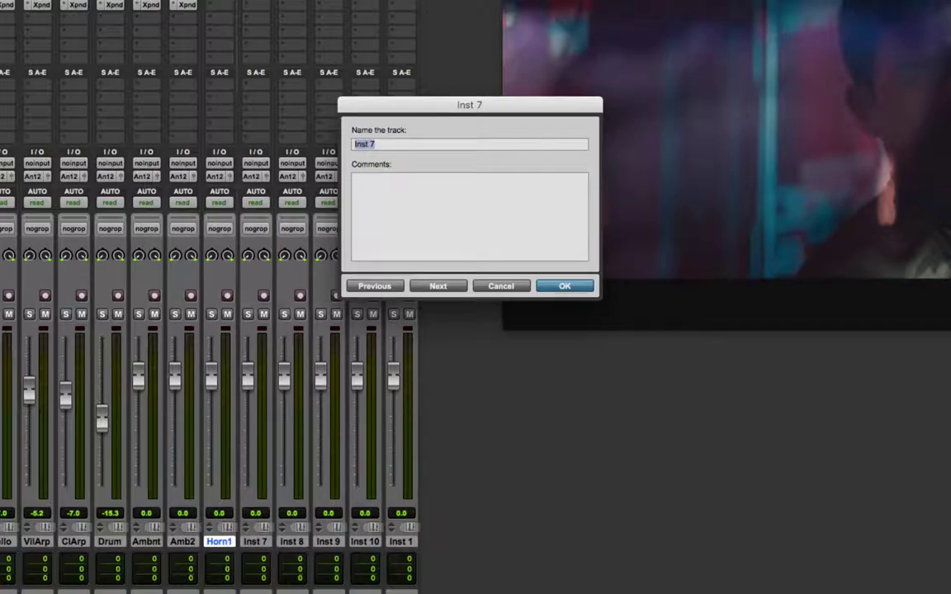
type("Horn2")
key("super+Right")
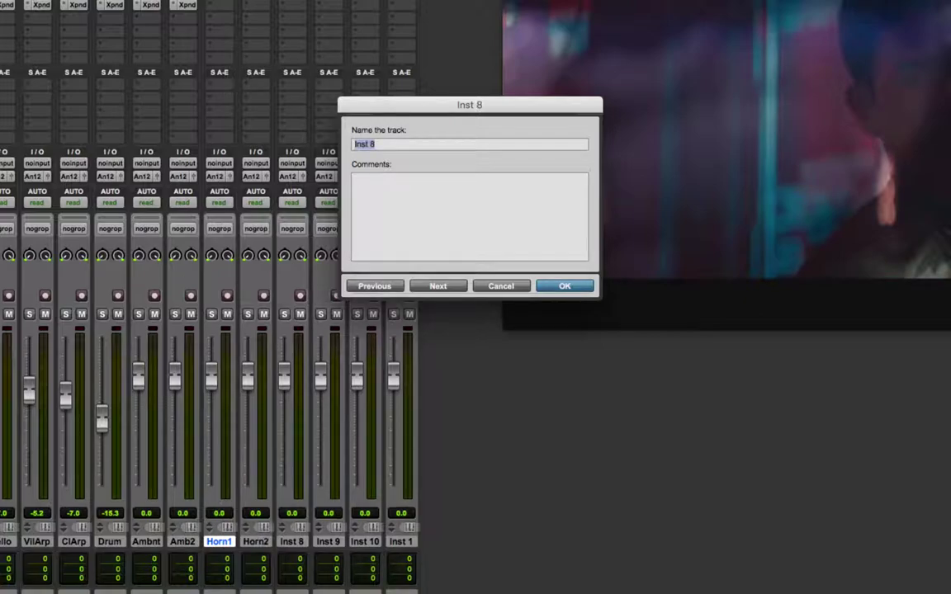
Rename the Inst 8 track to Trumpet1 and the Inst 9 track to Trumpet2.
type("Tru,pet1")
key("Left")
key("Left")
key("Left")
key("BackSpace")
type("m")
key("super+Right")
type("Trumpet2")
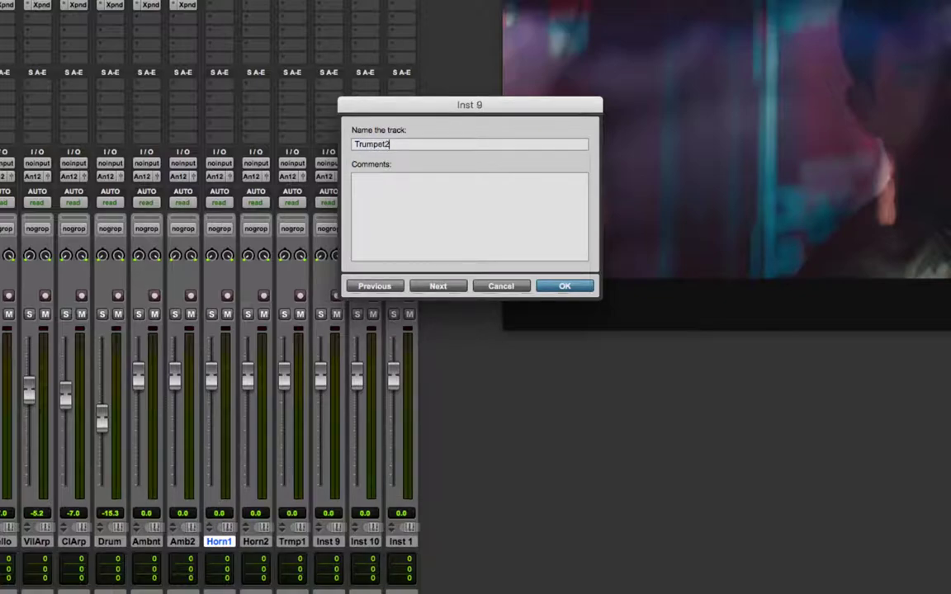
key("super+Right")
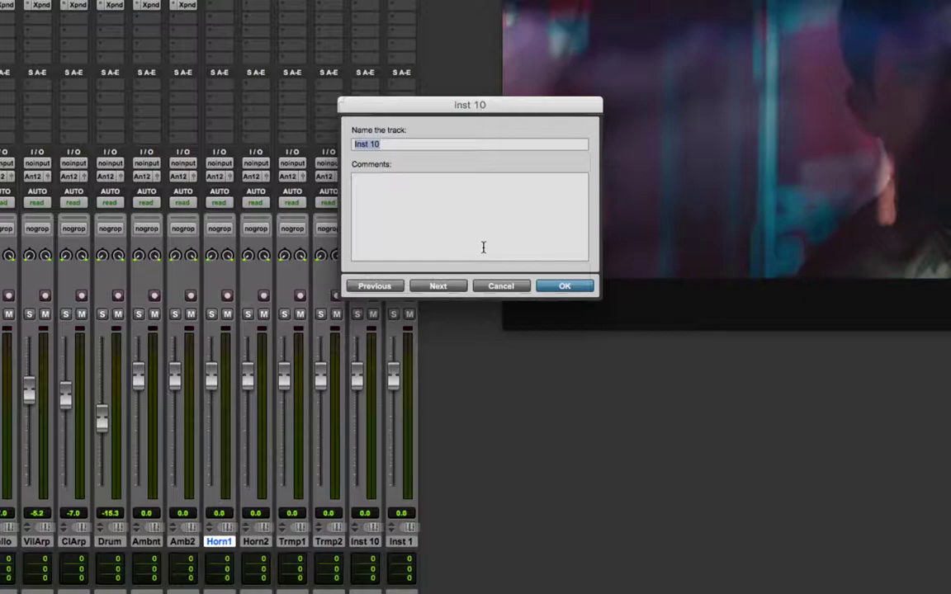
Rename the Inst 10 track to Trombone1 and the Inst 1 track to Trombone2.
type("Trombone1")
key("super+Right")
type("Trombone")
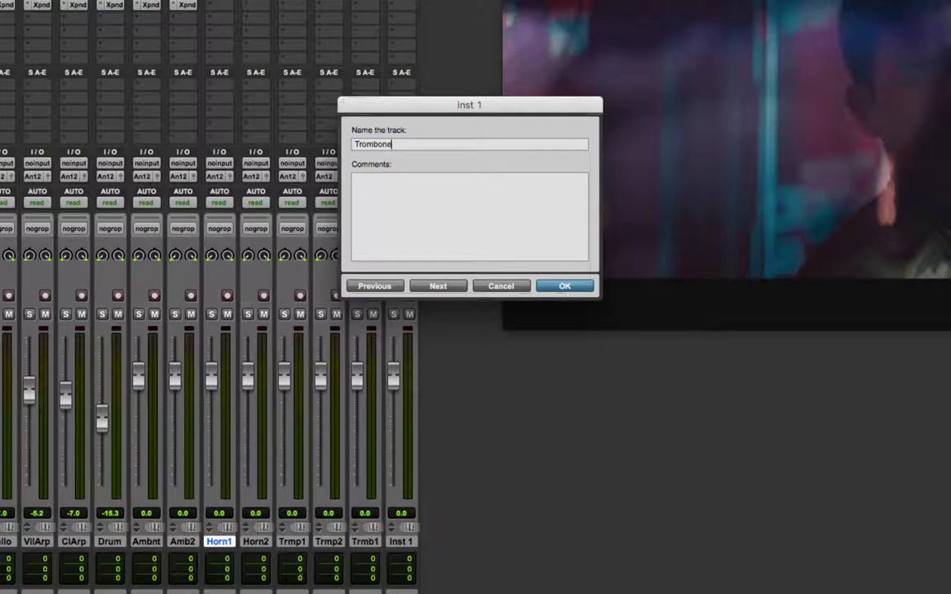
type("2")
key("Return")
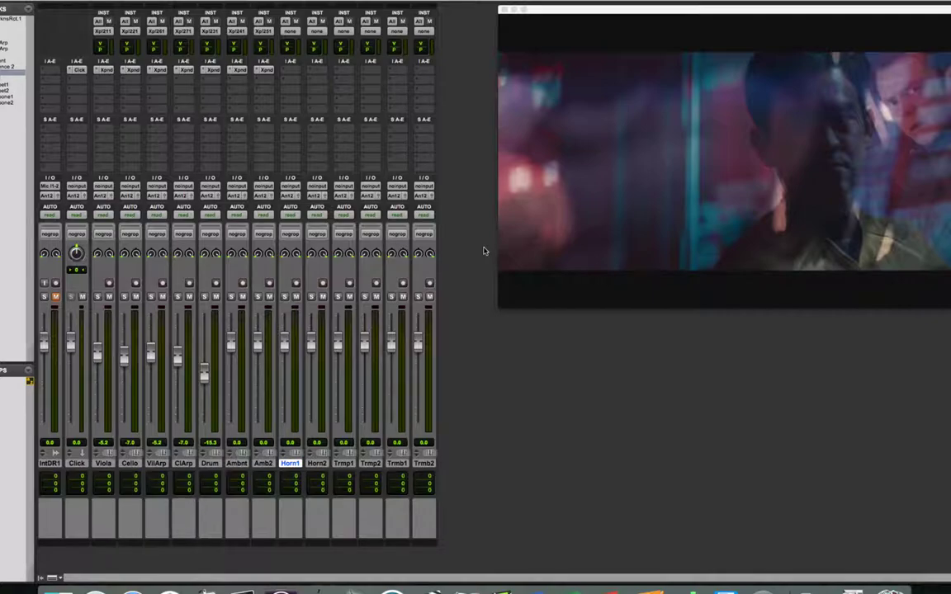
Insert the multichannel Xpand!2 (stereo) instrument plug-in in the first insert slot of the Horn1 track.
left_click(284, 72)
mouse_move(324, 92)
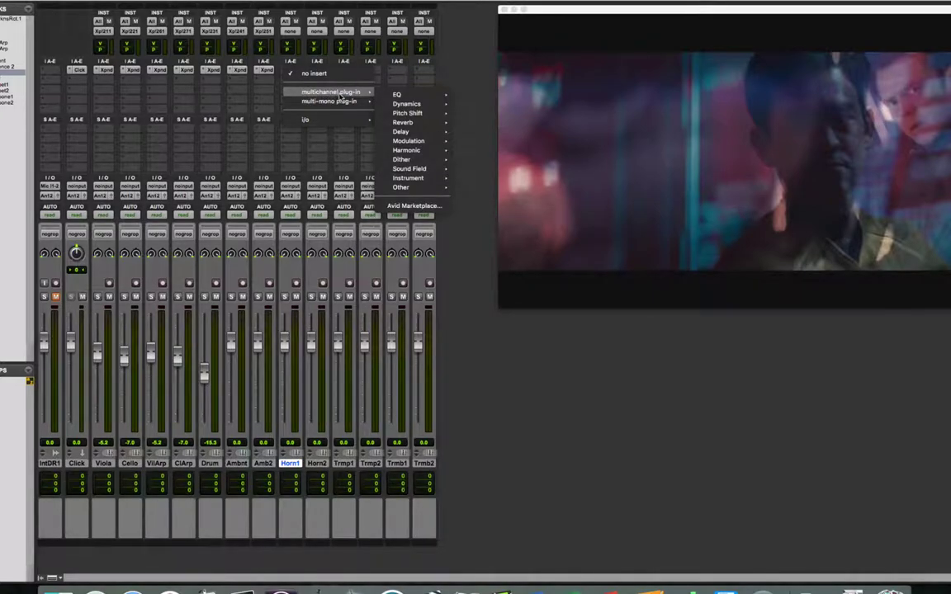
mouse_move(428, 177)
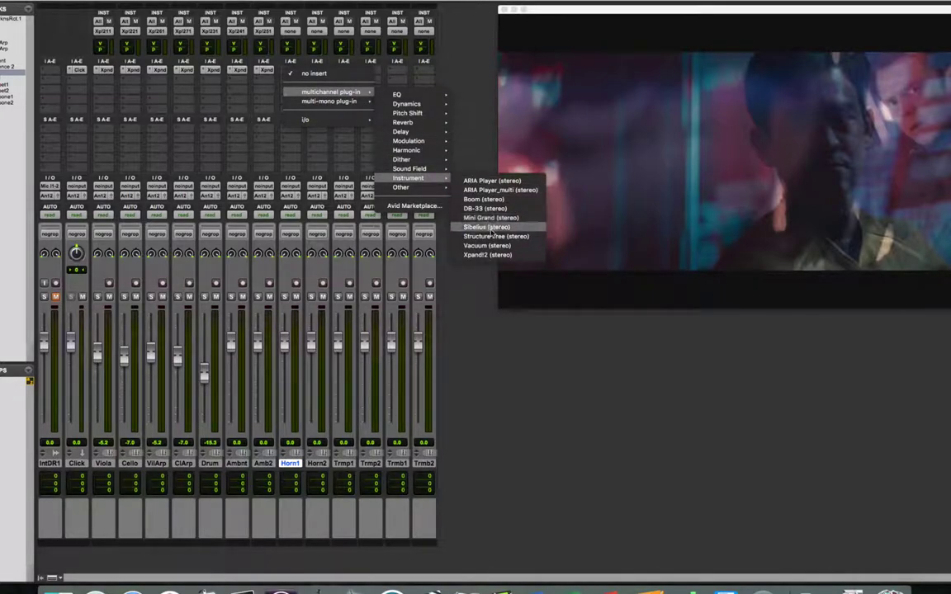
left_click(487, 255)
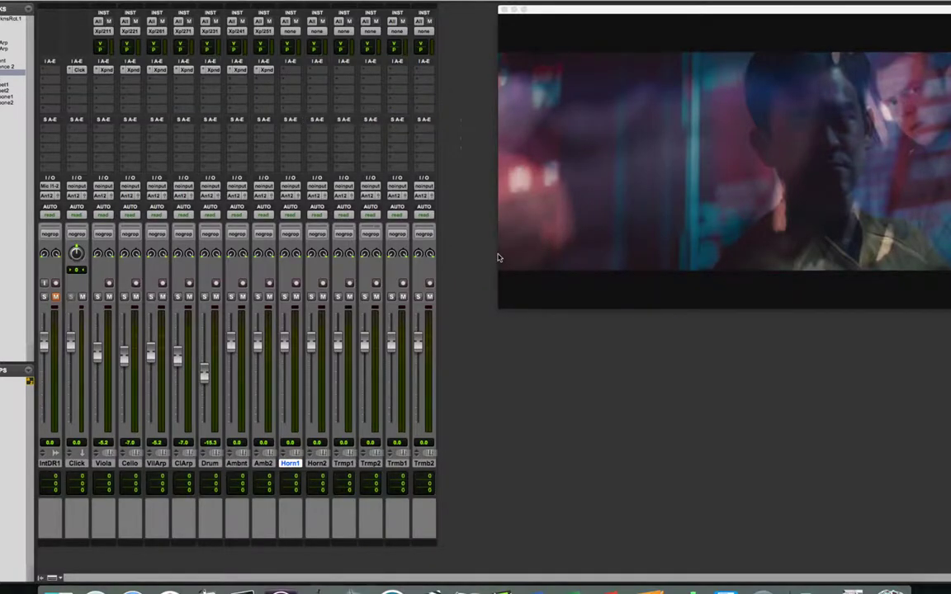
left_click_drag(408, 217, 457, 92)
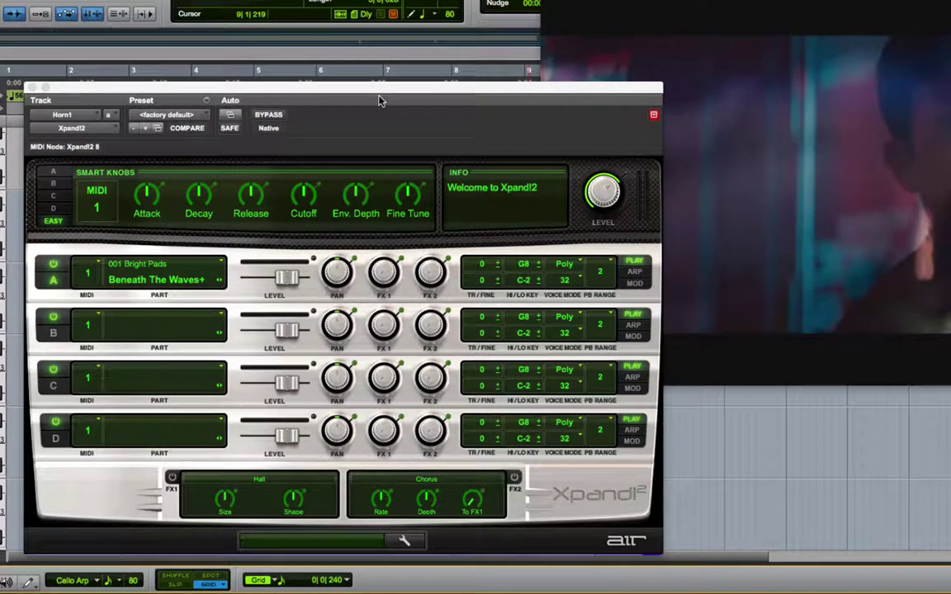
Load the French Horn+ patch from 016 Brass + Woodwind into part A of Horn1's Xpand!2.
left_click(219, 261)
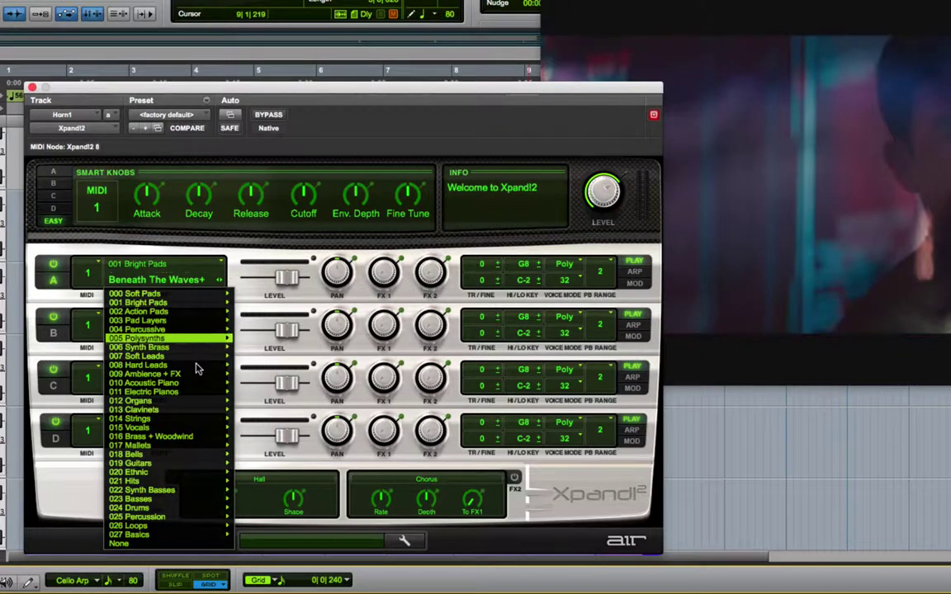
mouse_move(206, 446)
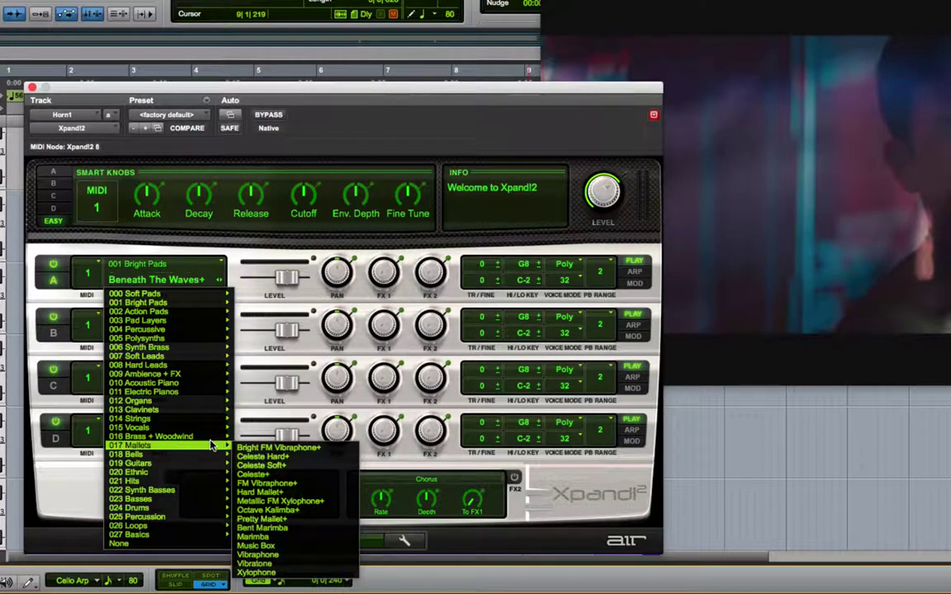
mouse_move(205, 473)
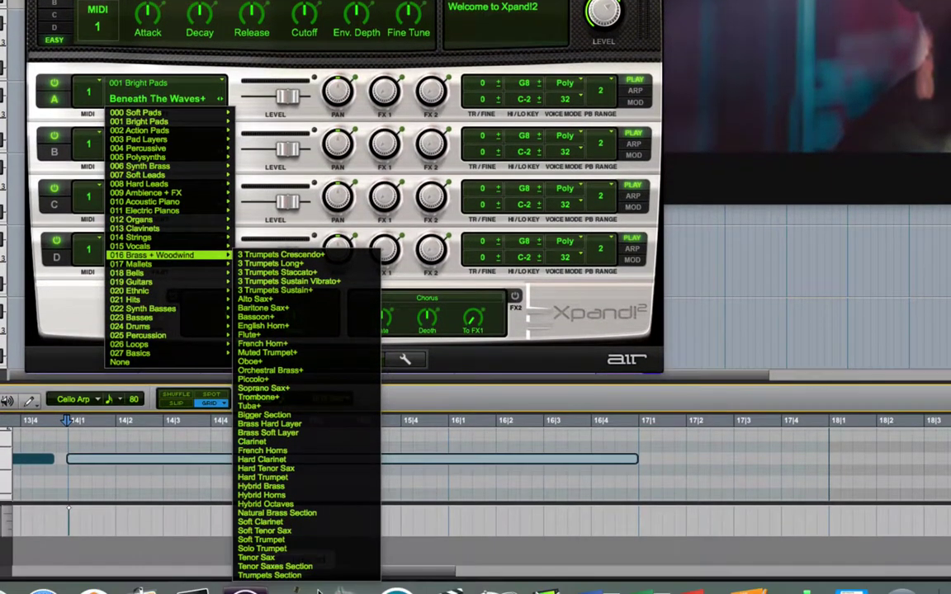
left_click(311, 348)
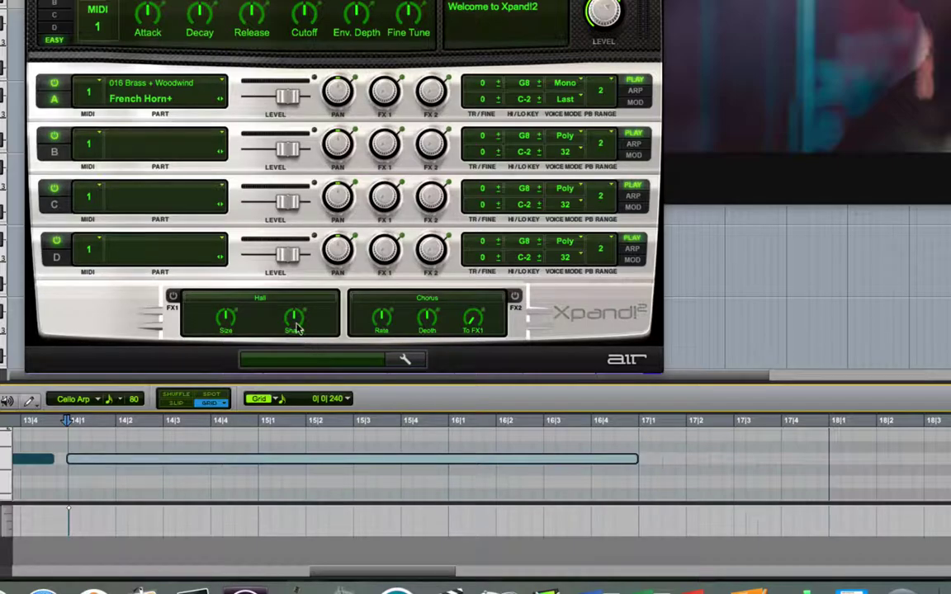
Return to the mixer, move the Xpand!2 window off the channel strips, and arm the Horn1 track for recording.
key("super+equal")
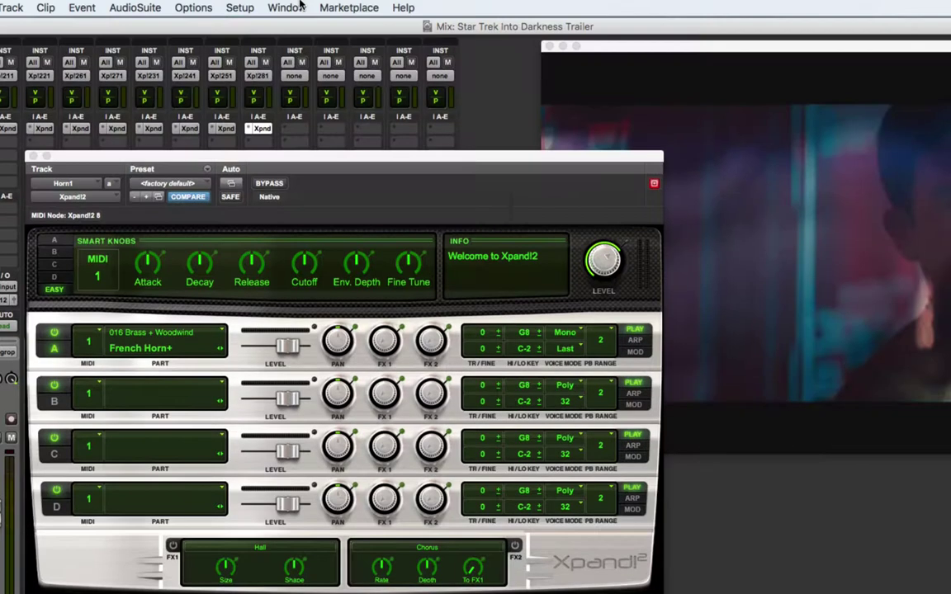
left_click_drag(281, 156, 667, 42)
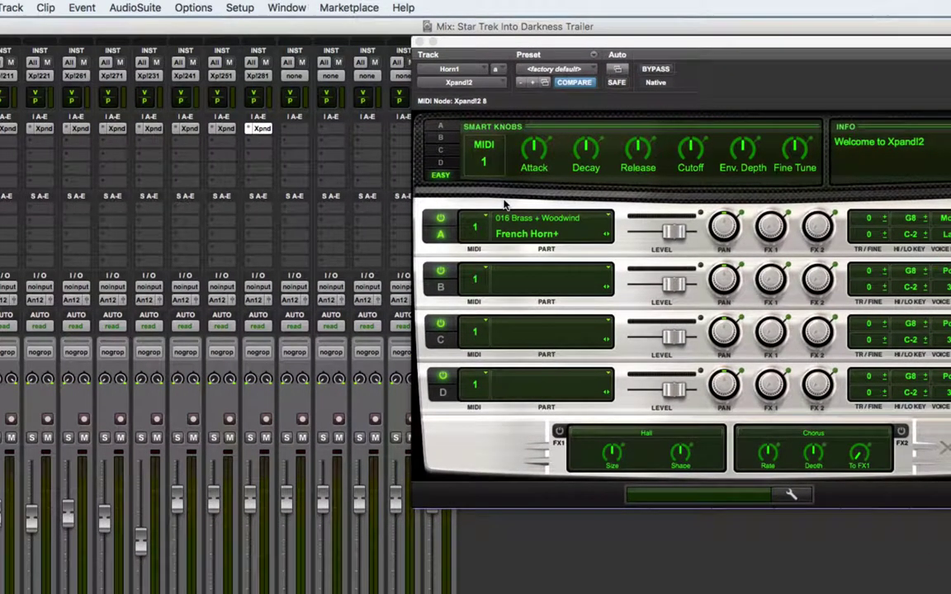
left_click(265, 419)
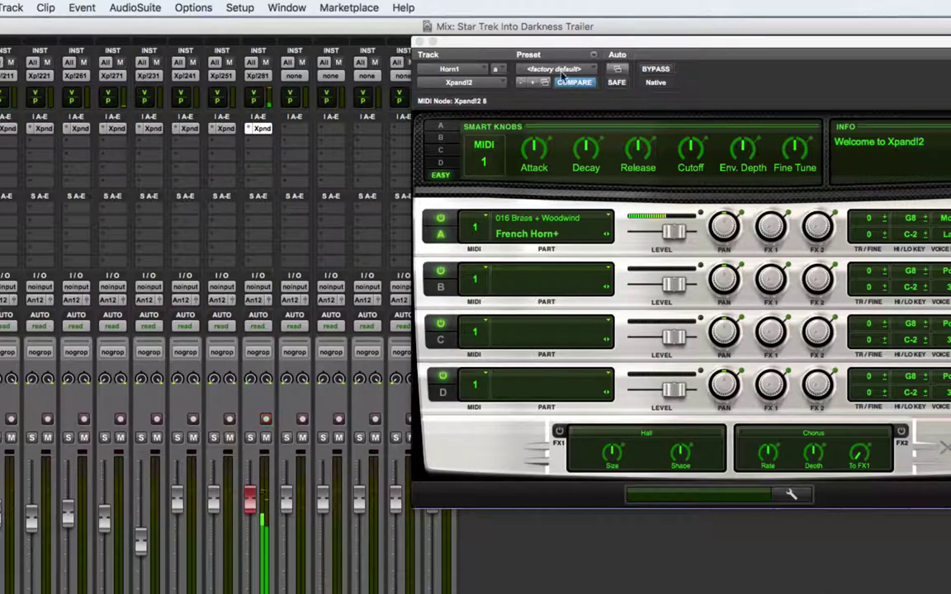
Try the French Horns patch in part A of Horn1's Xpand!2 and return to the French Horn+ patch.
left_click_drag(581, 48, 335, 66)
left_click(297, 251)
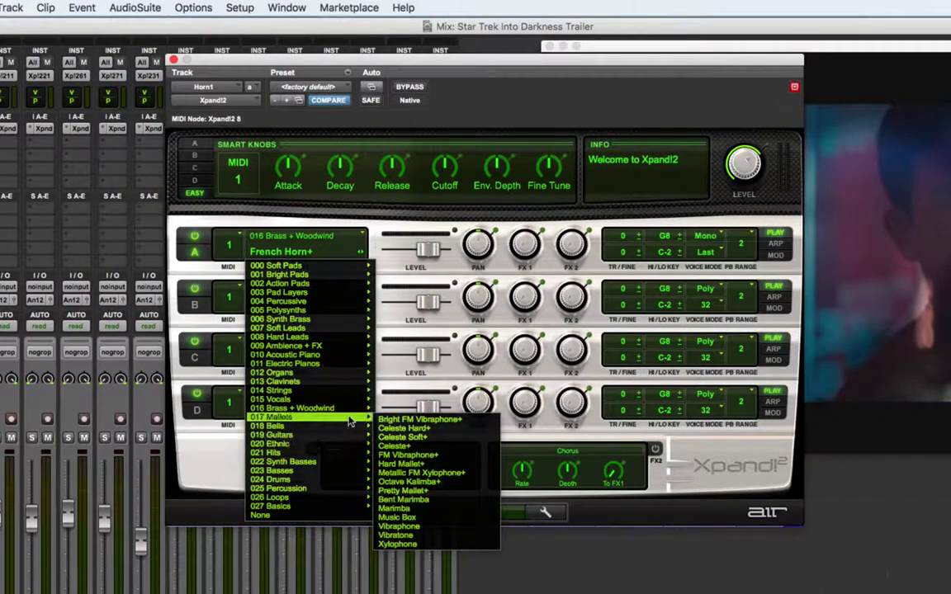
mouse_move(347, 408)
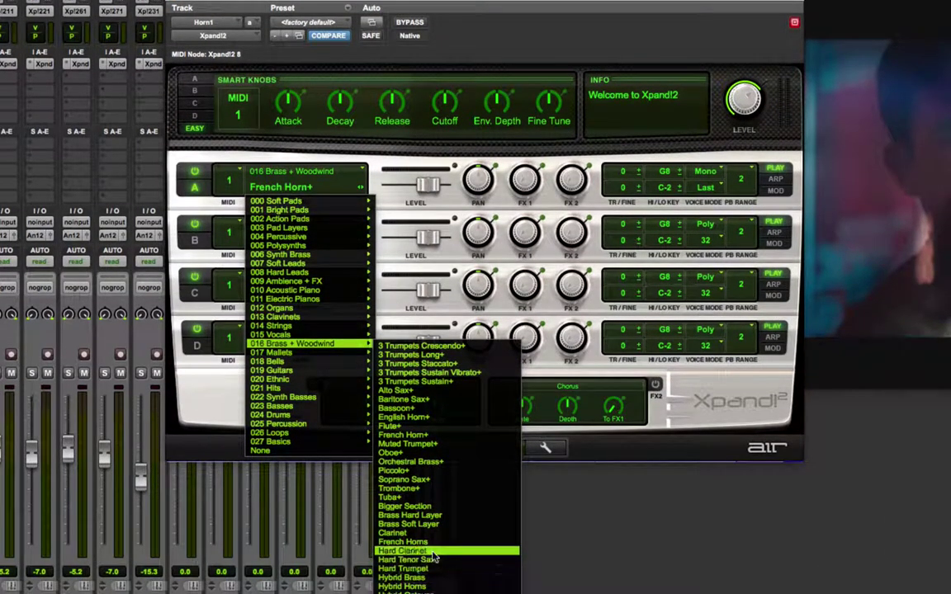
left_click(433, 544)
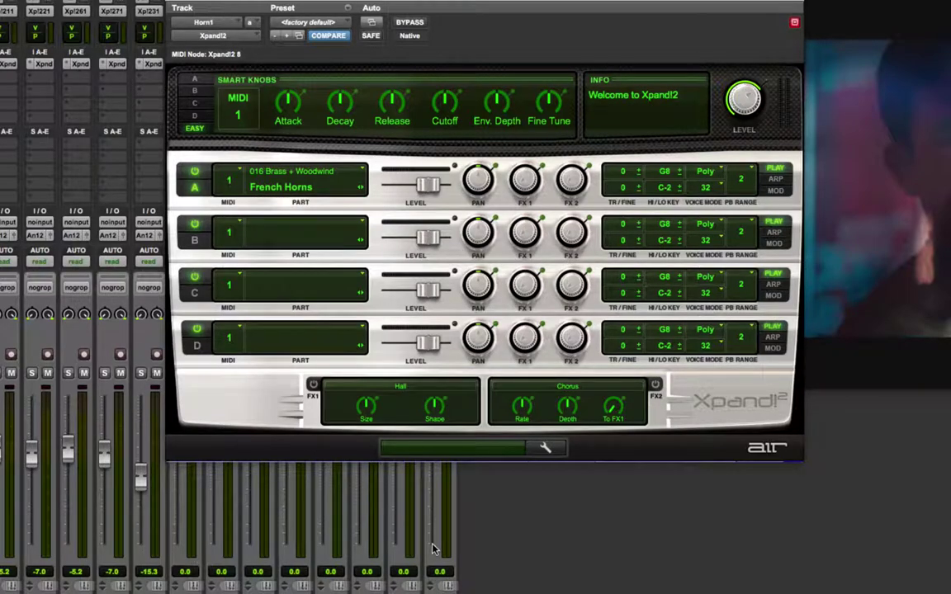
left_click(360, 171)
mouse_move(350, 342)
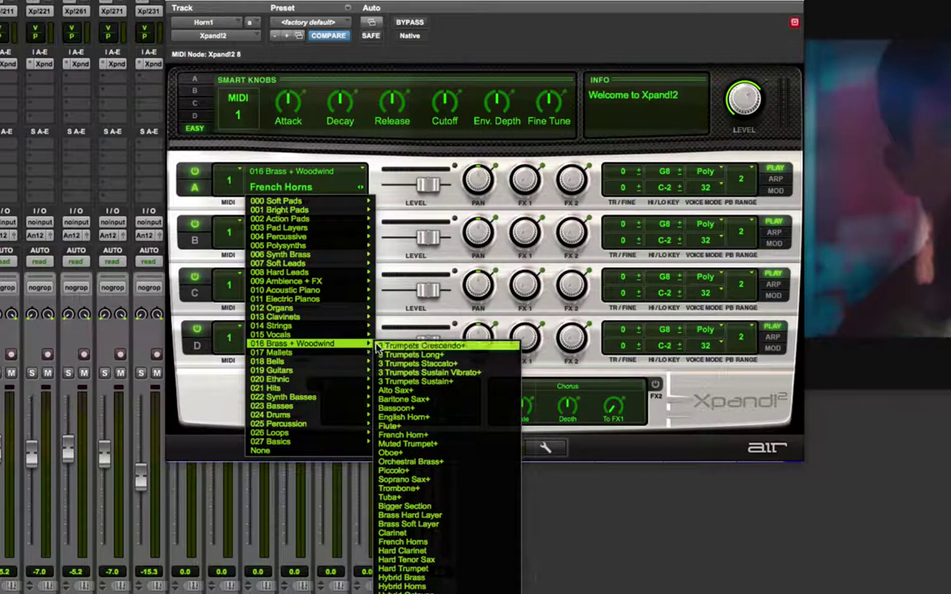
left_click(446, 435)
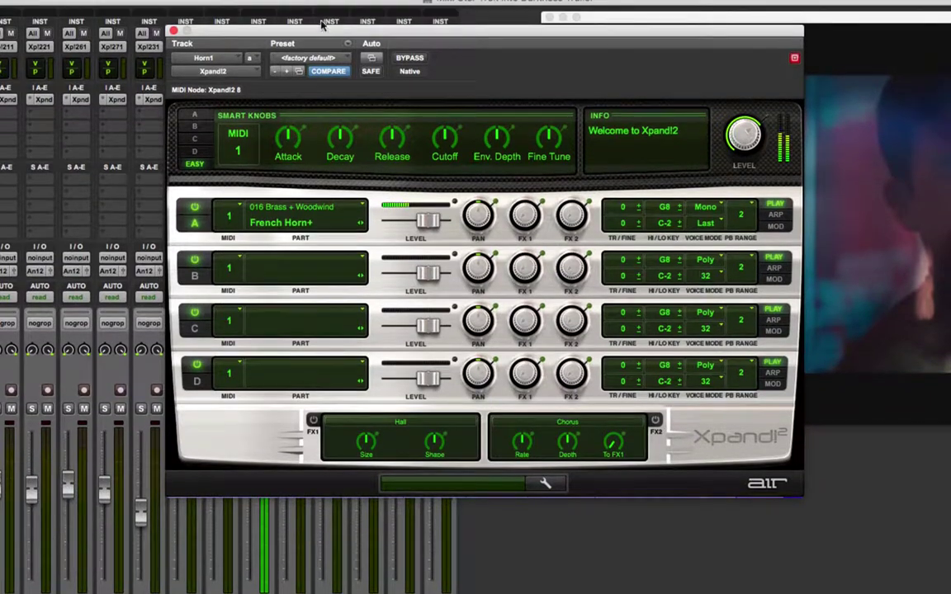
Turn on the FX1 Hall reverb in Horn1's Xpand!2 and set part A's FX1 send to a moderate level.
left_click_drag(320, 32, 476, 43)
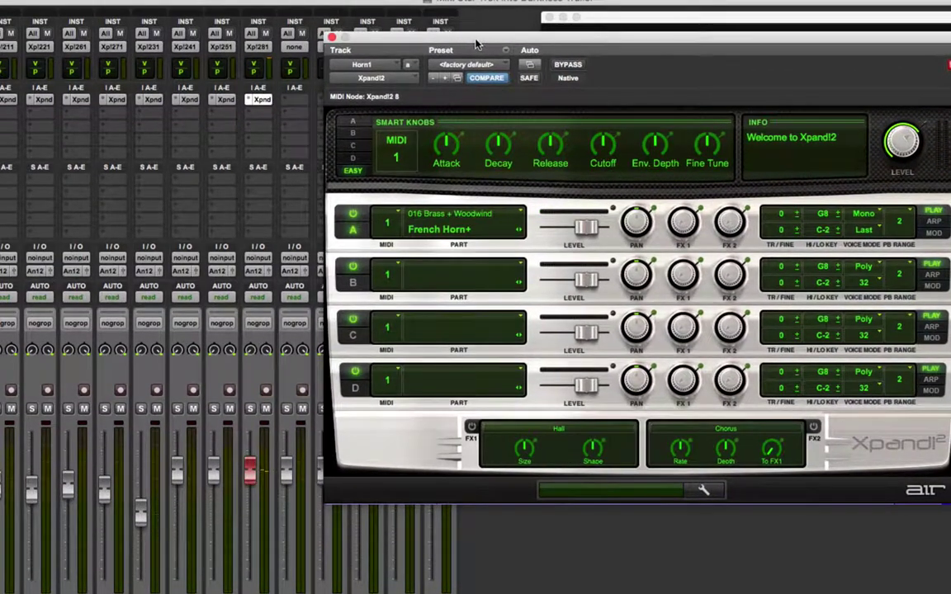
left_click_drag(695, 41, 598, 49)
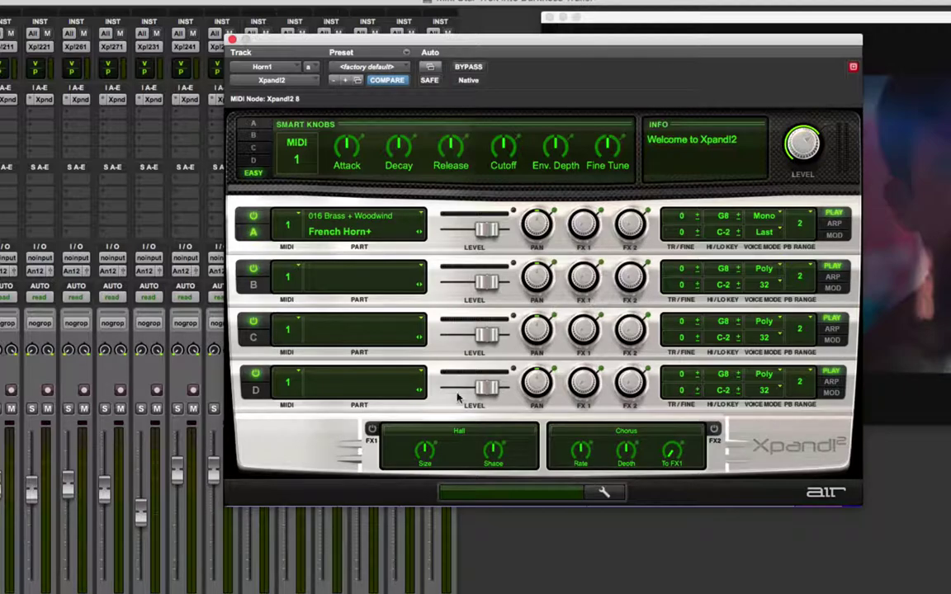
left_click(372, 428)
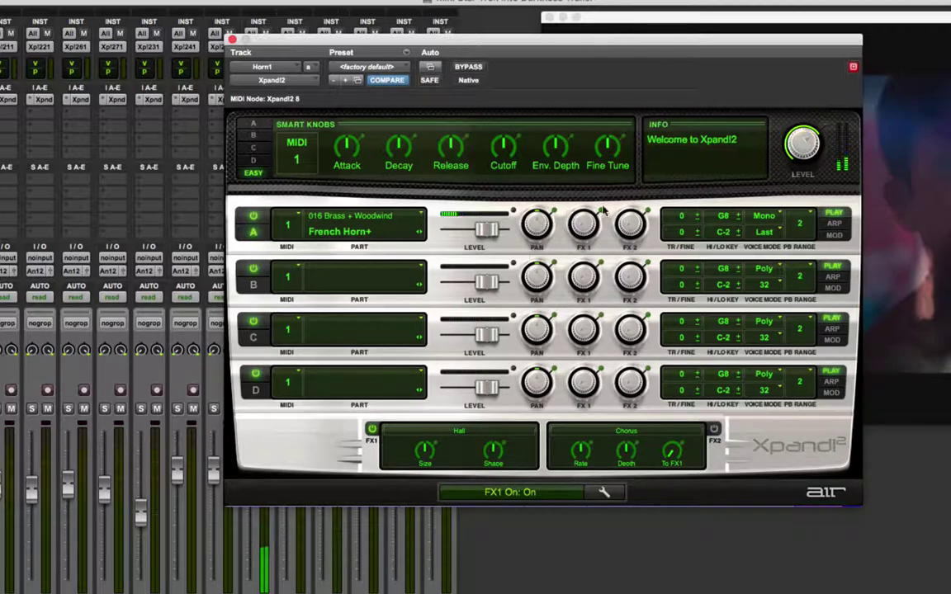
left_click_drag(593, 209, 568, 134)
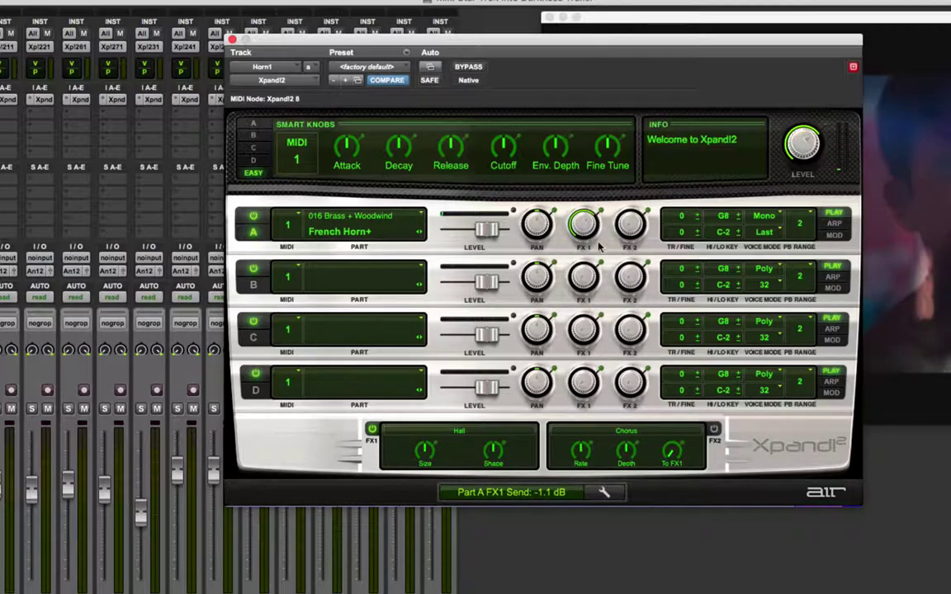
left_click_drag(584, 228, 584, 260)
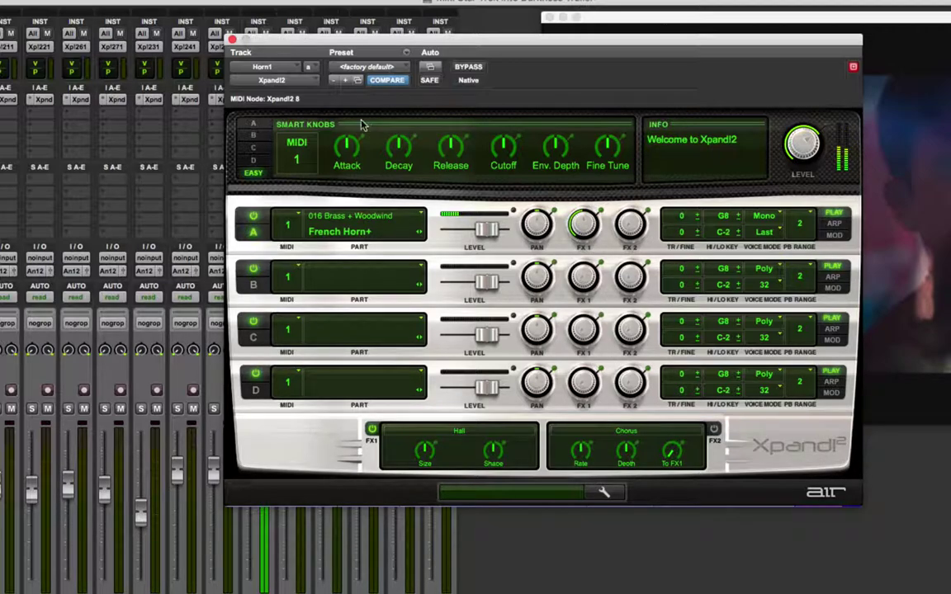
Copy Horn1's Xpand!2 to the Horn2 and Trumpet1 tracks, with Trumpet1 armed for recording, and open Trumpet1's instance.
left_click(232, 40)
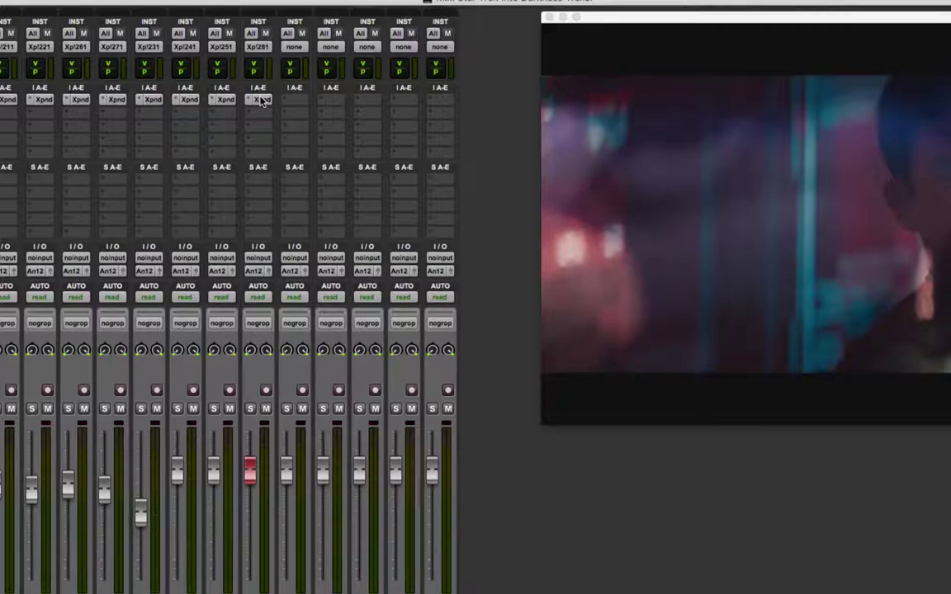
left_click_drag(261, 101, 291, 100)
left_click(339, 390)
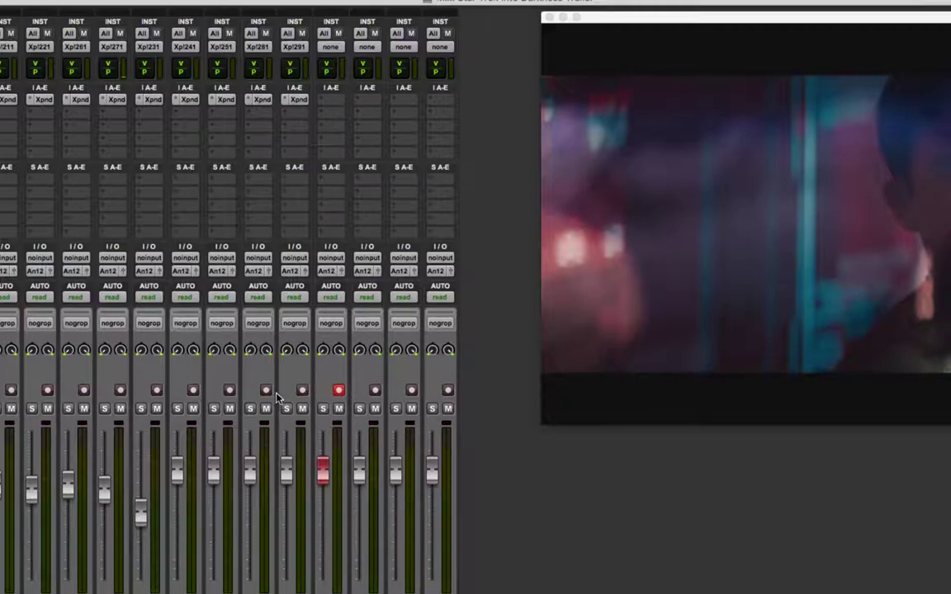
left_click(299, 99)
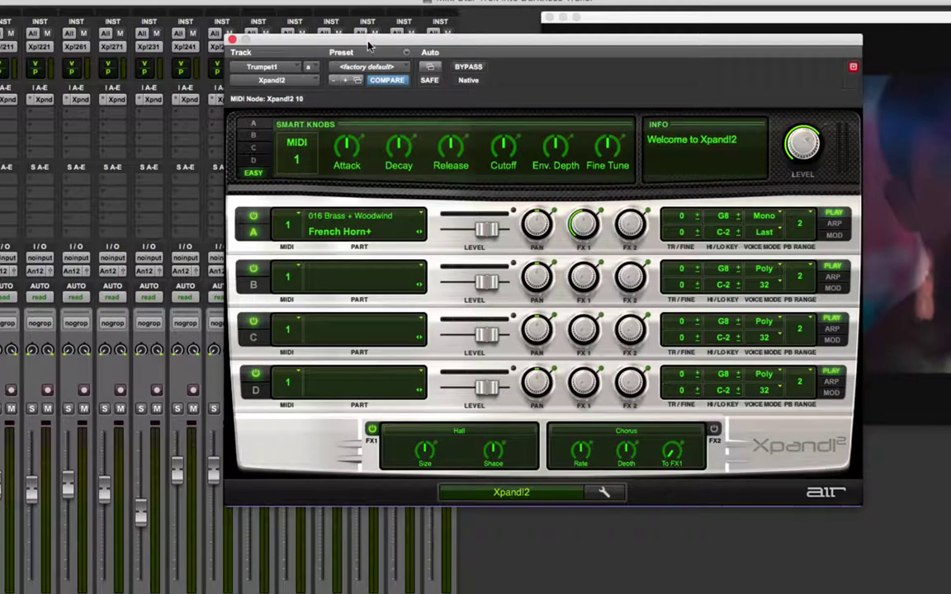
Load the 3 Trumpets Sustain+ patch from 016 Brass + Woodwind into part A of Trumpet1's Xpand!2.
left_click_drag(333, 42, 287, 17)
left_click(376, 192)
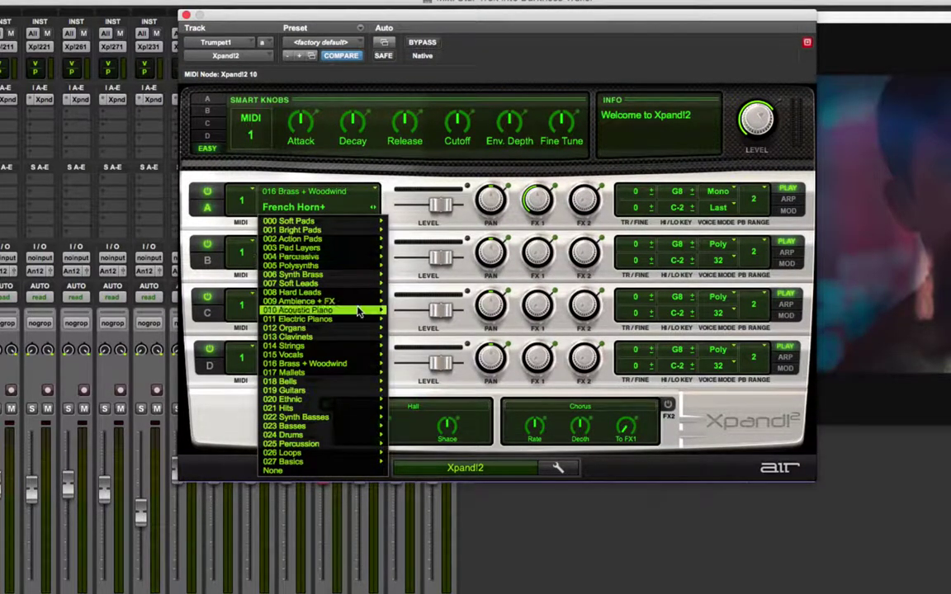
mouse_move(355, 364)
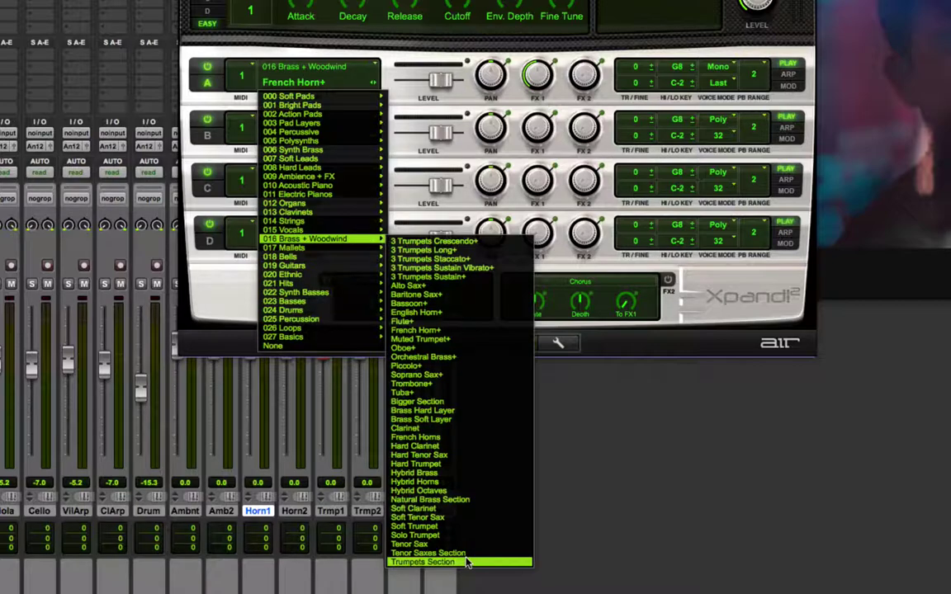
left_click(473, 278)
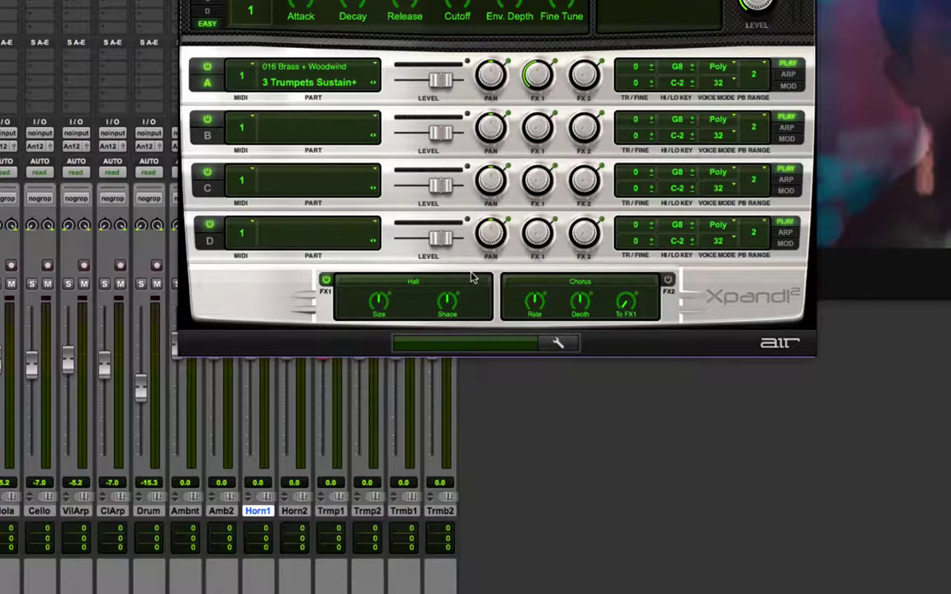
Try the 3 Trumpets Crescendo+, Long+ and Staccato+ patches in part A of Trumpet1's Xpand!2 and return to 3 Trumpets Sustain+.
left_click(376, 66)
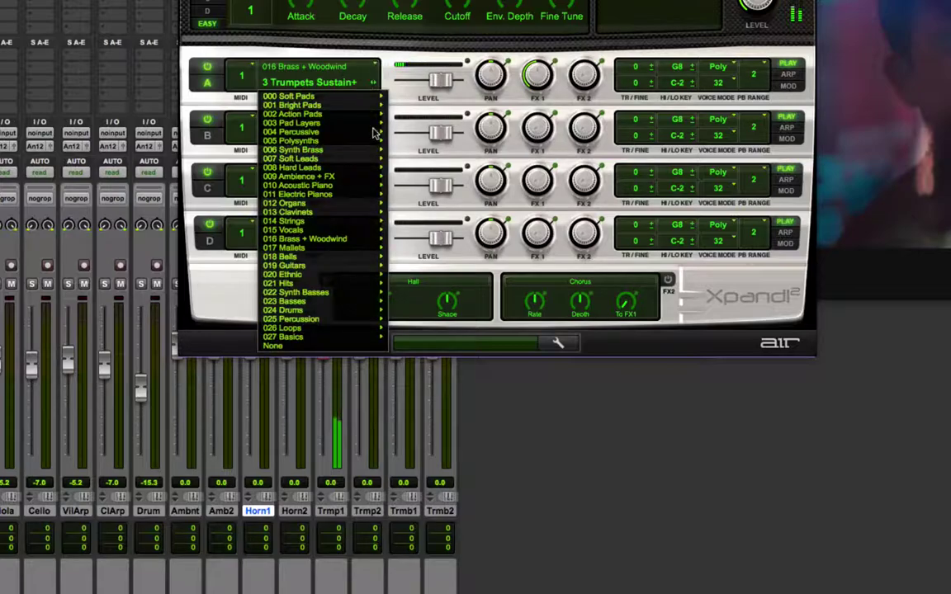
mouse_move(355, 239)
left_click(439, 238)
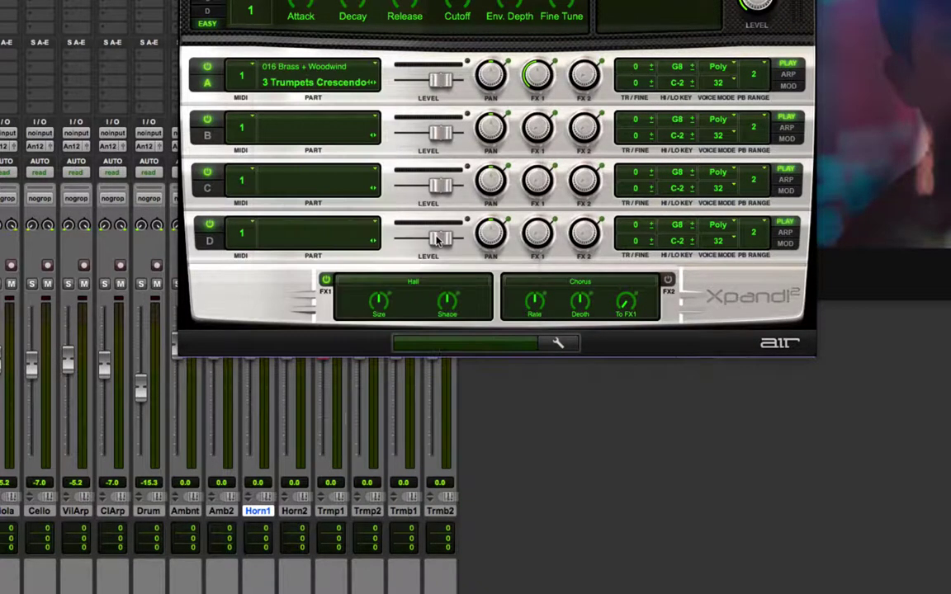
left_click(370, 64)
mouse_move(385, 244)
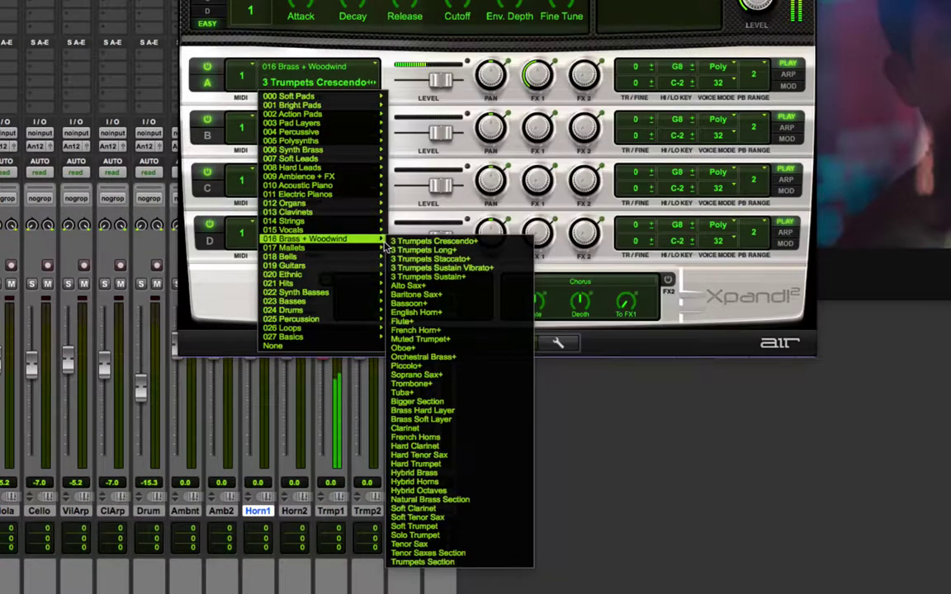
left_click(405, 249)
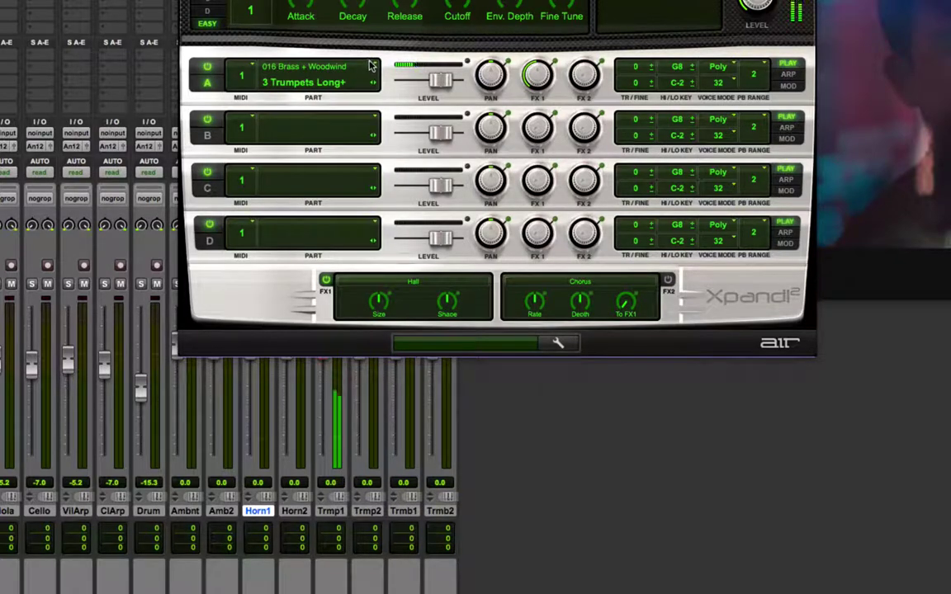
left_click(370, 65)
mouse_move(385, 240)
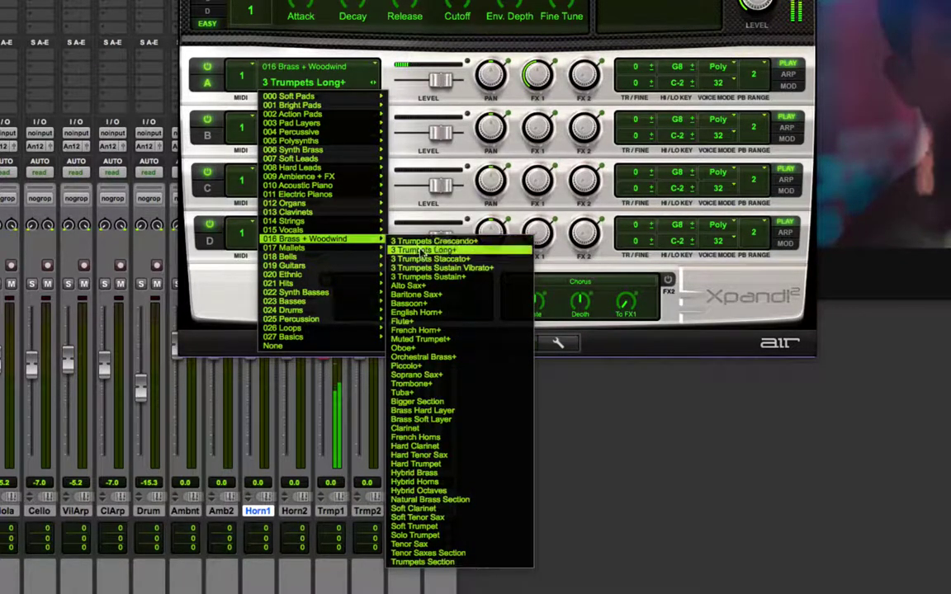
left_click(428, 258)
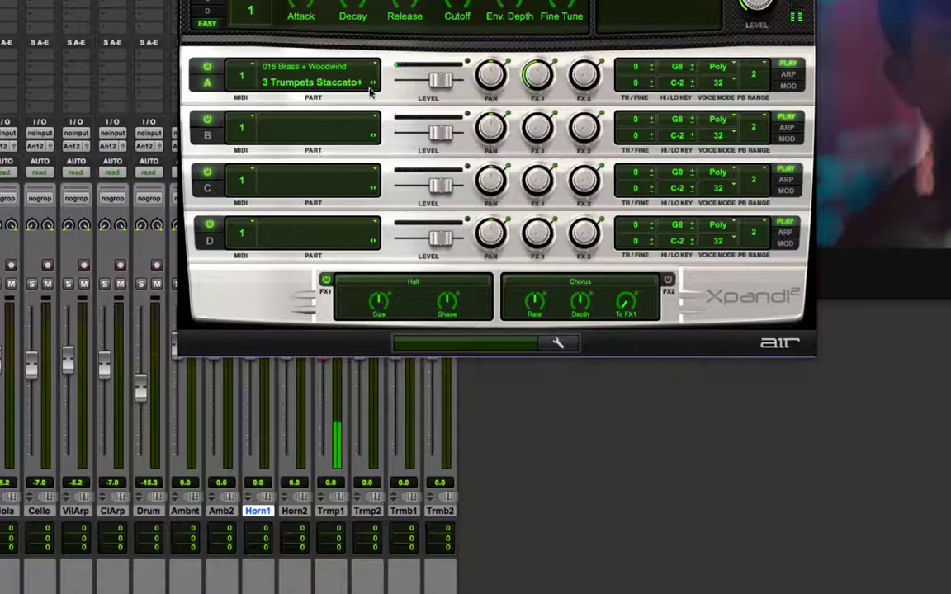
left_click(373, 82)
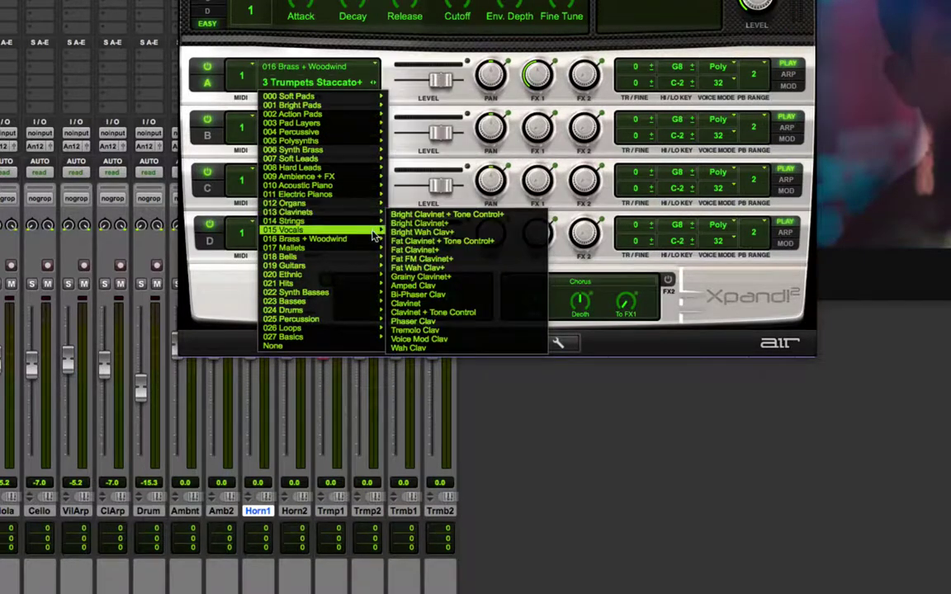
mouse_move(379, 239)
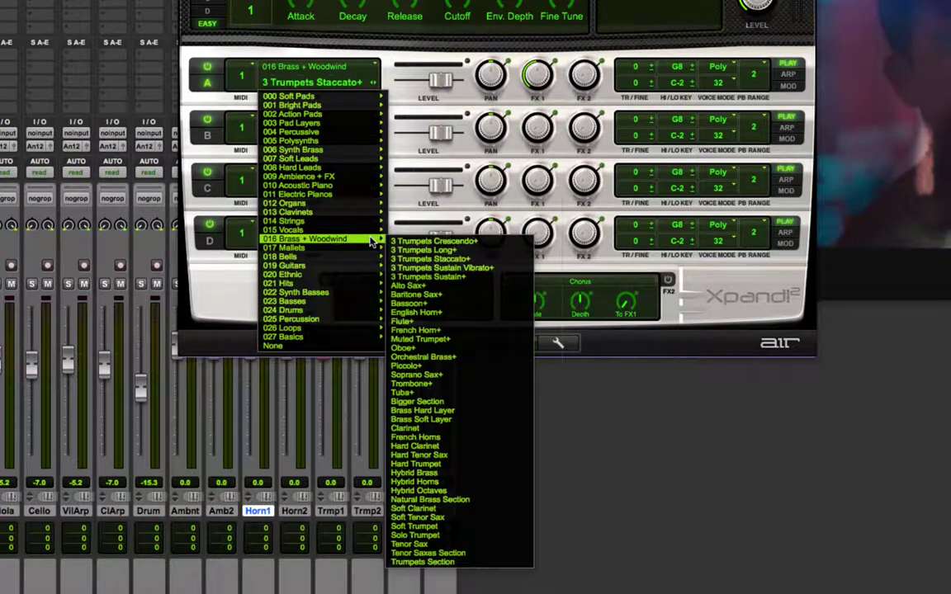
left_click(450, 283)
Try the Trumpets Section and Hard Trumpet patches in part A of Trumpet1's Xpand!2 and return to 3 Trumpets Sustain+.
left_click(374, 69)
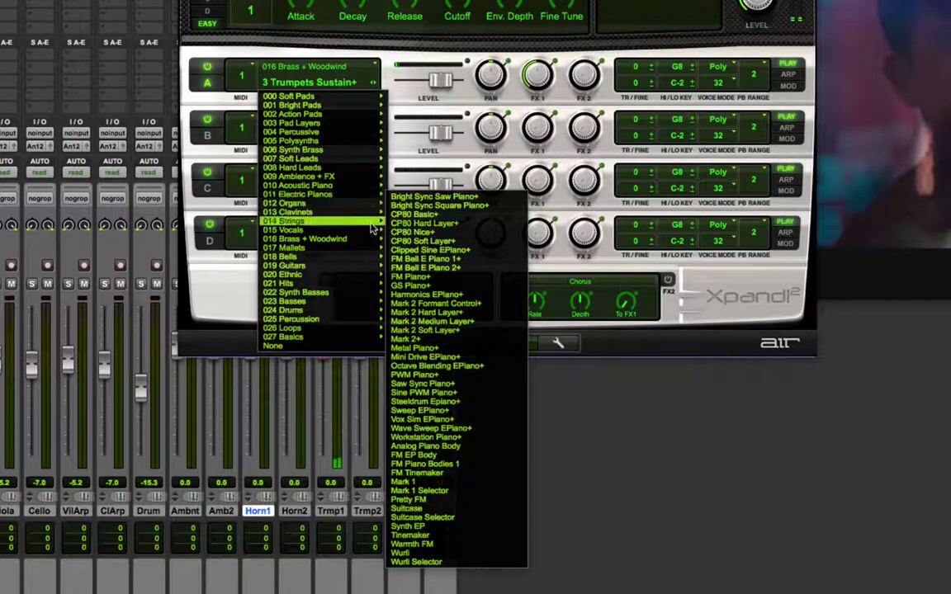
mouse_move(370, 240)
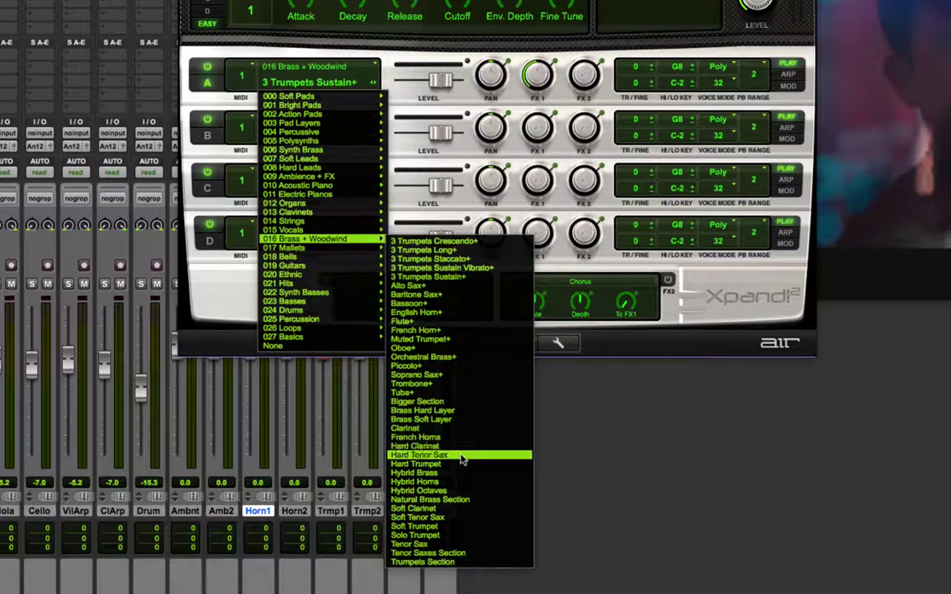
left_click(462, 562)
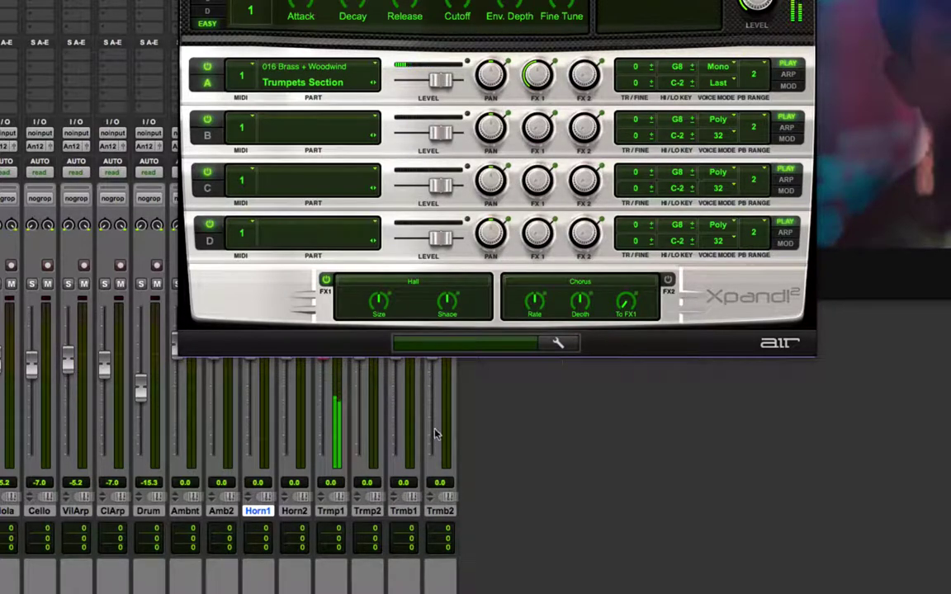
left_click(337, 66)
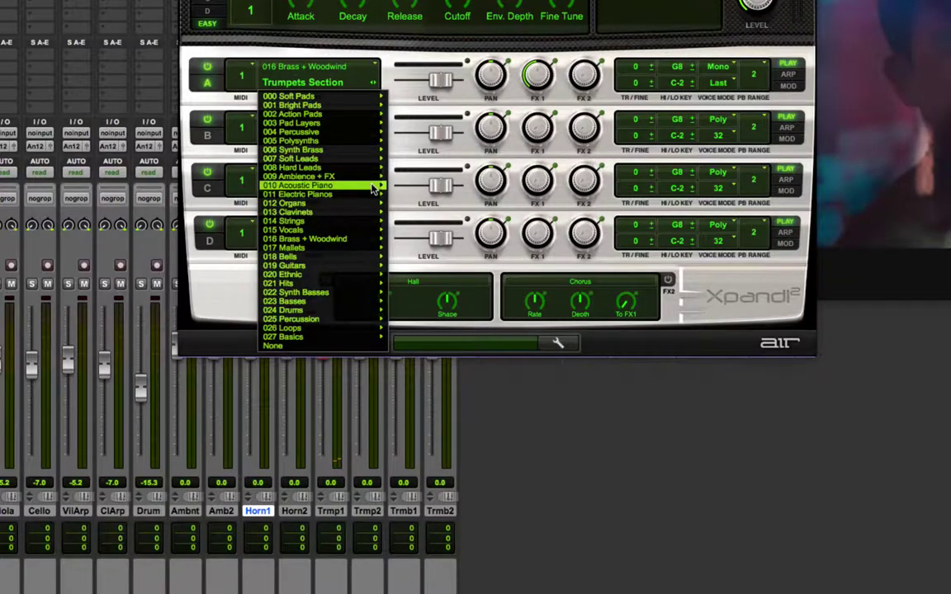
mouse_move(376, 249)
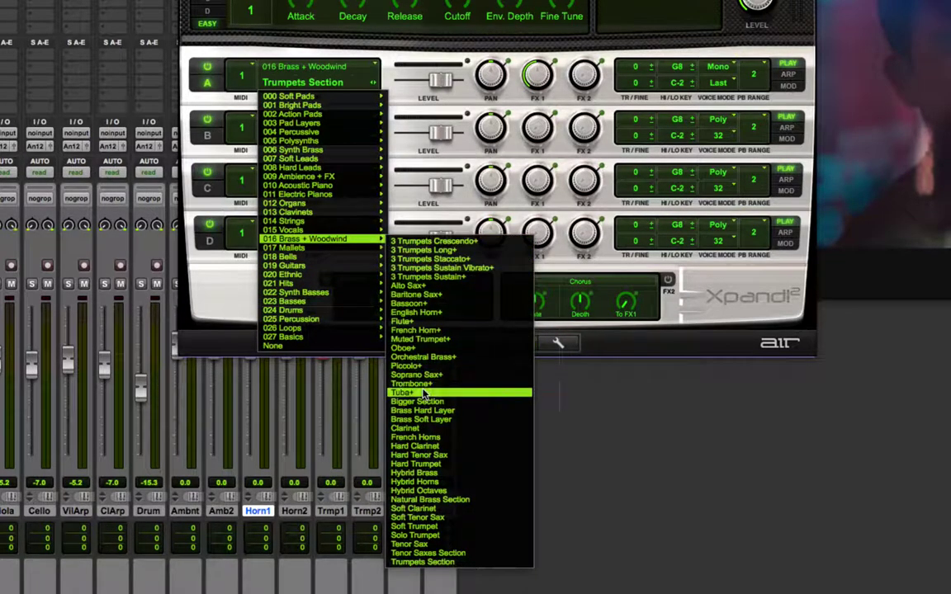
left_click(420, 464)
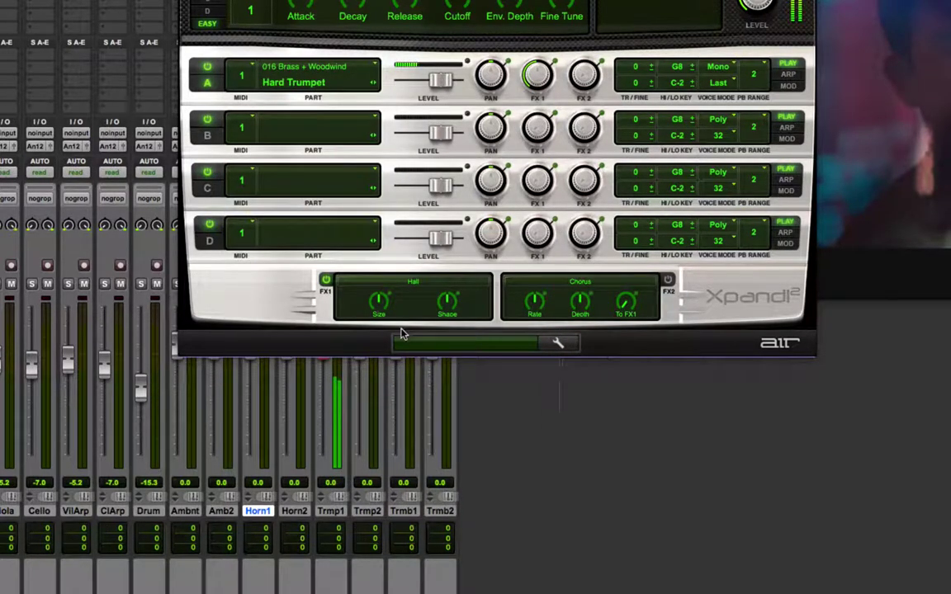
left_click(337, 66)
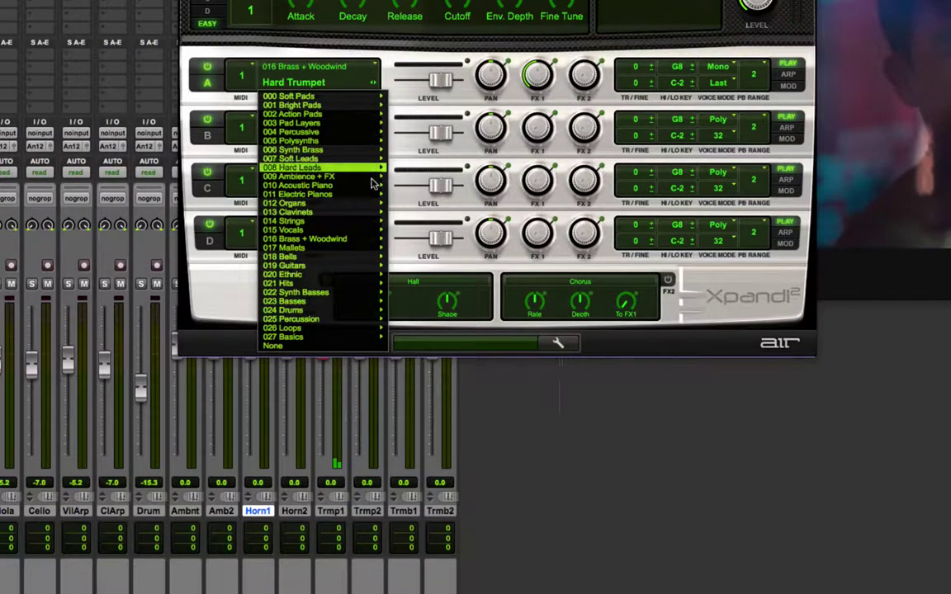
mouse_move(373, 239)
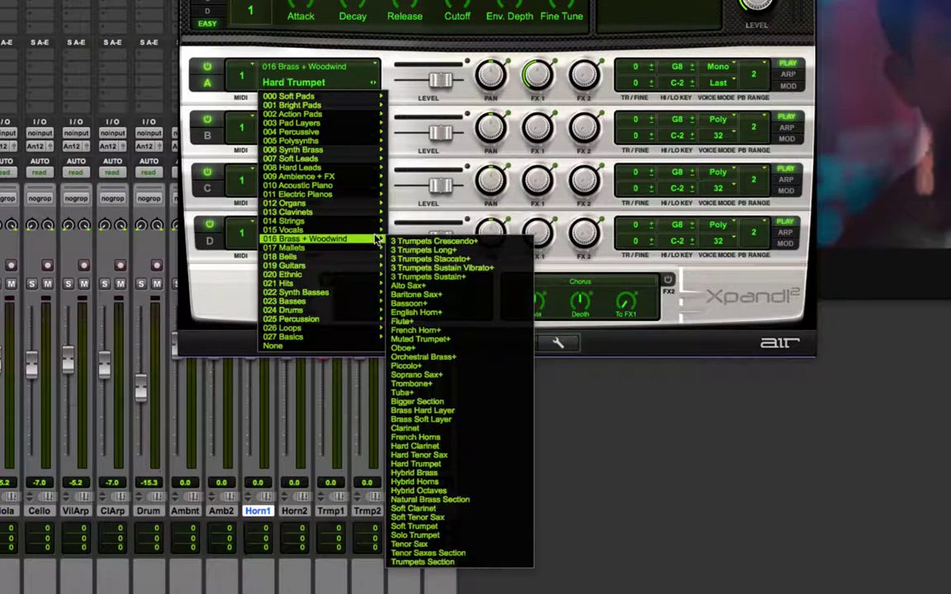
left_click(451, 281)
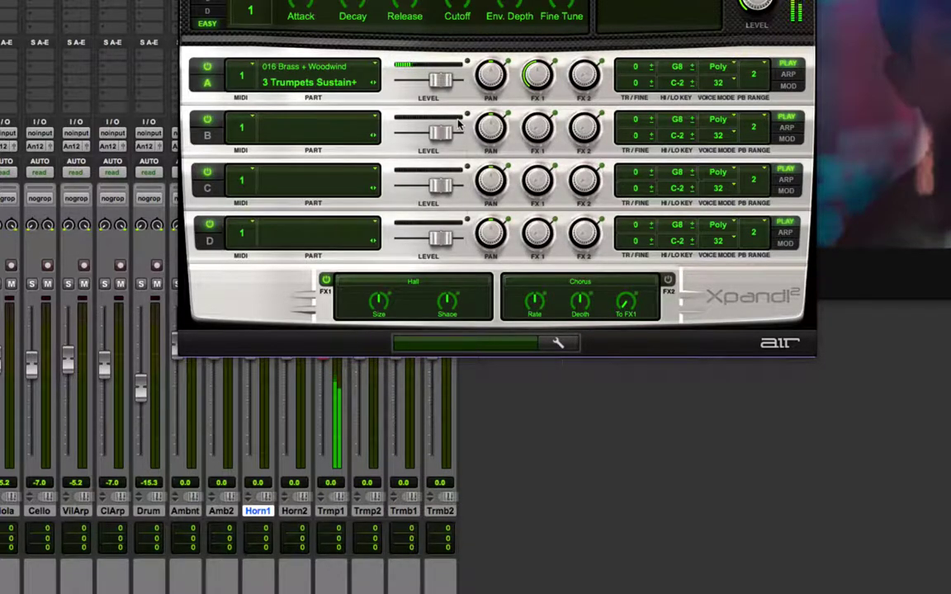
Switch the FX1 Hall reverb off and back on in Trumpet1's Xpand!2.
left_click(325, 281)
left_click(326, 281)
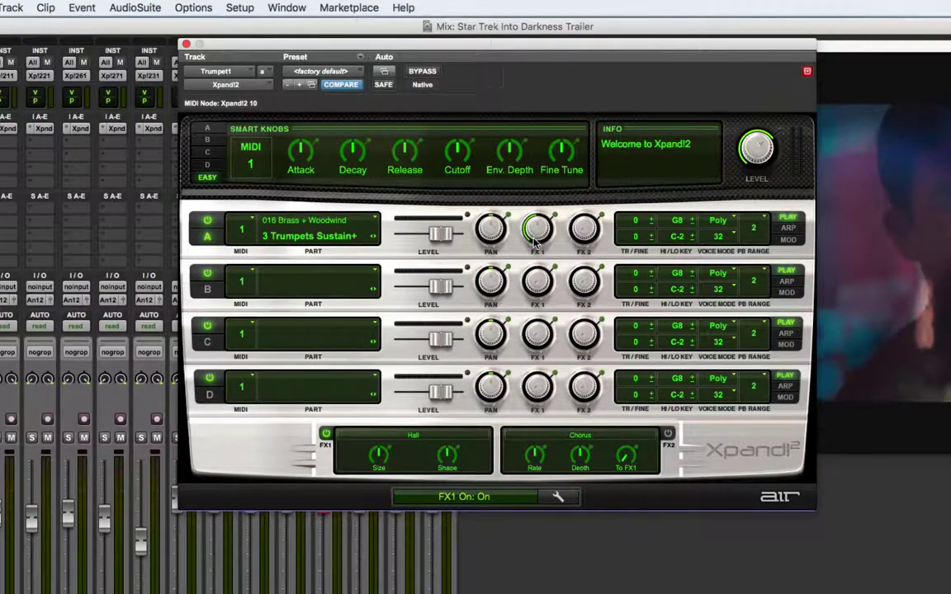
mouse_move(535, 83)
Copy Trumpet1's Xpand!2 to the Trumpet2 and Trombone1 tracks and move record arming from Trumpet1 to Trombone1.
left_click(186, 44)
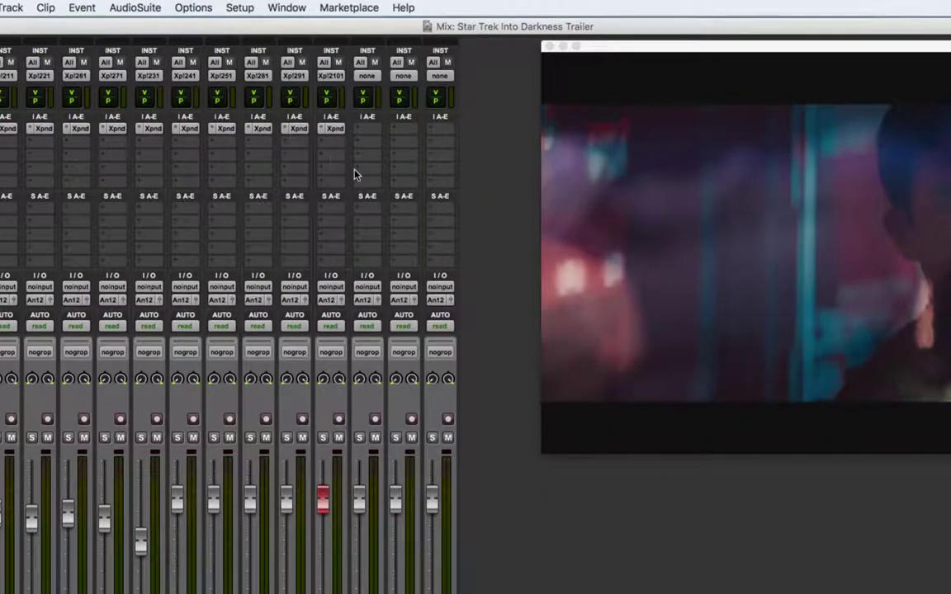
left_click_drag(340, 132, 397, 133)
left_click(340, 418)
left_click(411, 419)
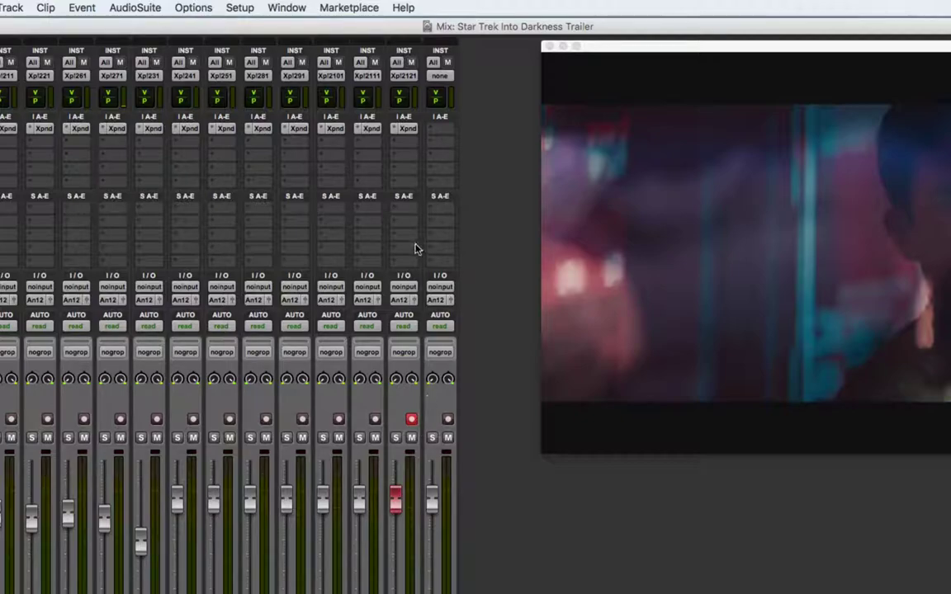
Load the Trombone+ patch from 016 Brass + Woodwind into part A of Trombone1's Xpand!2.
left_click(408, 130)
left_click(351, 224)
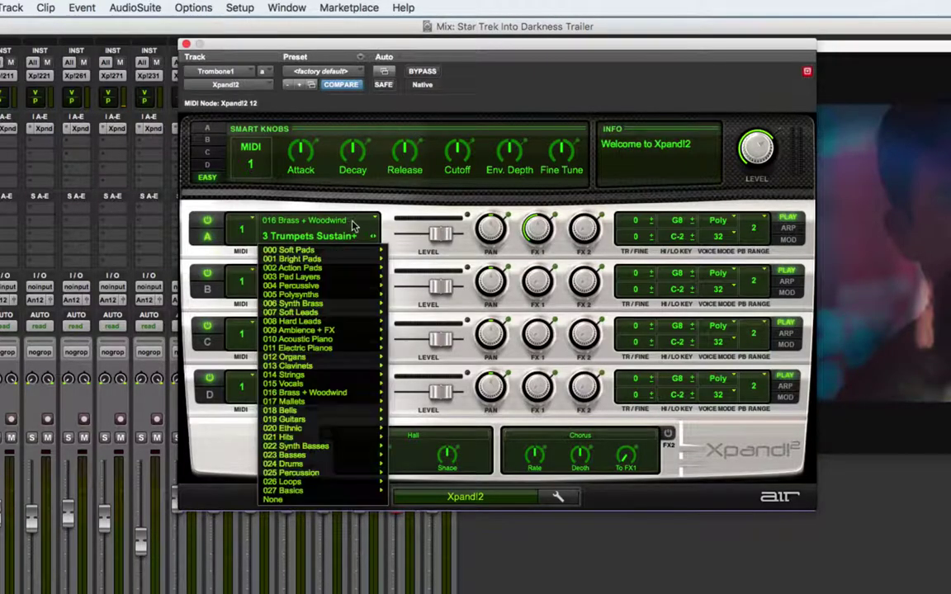
mouse_move(363, 393)
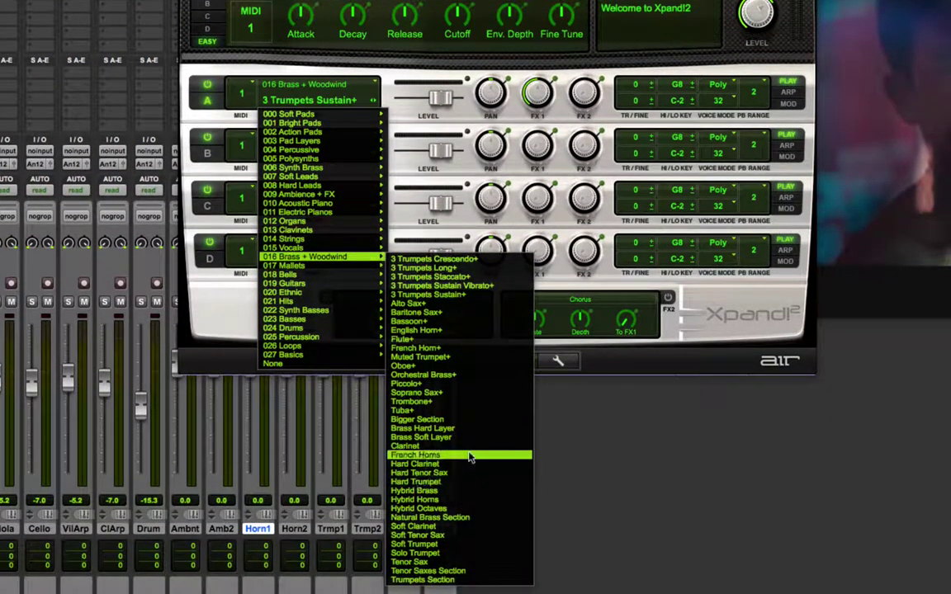
left_click(441, 402)
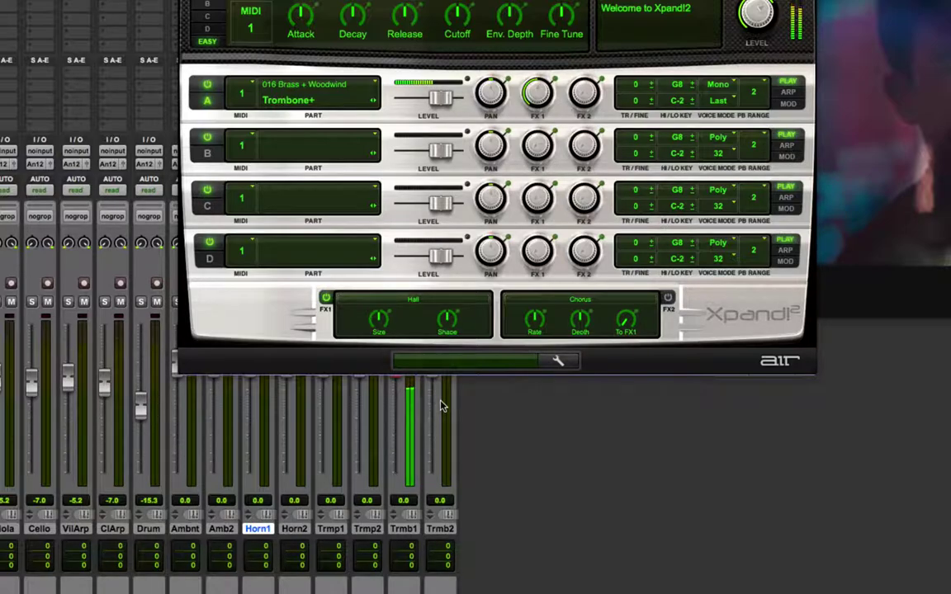
Try the Natural Brass Section and Bigger Section patches in part A of Trombone1's Xpand!2 and return to Trombone+.
left_click(336, 83)
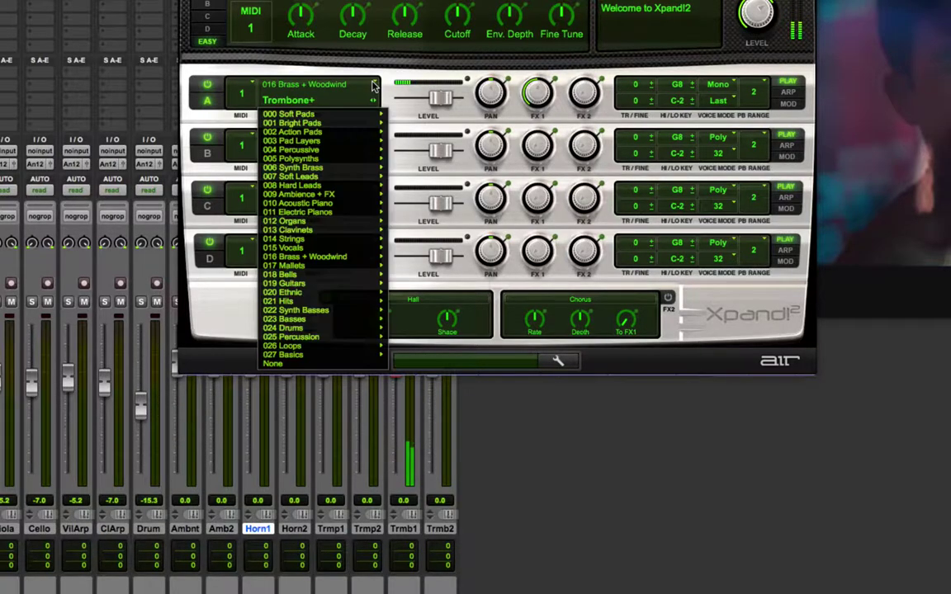
mouse_move(383, 259)
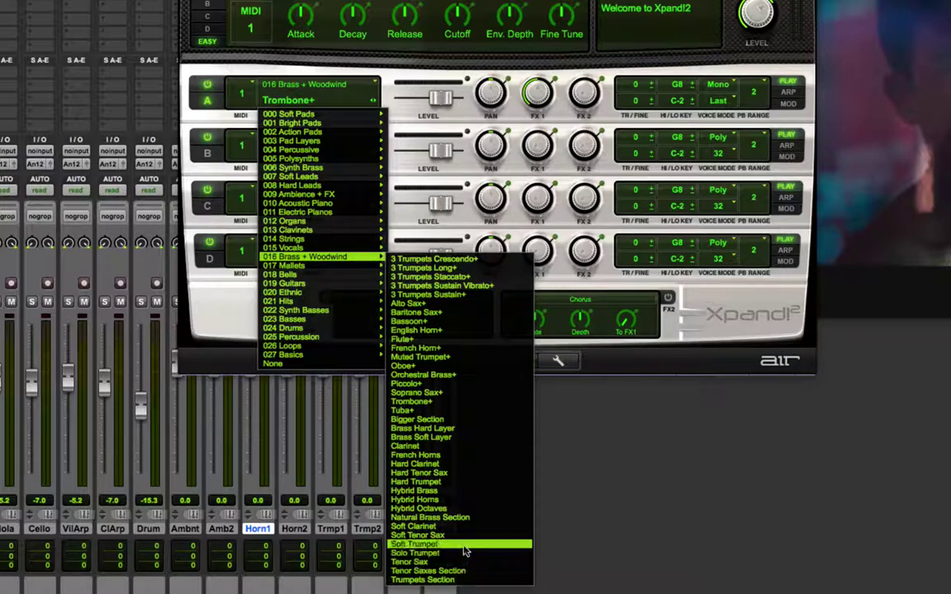
left_click(467, 517)
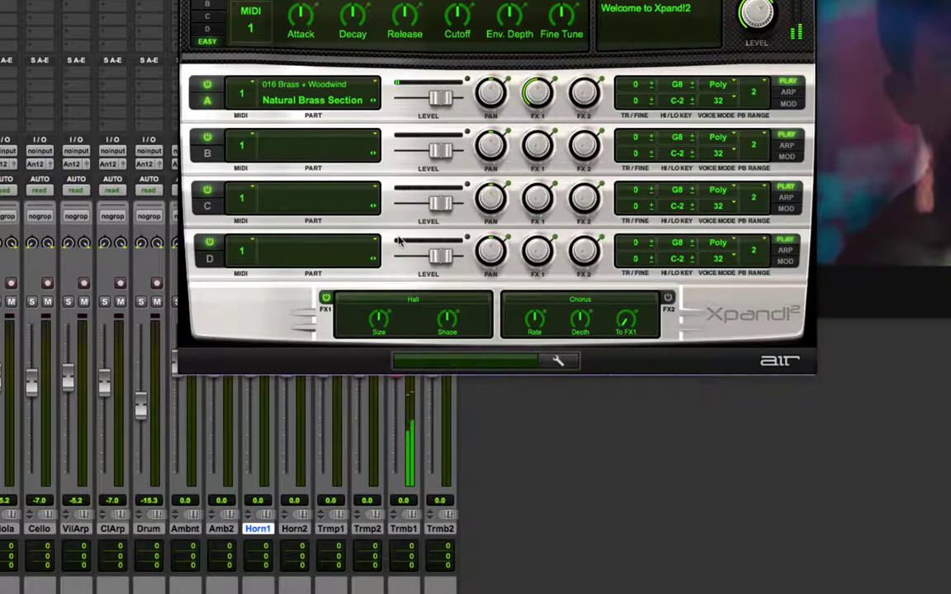
left_click(372, 92)
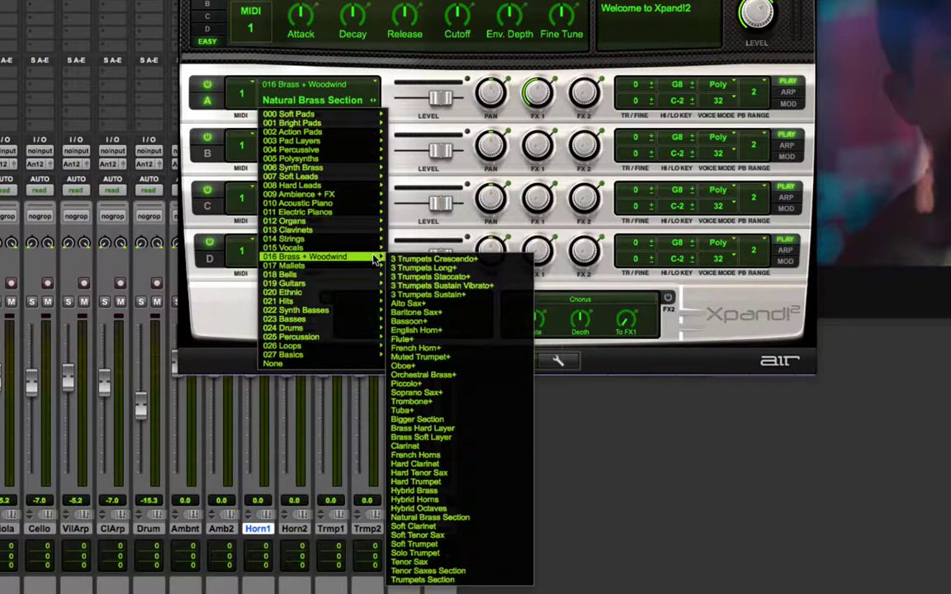
left_click(456, 421)
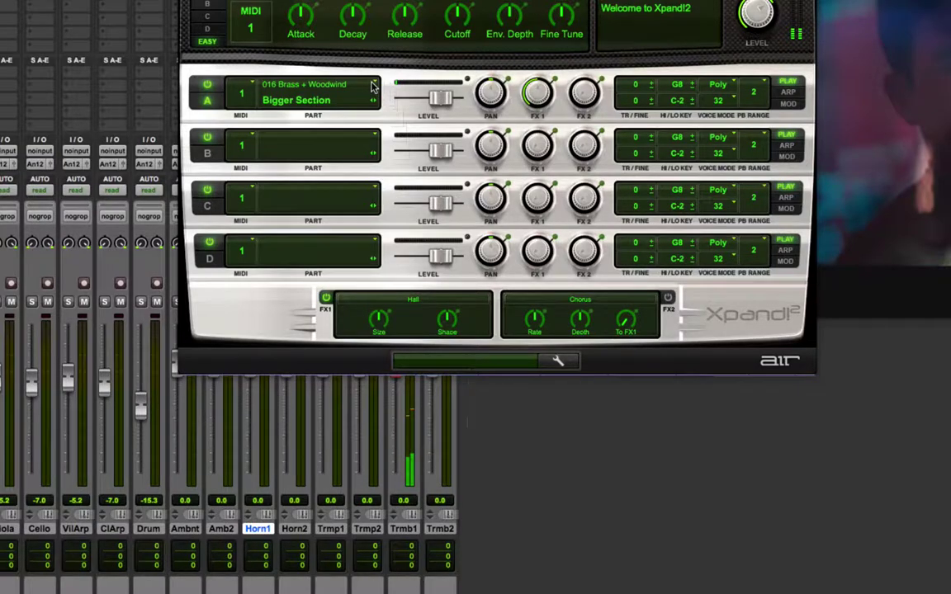
left_click(372, 86)
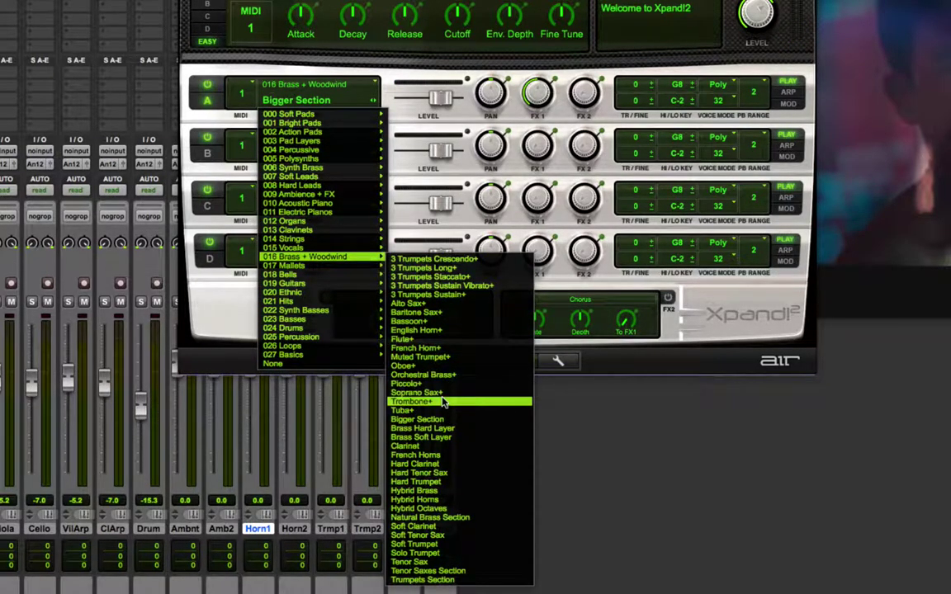
left_click(413, 401)
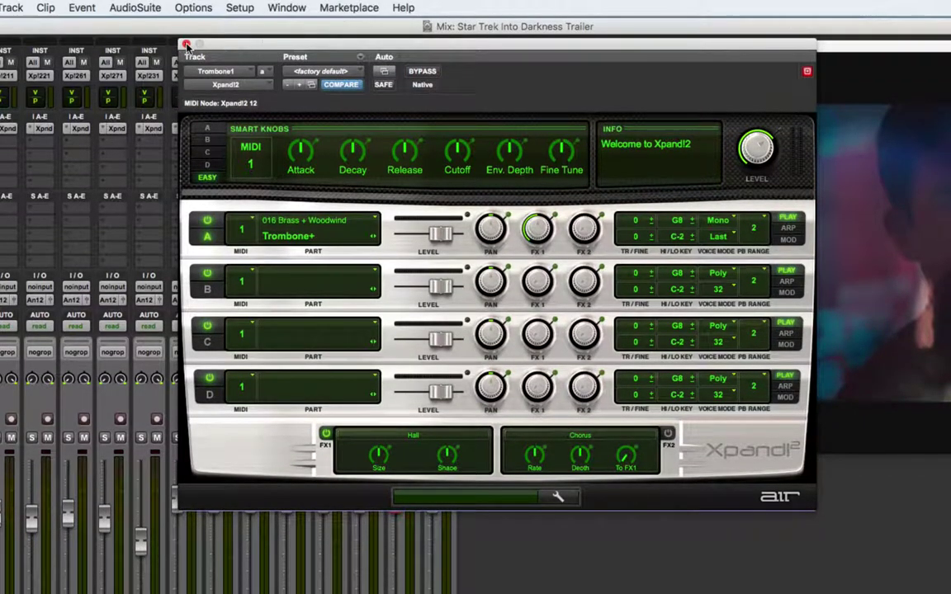
Copy Trombone1's Xpand!2 to the Trombone2 track and test it by record arming Trombone2, ending with Trombone1 armed.
left_click(186, 44)
left_click_drag(401, 130, 437, 130)
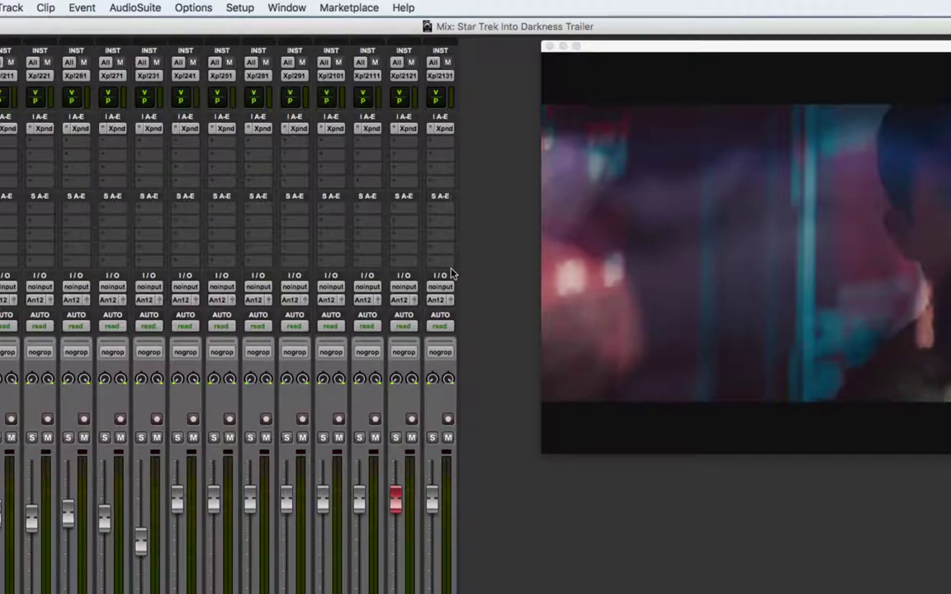
left_click(447, 419)
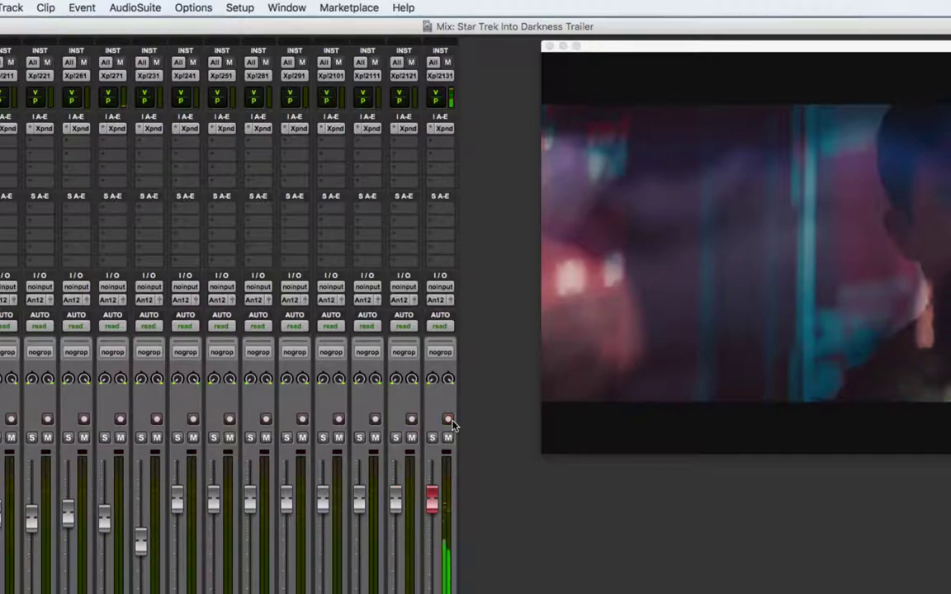
left_click(411, 419)
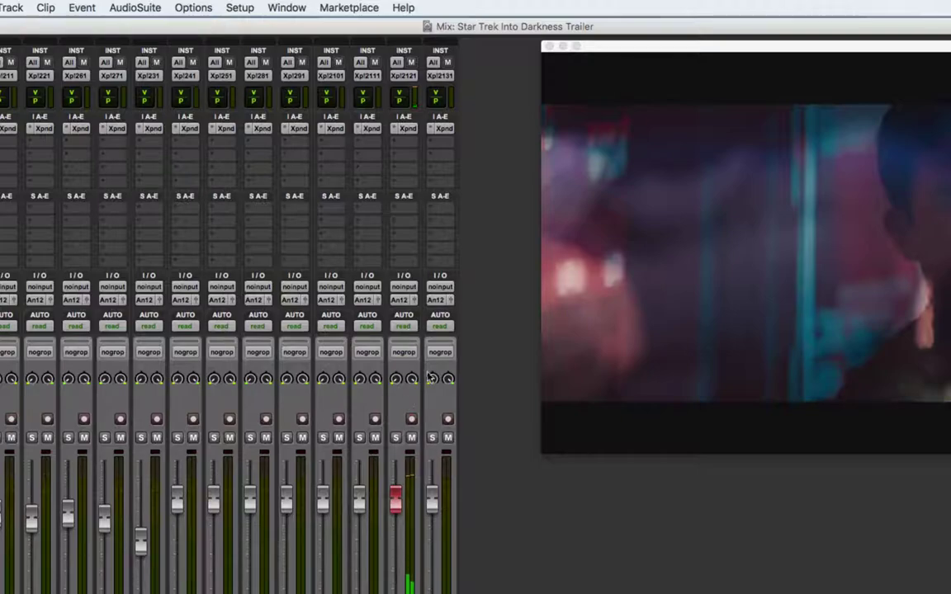
Check the part A patches in the Xpand!2 instruments of Trombone2 and Trumpet2.
left_click(404, 128)
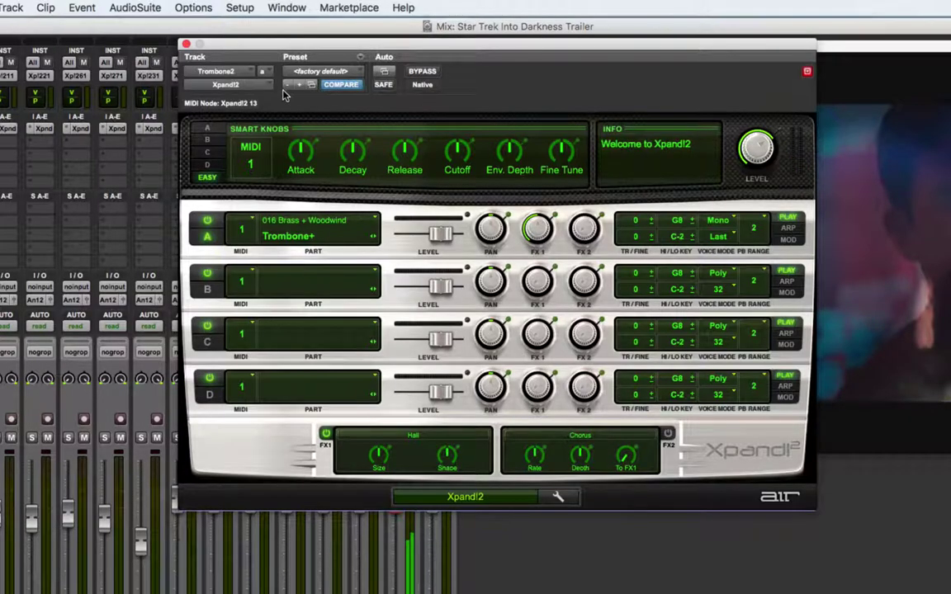
left_click(186, 43)
left_click(376, 131)
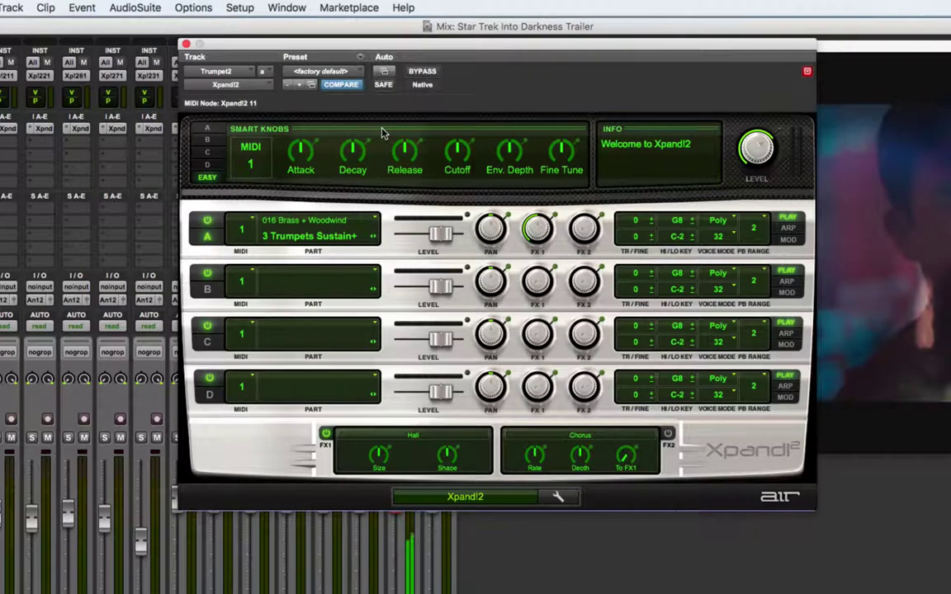
left_click(180, 43)
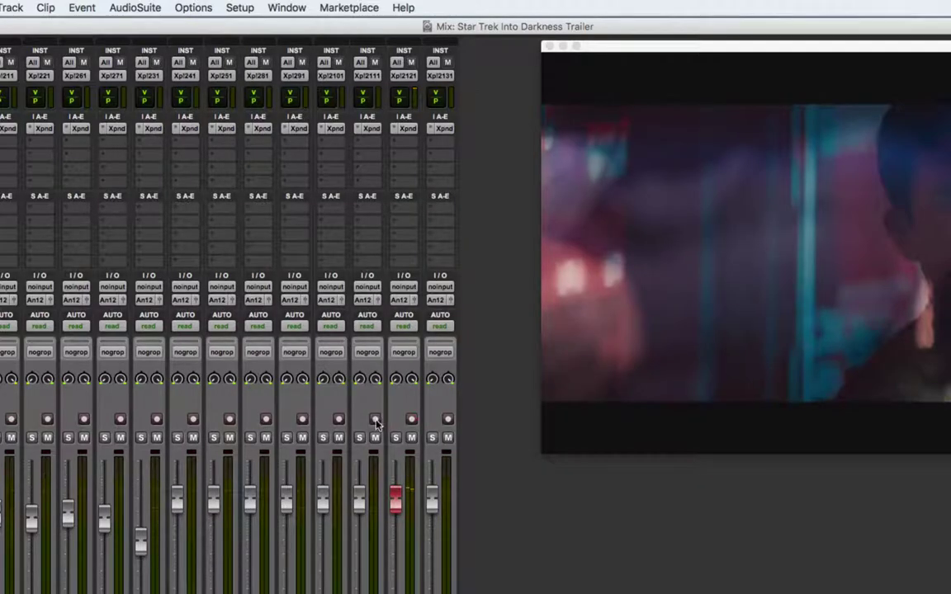
Record arm Trumpet2, Horn2 and Horn1 in turn, leaving Horn1 armed.
left_click(375, 419)
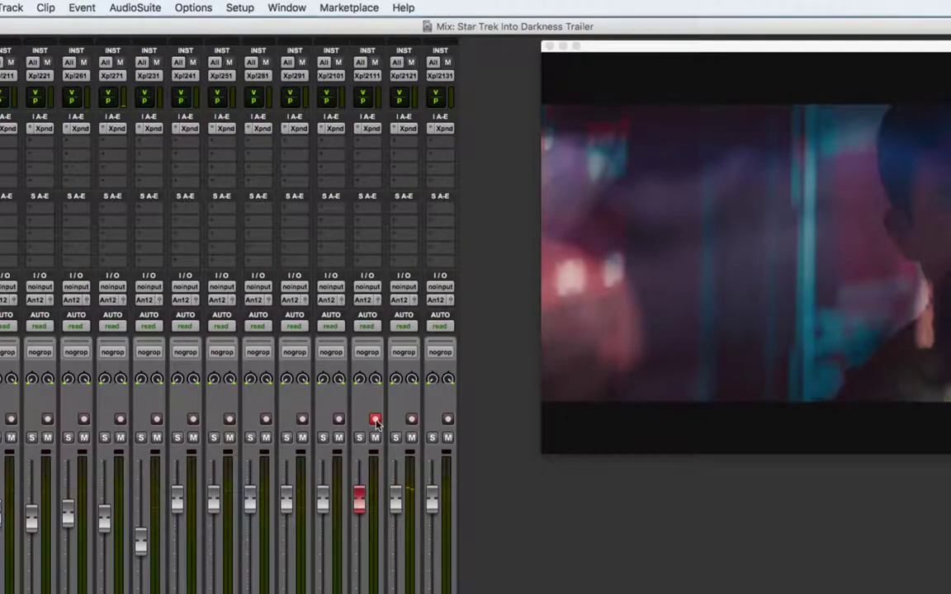
left_click(302, 419)
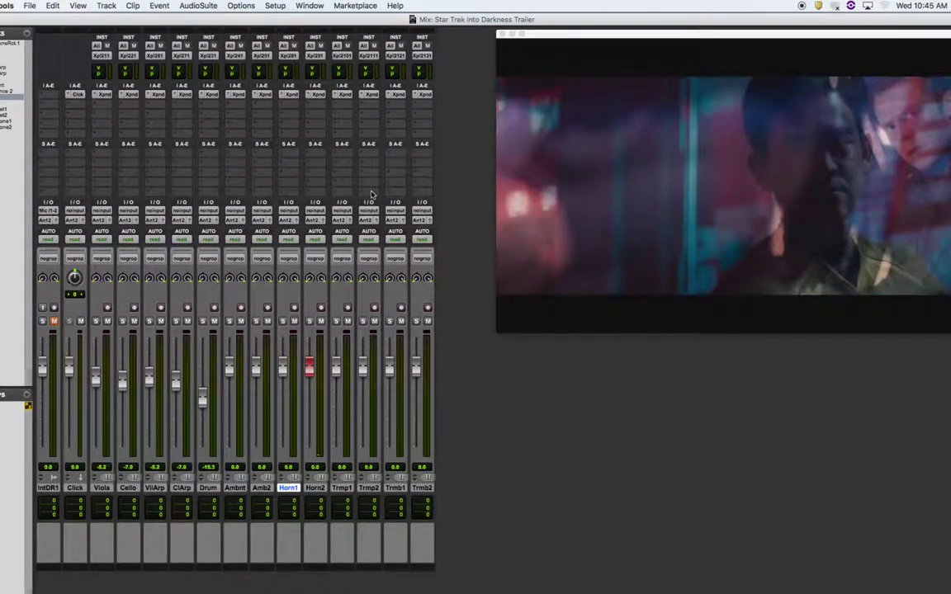
left_click(295, 308)
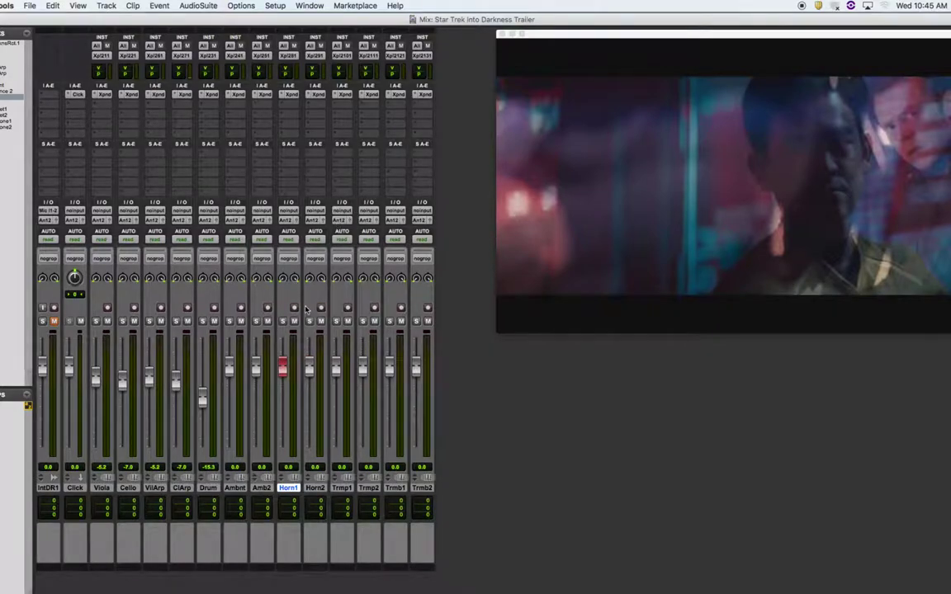
Compare the Xpand!2 setups of Horn1, Trumpet1 and Trombone1 in separate plug-in windows and close them.
key("super+equal")
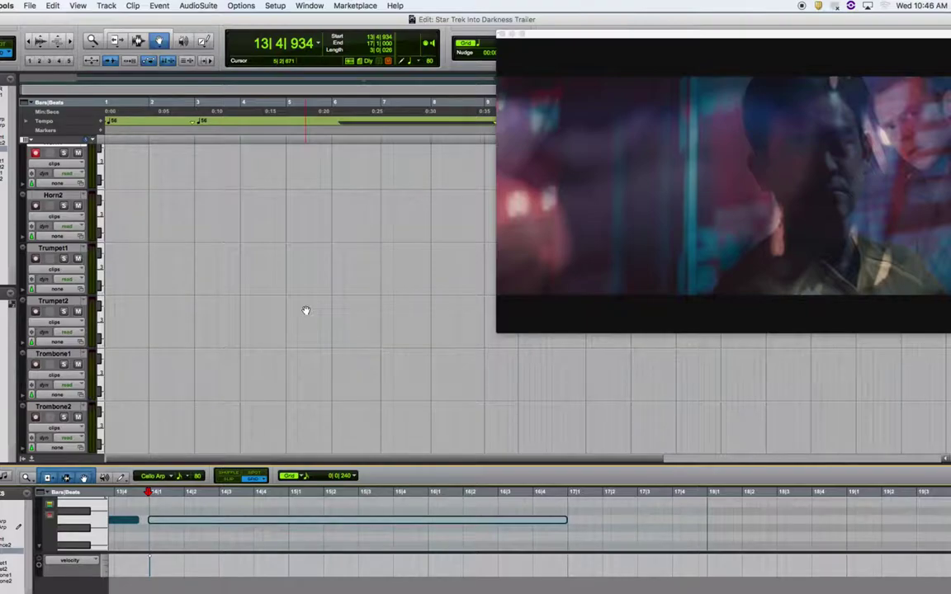
key("super+equal")
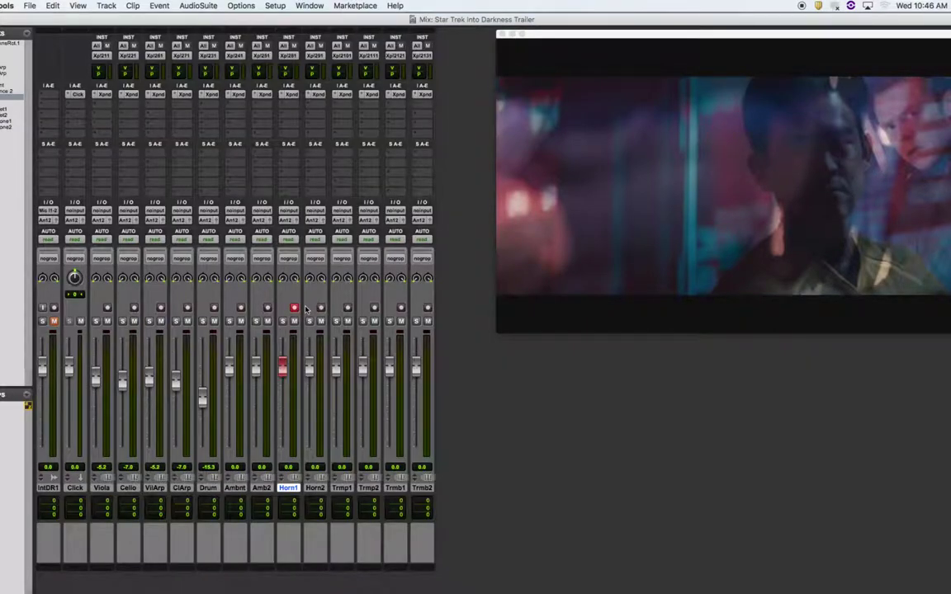
left_click(291, 97)
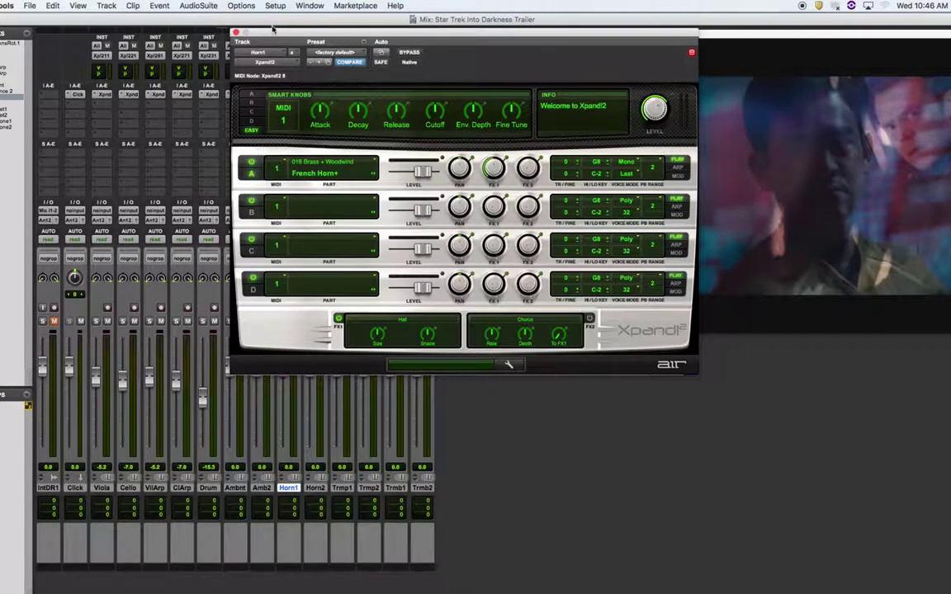
left_click_drag(270, 30, 39, 13)
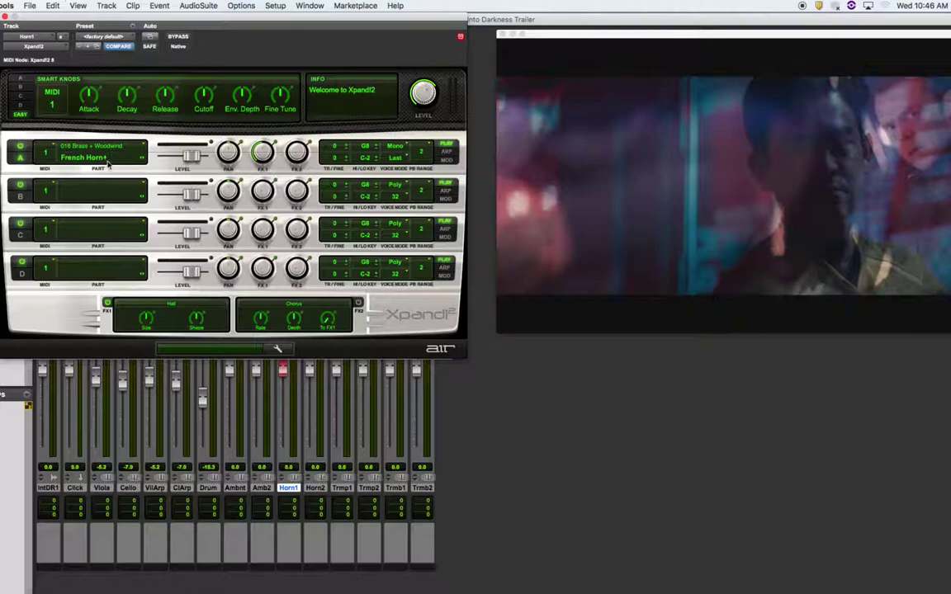
left_click_drag(293, 23, 326, 124)
left_click(343, 95, "shift")
left_click_drag(278, 24, 577, 123)
left_click(395, 94, "shift")
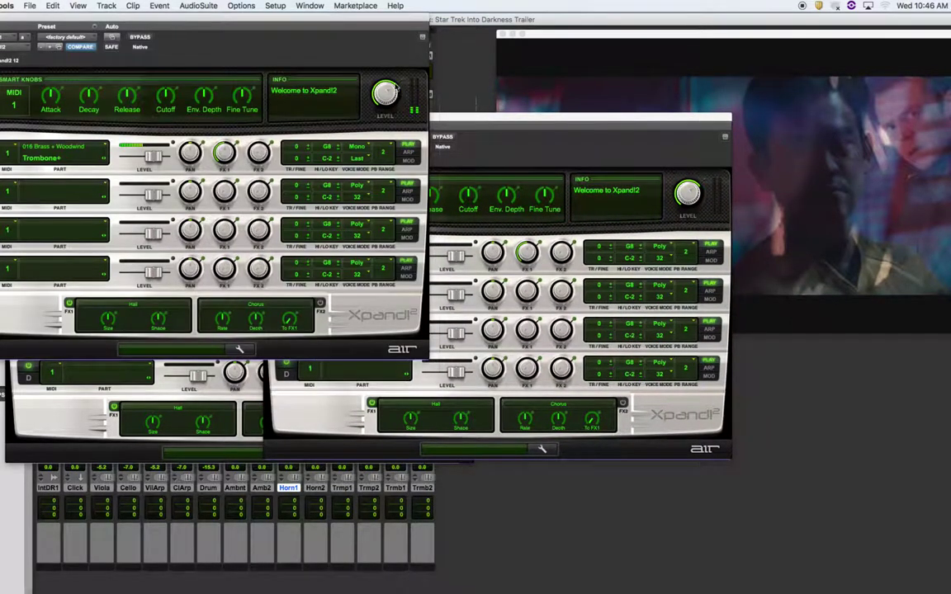
left_click_drag(329, 17, 835, 78)
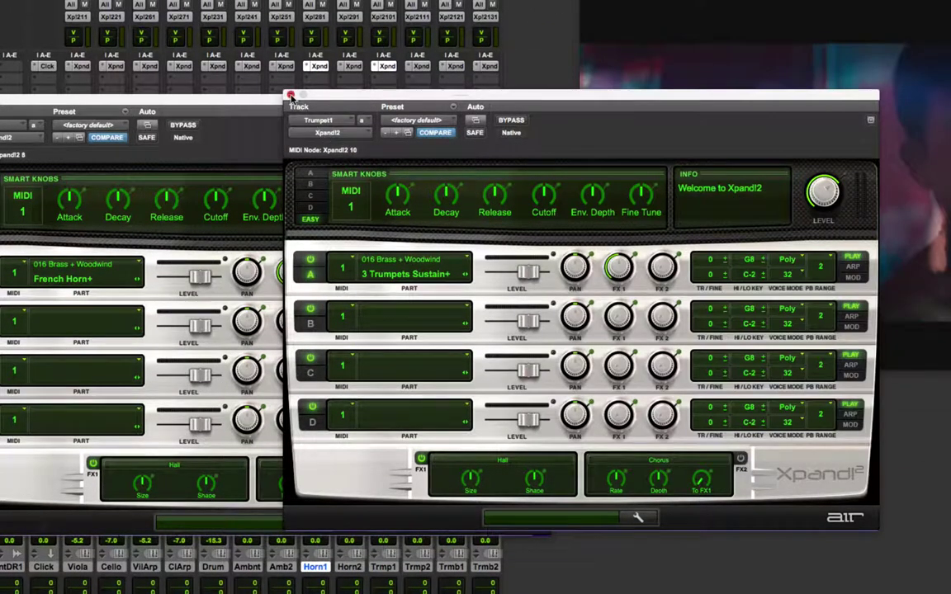
left_click(290, 95)
left_click(81, 99)
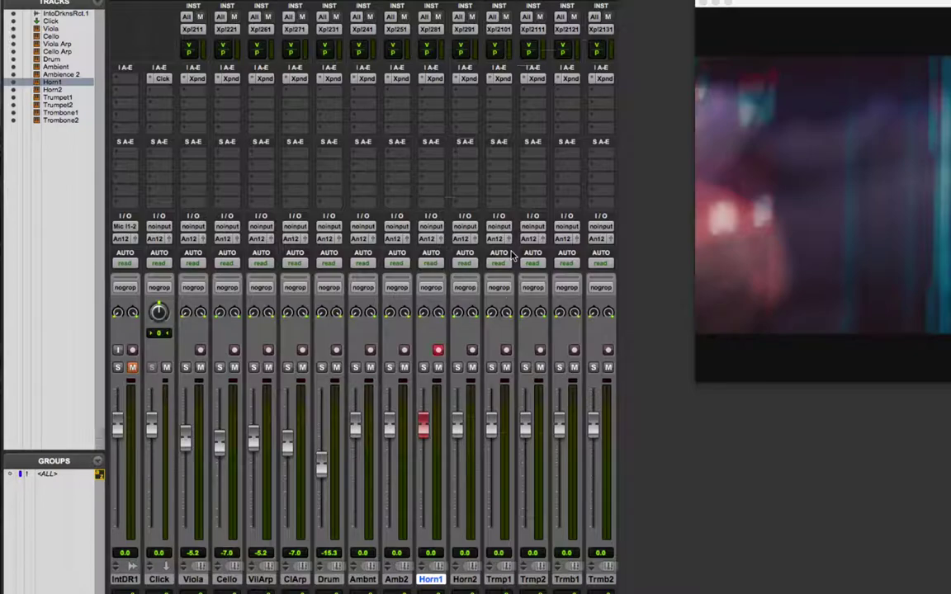
In the Edit window, reposition the video window and place the Selector insertion point at 9|3|000 on the Horn1 track.
key("super+equal")
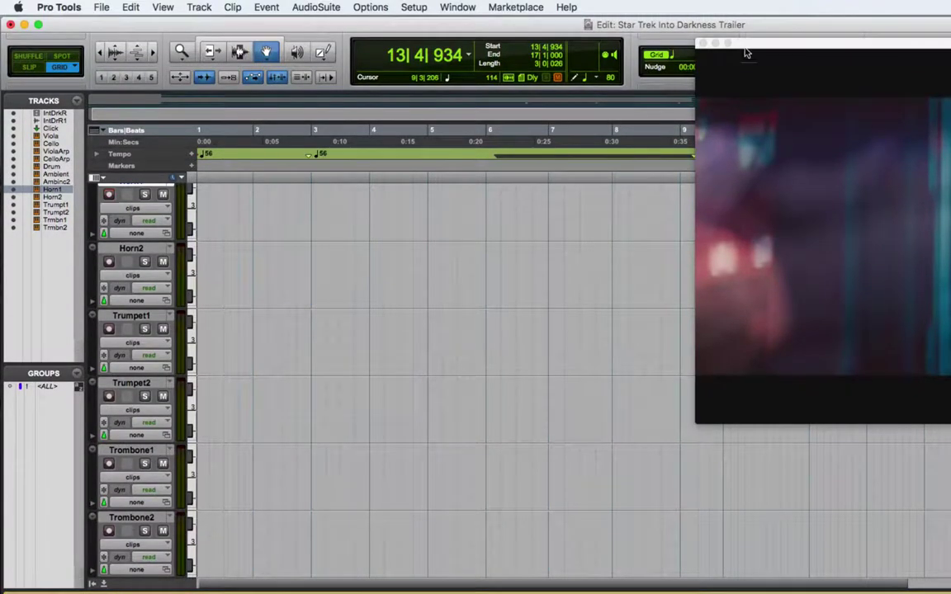
left_click_drag(740, 47, 665, 180)
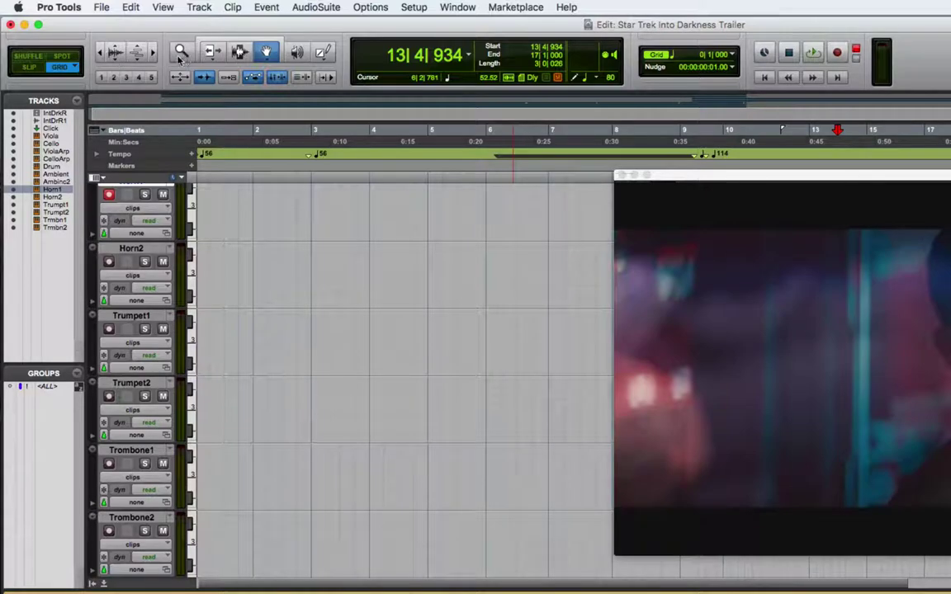
left_click(100, 53)
left_click(100, 52)
left_click(239, 53)
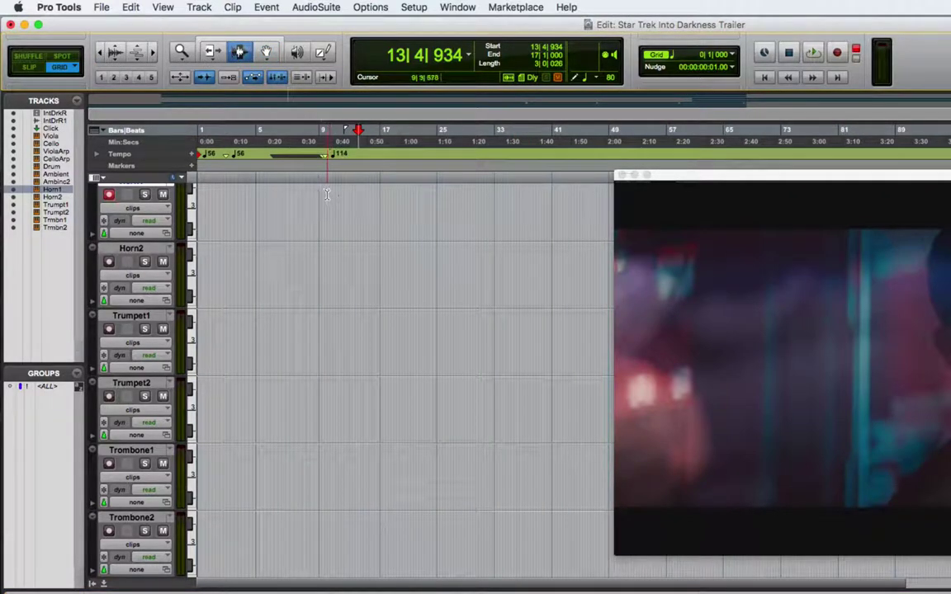
left_click(328, 130)
left_click(154, 54)
left_click(155, 53)
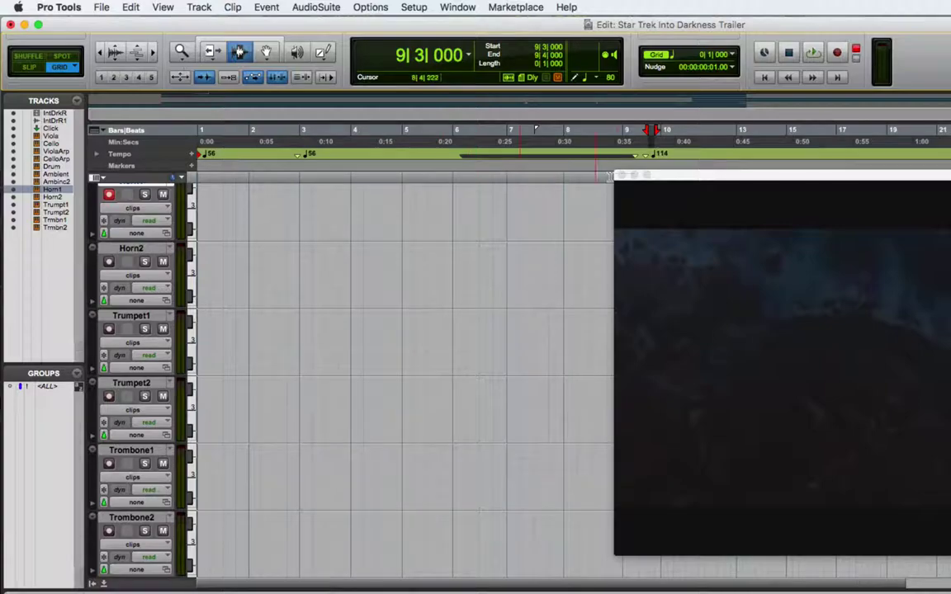
left_click_drag(676, 174, 594, 231)
left_click(657, 201)
left_click(650, 196)
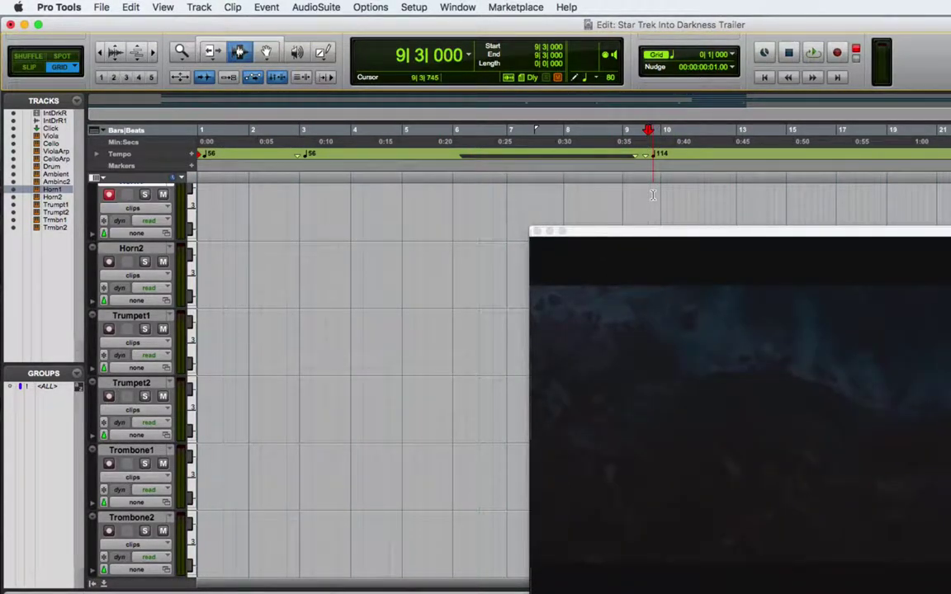
Play the trailer from 9|3|000 twice with the video window moved clear of the timeline and Horn1 track.
key("space")
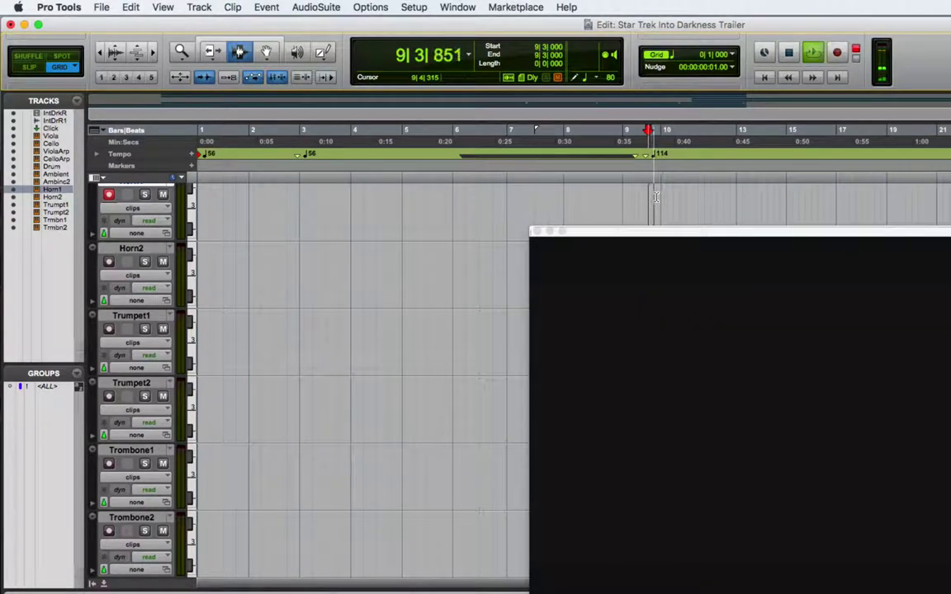
left_click_drag(682, 230, 598, 219)
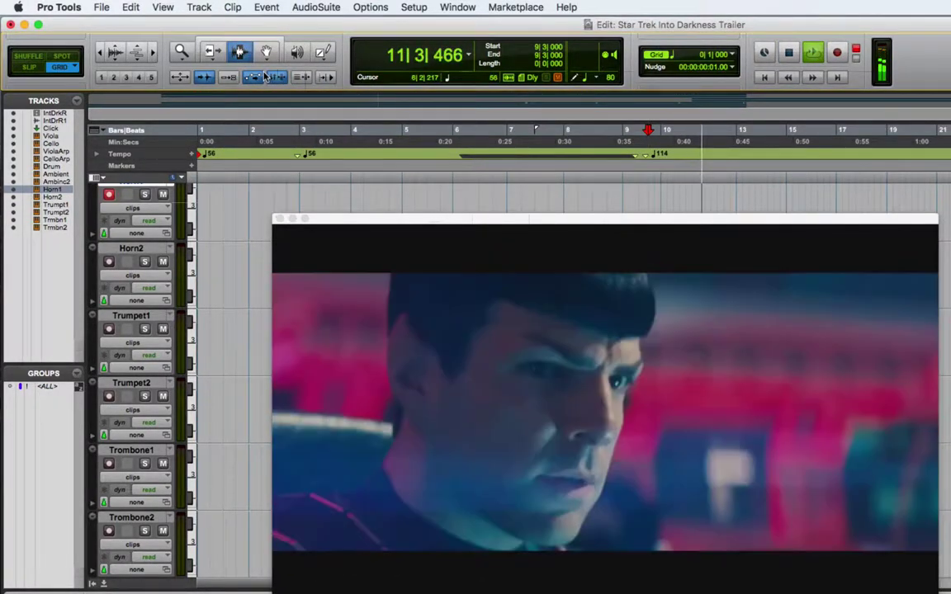
key("r")
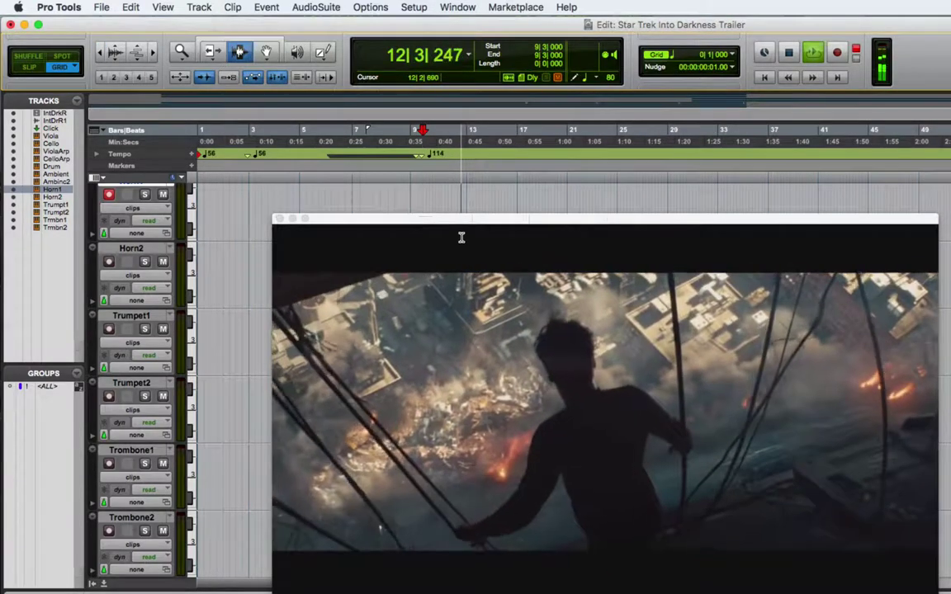
left_click_drag(467, 218, 458, 238)
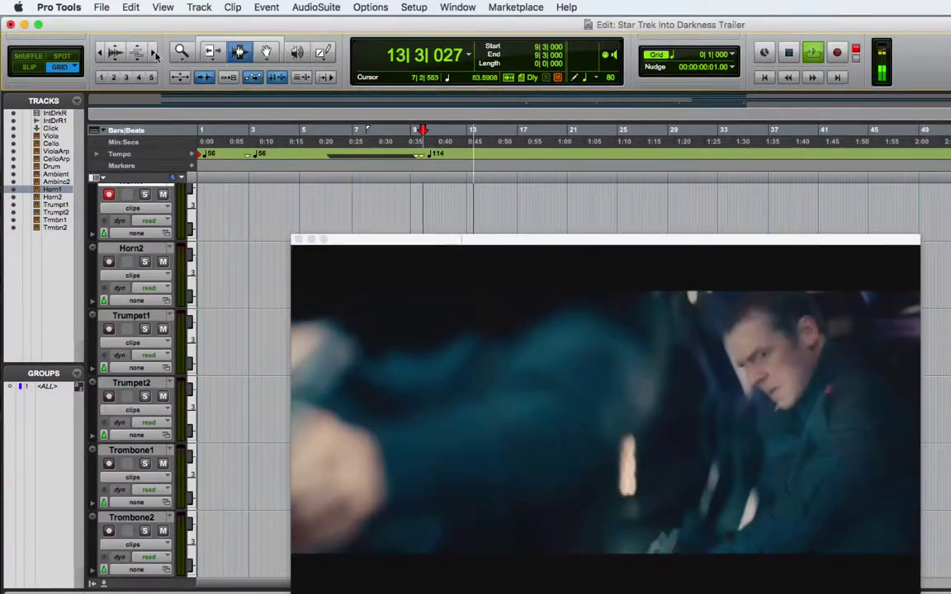
key("t")
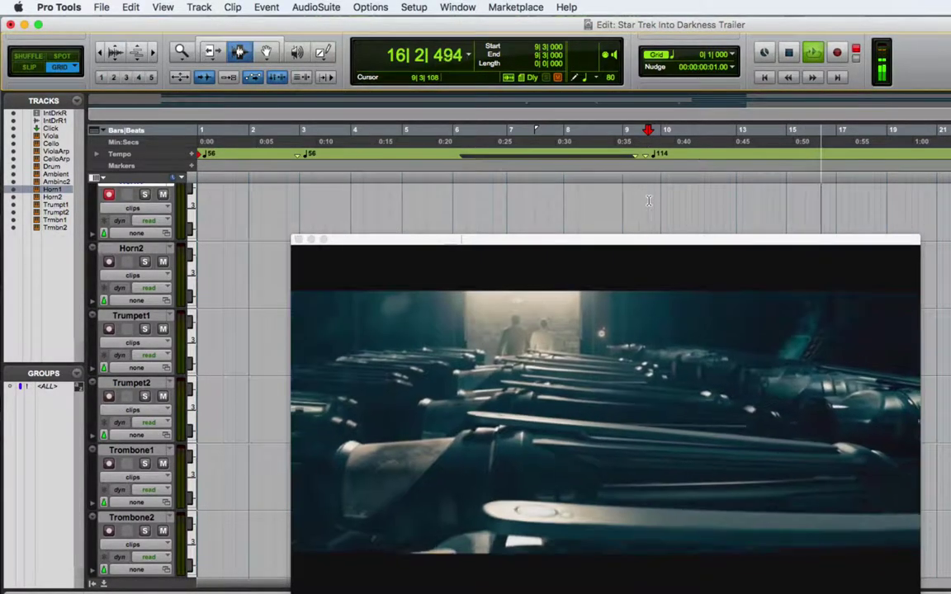
key("space")
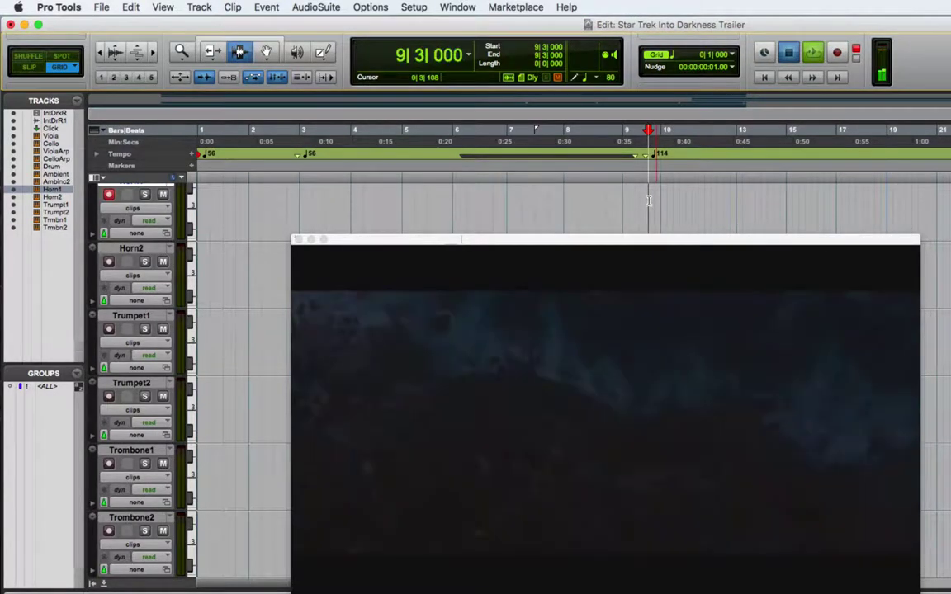
key("space")
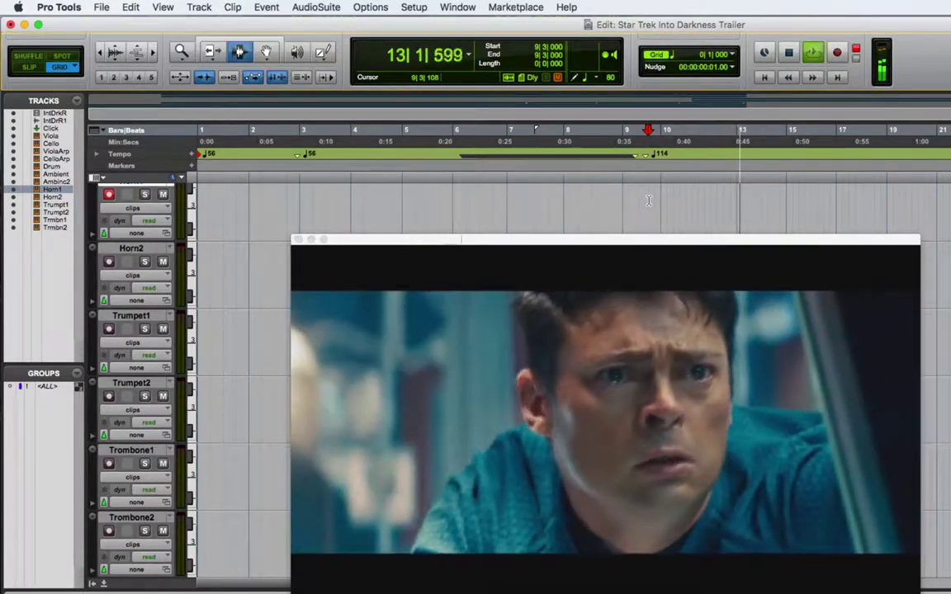
Replay the trailer from 9|3|000 to study the passage, stopping after each pass.
key("space")
key("space")
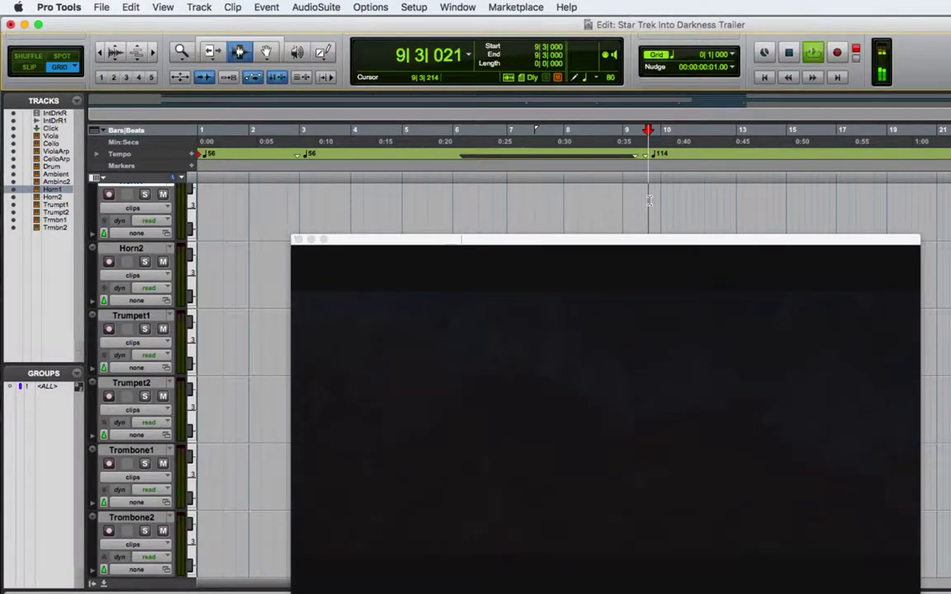
key("space")
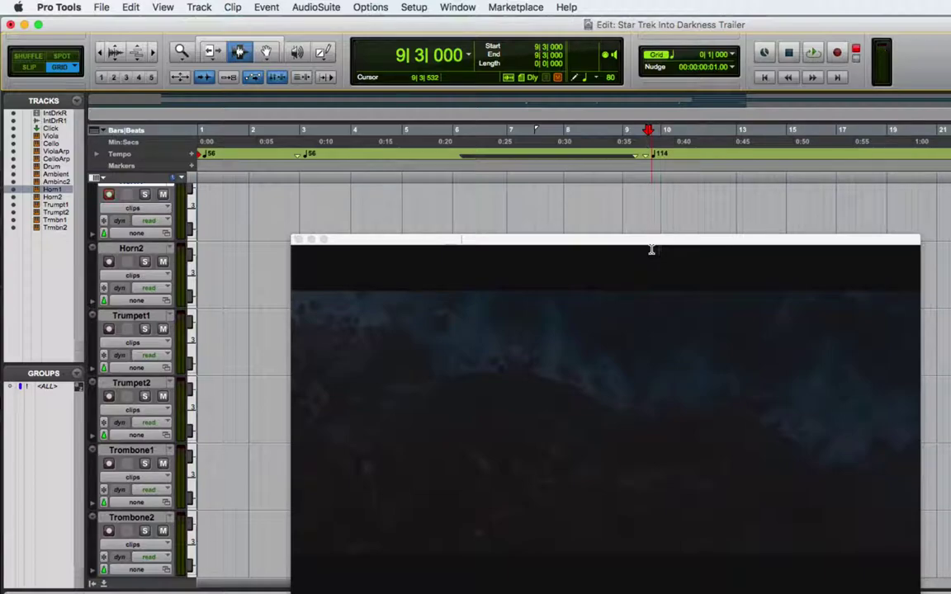
key("space")
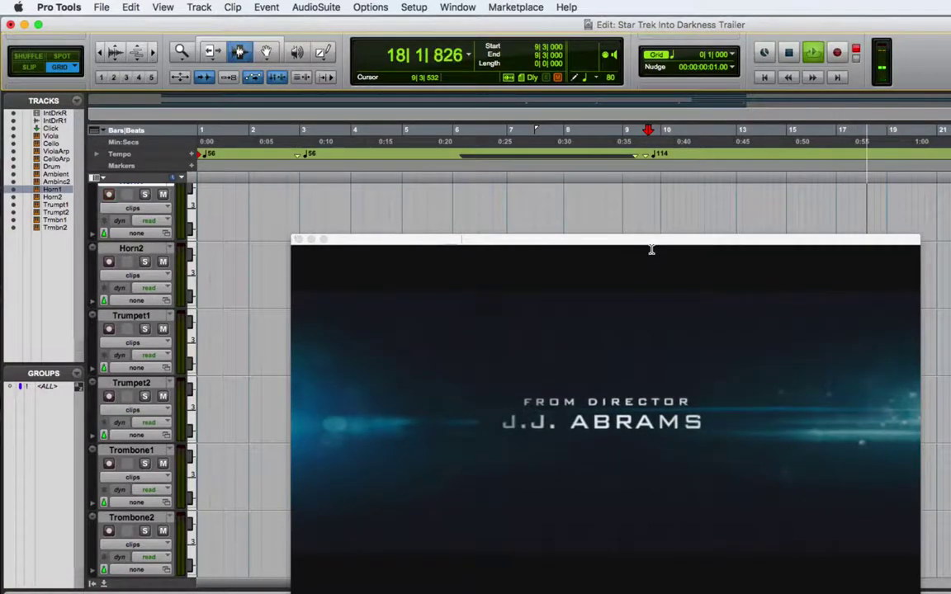
key("space")
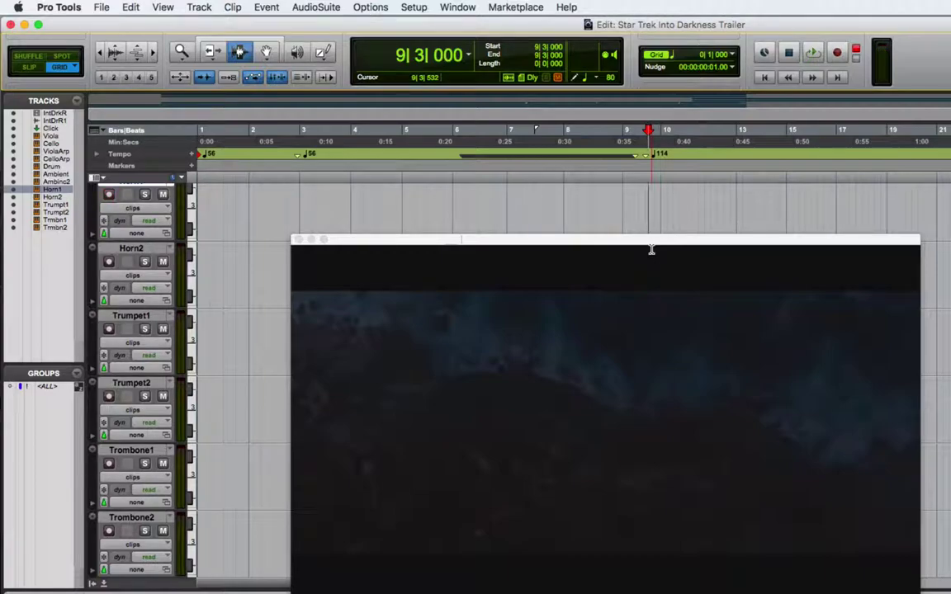
Try start positions 10|2|000, 11|3|000 and 11|2|000 on the Horn1 track and play the trailer from the last one.
left_click(662, 194)
key("space")
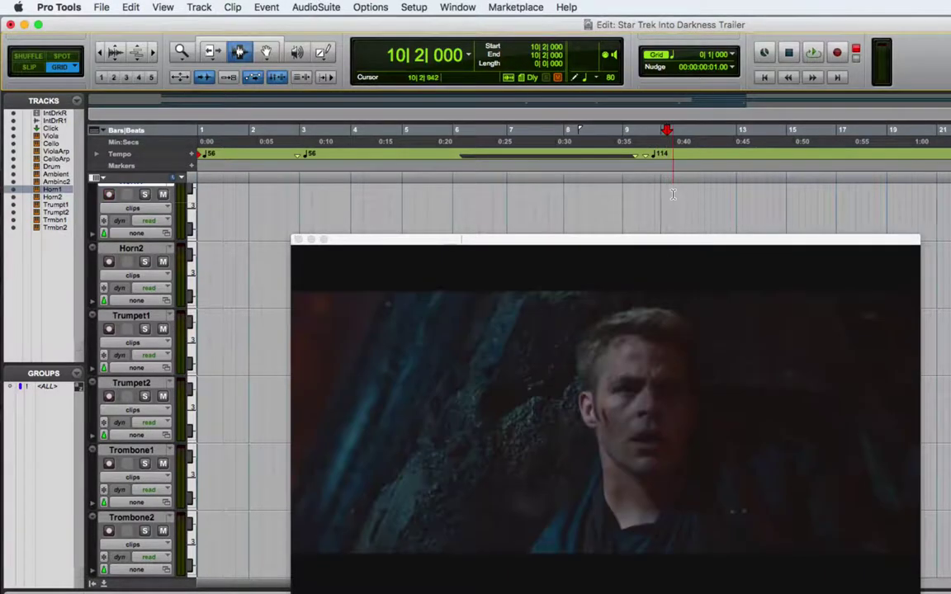
left_click(704, 197)
left_click(701, 196)
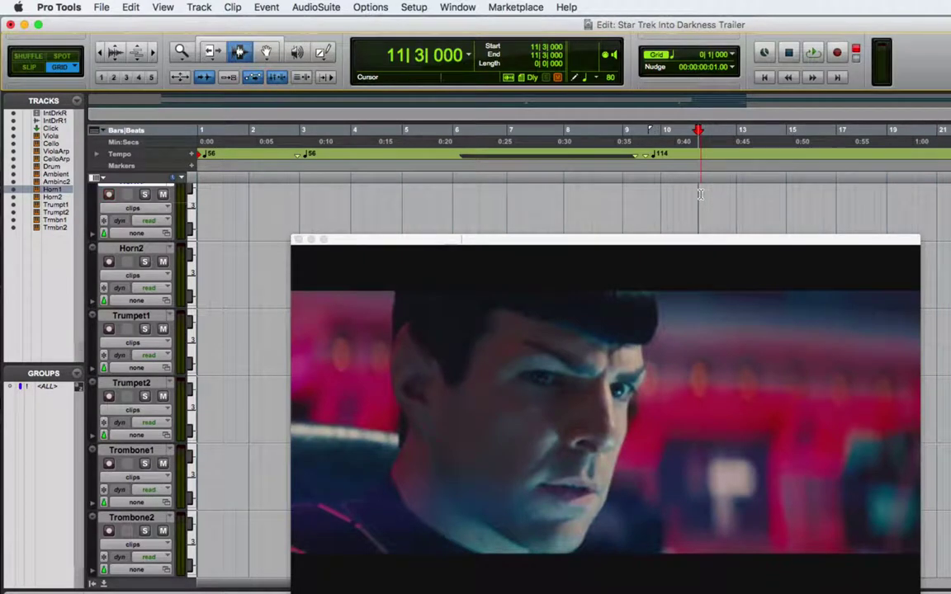
left_click(694, 195)
key("space")
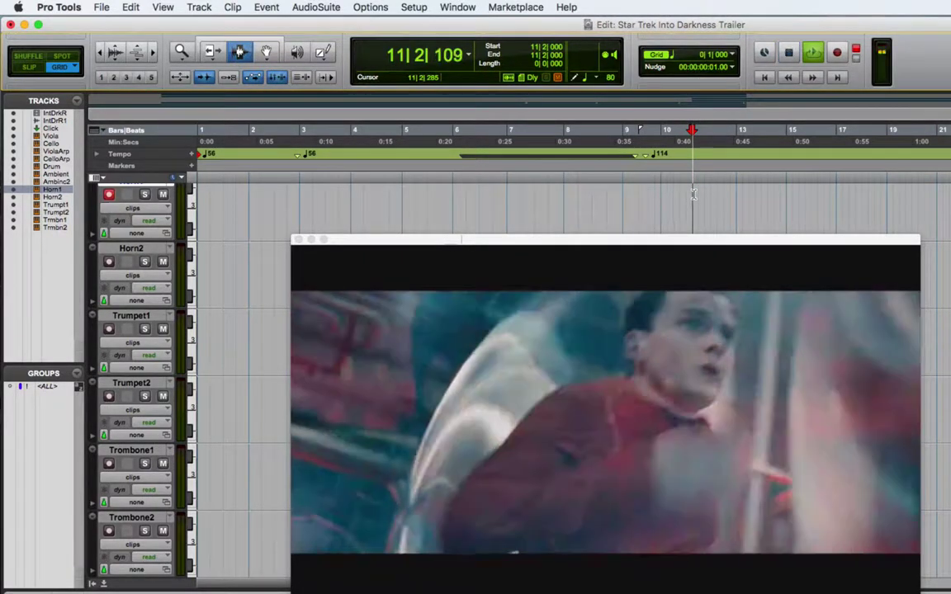
Replay the passage from 11|2|000, move the insertion point to 11|1|000 and play it from there repeatedly.
key("space")
key("space")
key("space")
left_click(687, 196)
key("space")
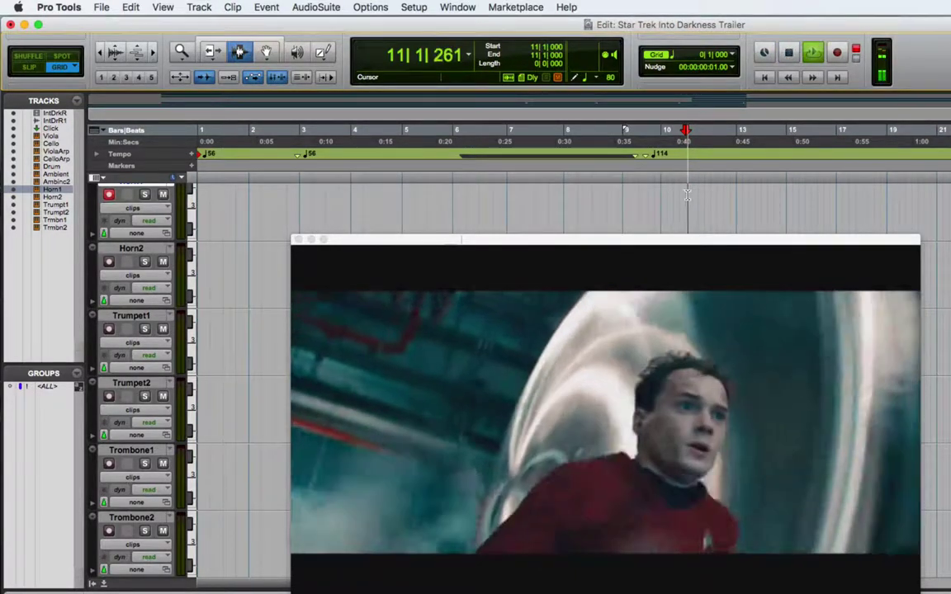
key("space")
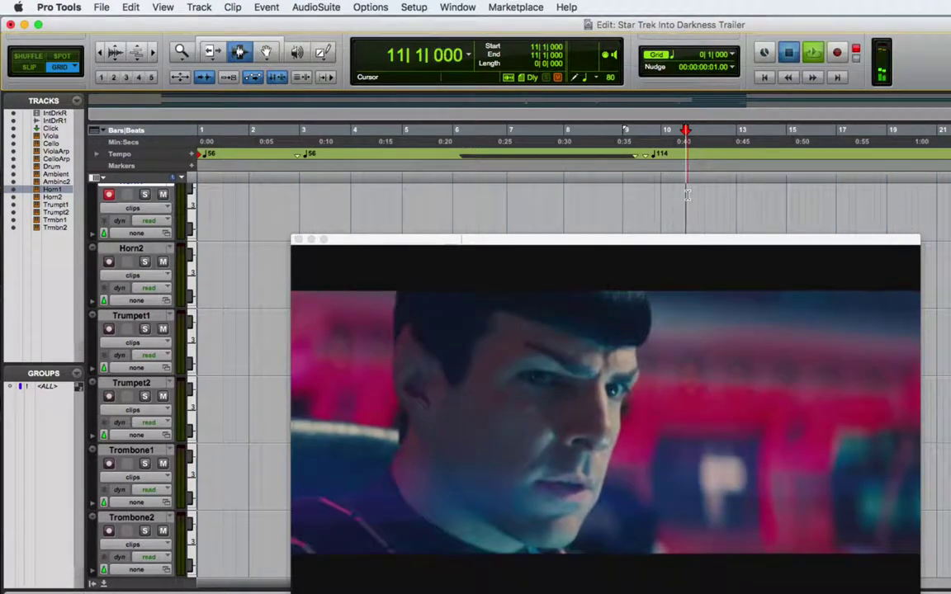
key("space")
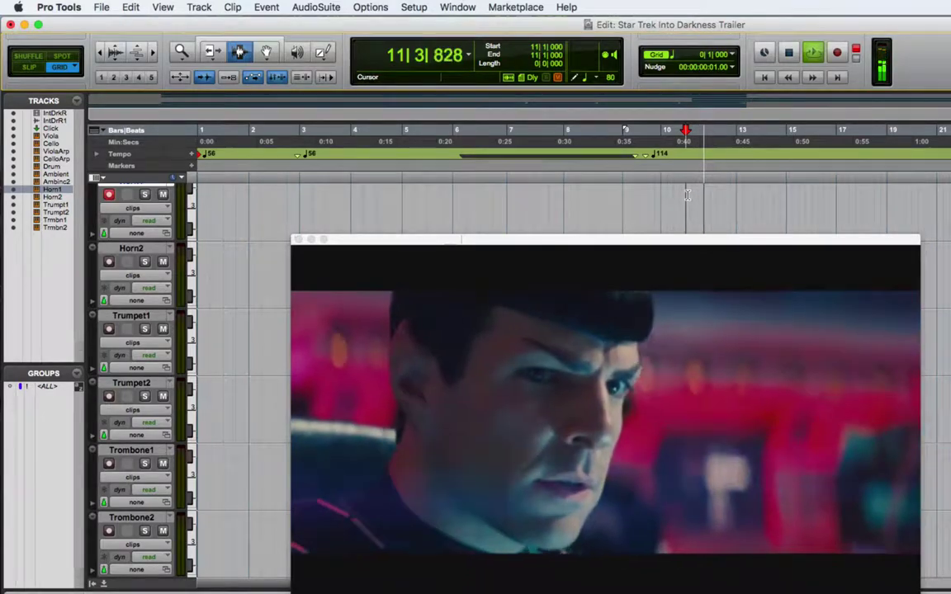
key("space")
Select the range on the Horn1 track with an exact start of 11|1|000 and end of 13|1|000.
left_click_drag(687, 196, 734, 198)
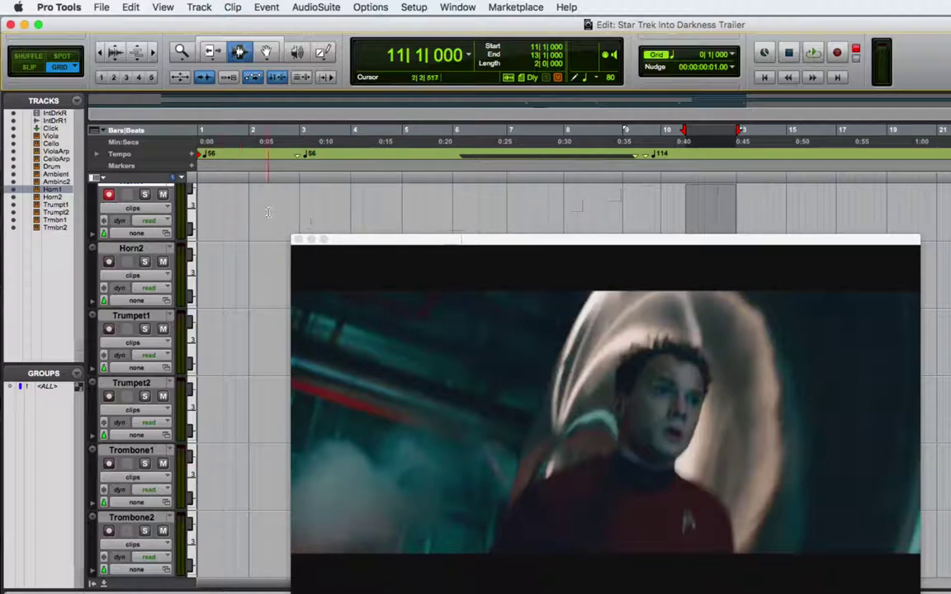
left_click(657, 206)
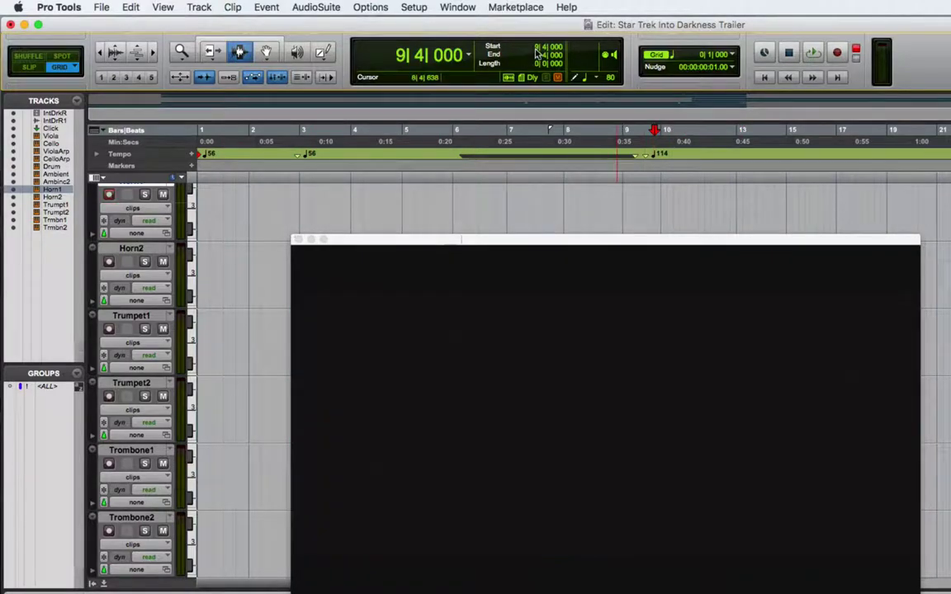
type("11")
left_click(545, 49)
type("1")
key("Return")
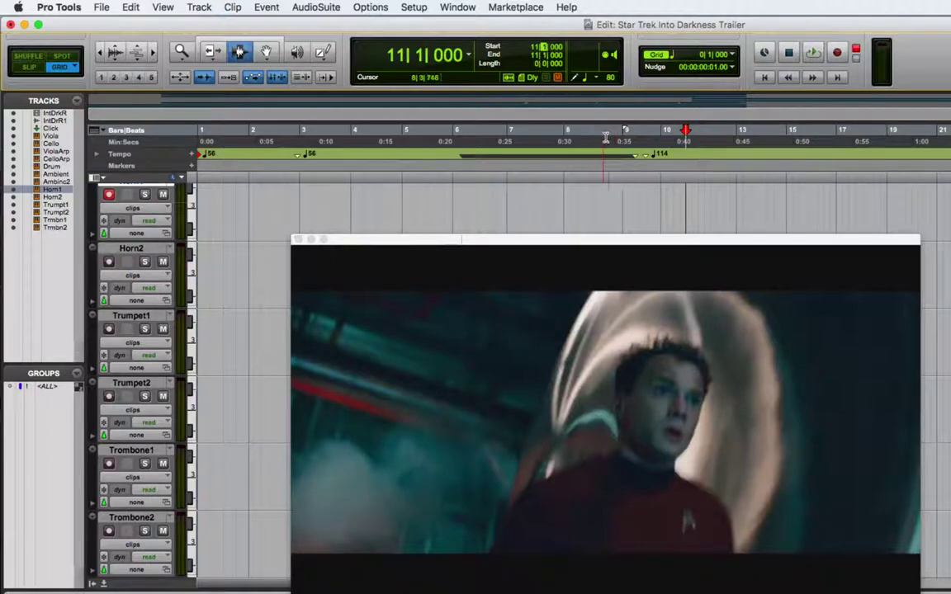
left_click(533, 56)
type("13")
key("Return")
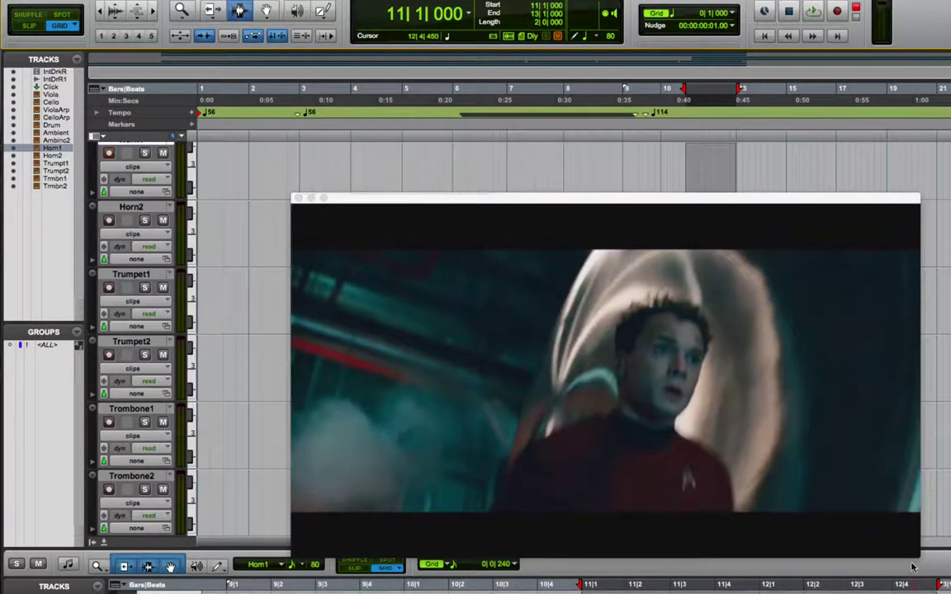
Shrink the video window and move it clear of the timeline and brass tracks, keeping the Edit window active.
left_click_drag(919, 556, 586, 318)
left_click_drag(421, 190, 368, 6)
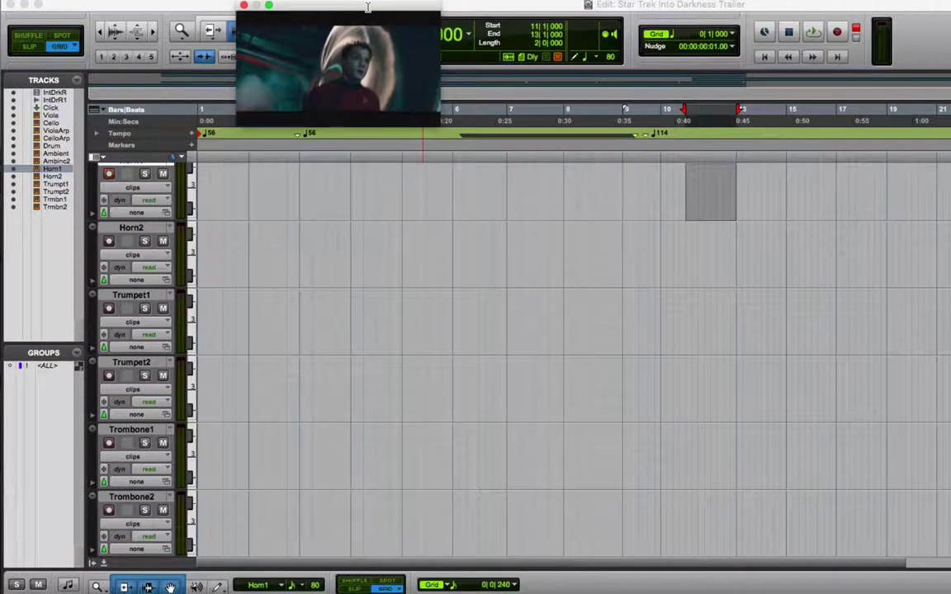
left_click(298, 171)
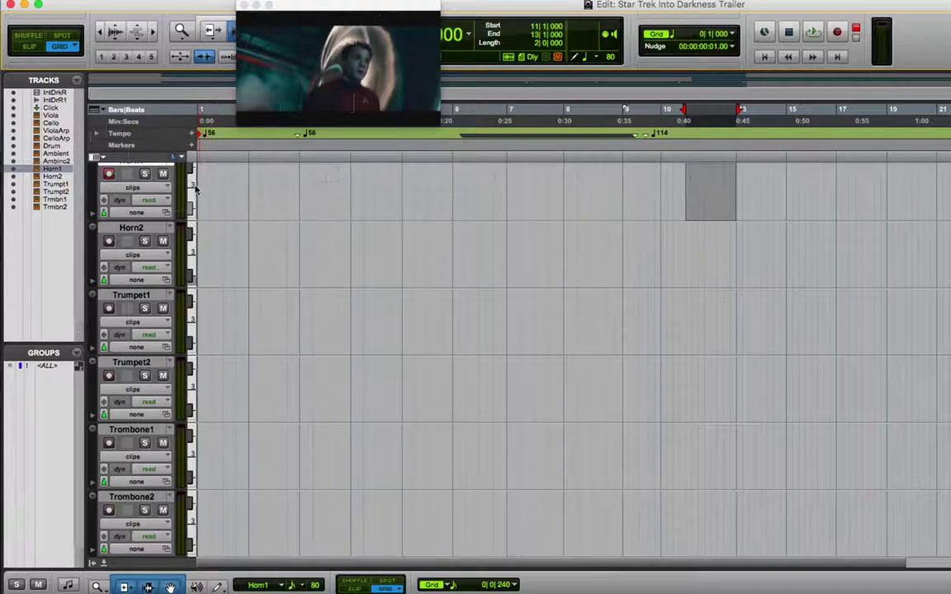
Select Horn2, Trumpet1, Trumpet2, Trombone1 and Trombone2 together with Horn1 and reduce the height of all six tracks.
left_click(153, 230, "shift")
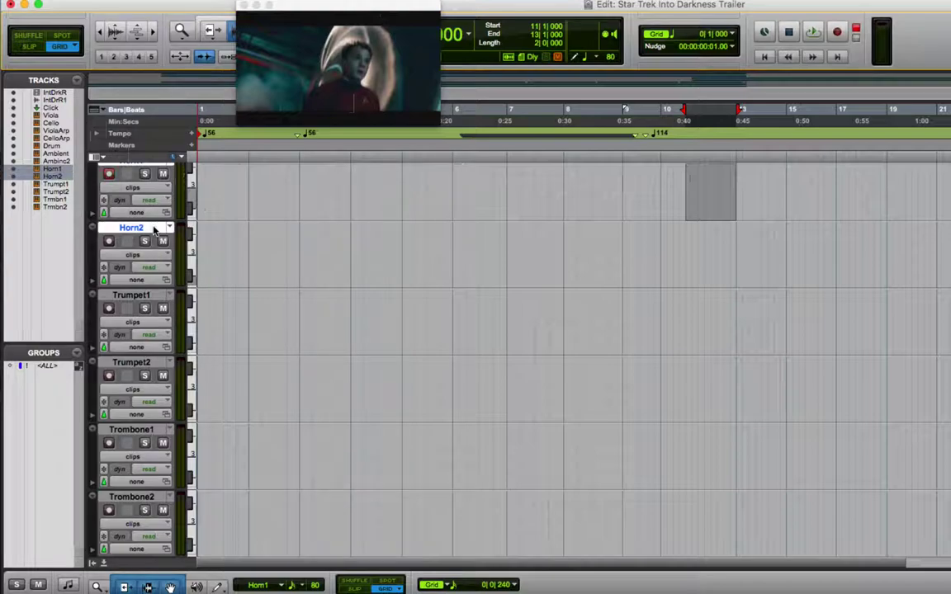
left_click(132, 296, "shift")
left_click(132, 363, "shift")
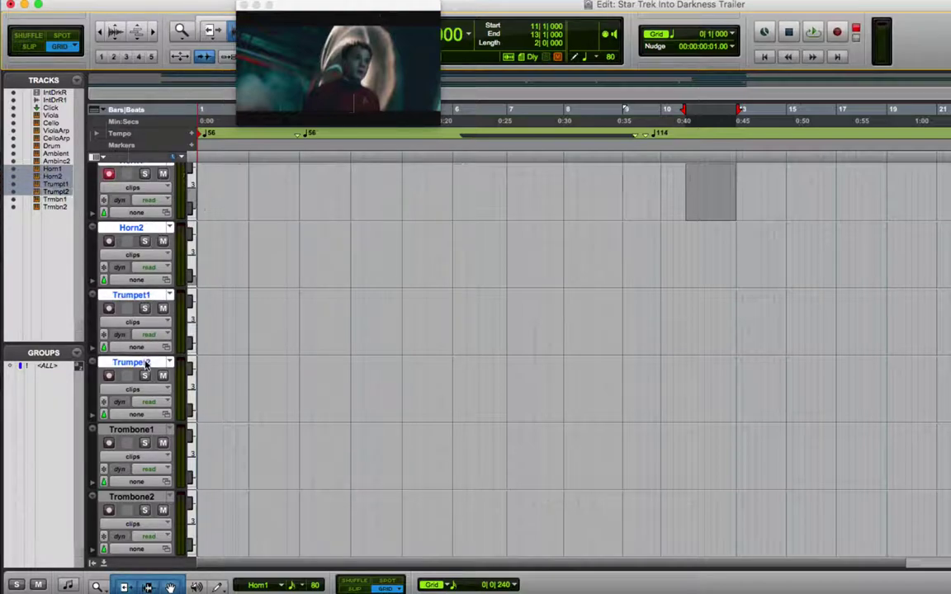
left_click(132, 431, "shift")
left_click(139, 497, "shift")
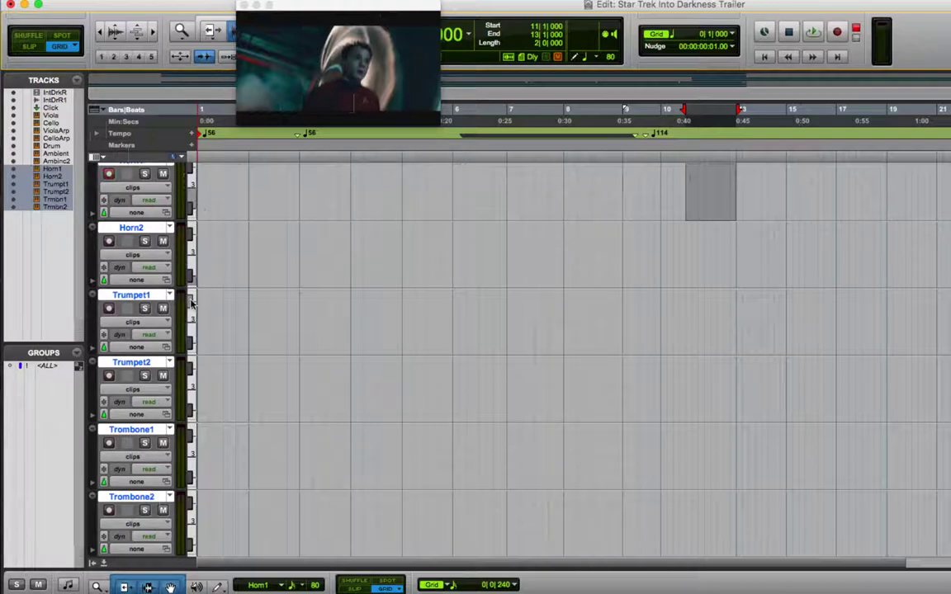
left_click(188, 271)
left_click(215, 297)
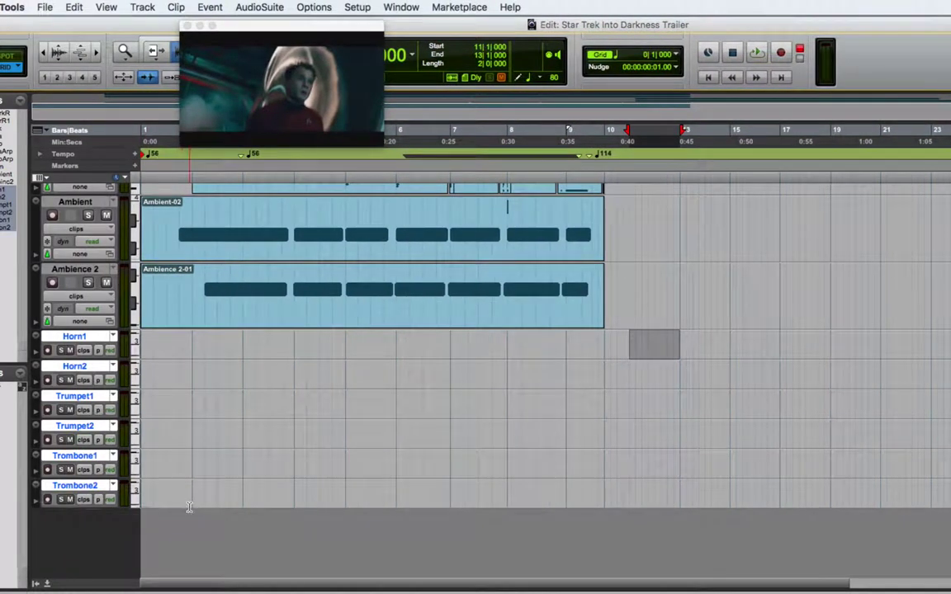
Review the Loop Record, QuickPunch and Loop Playback options without changing them.
left_click(160, 191)
left_click(170, 185)
left_click(302, 8)
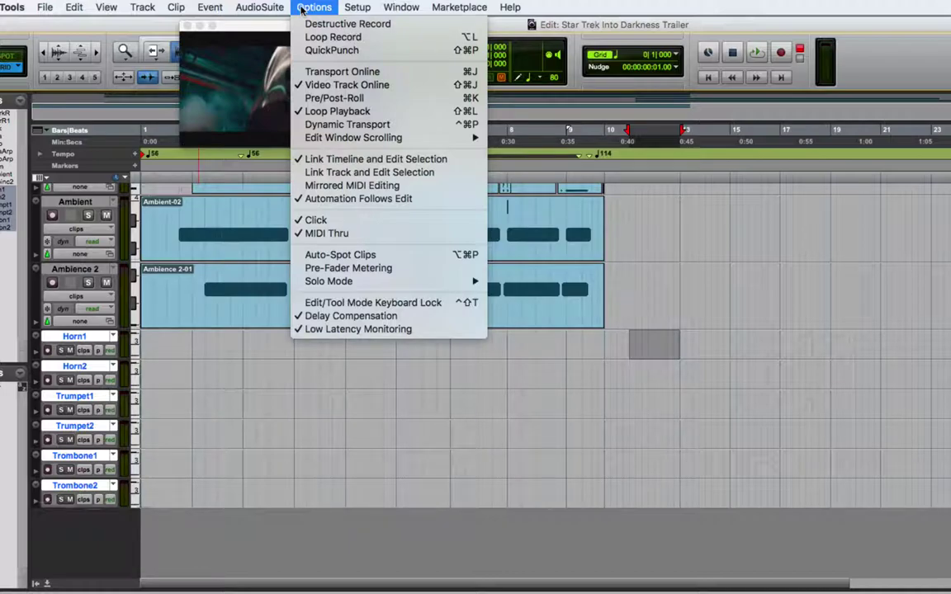
left_click(302, 8)
left_click(304, 8)
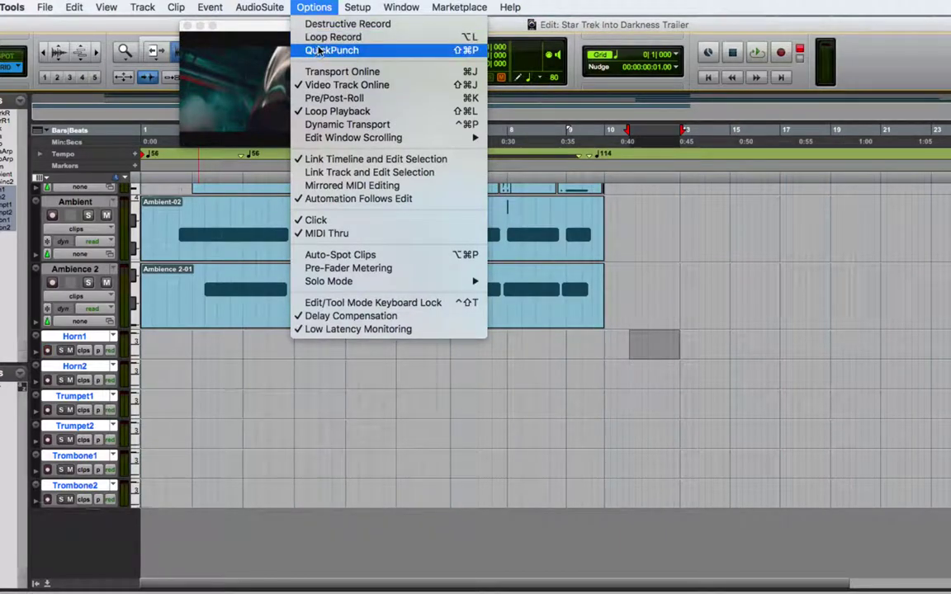
left_click(499, 33)
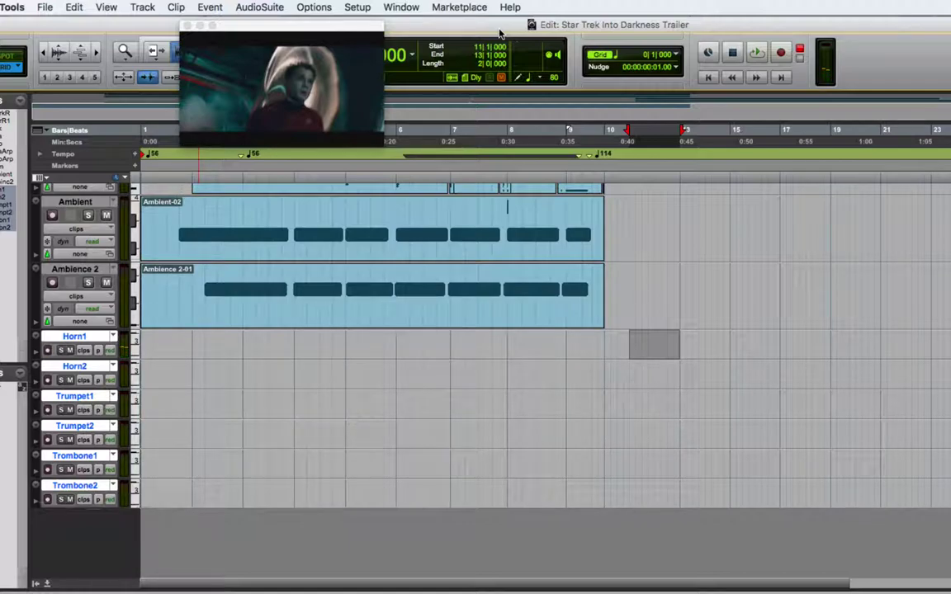
Loop-record the selected range on Horn1, arming Horn2, Trumpet1 and Trumpet2 in turn for their passes and dismissing the video engine alert.
left_click(778, 54)
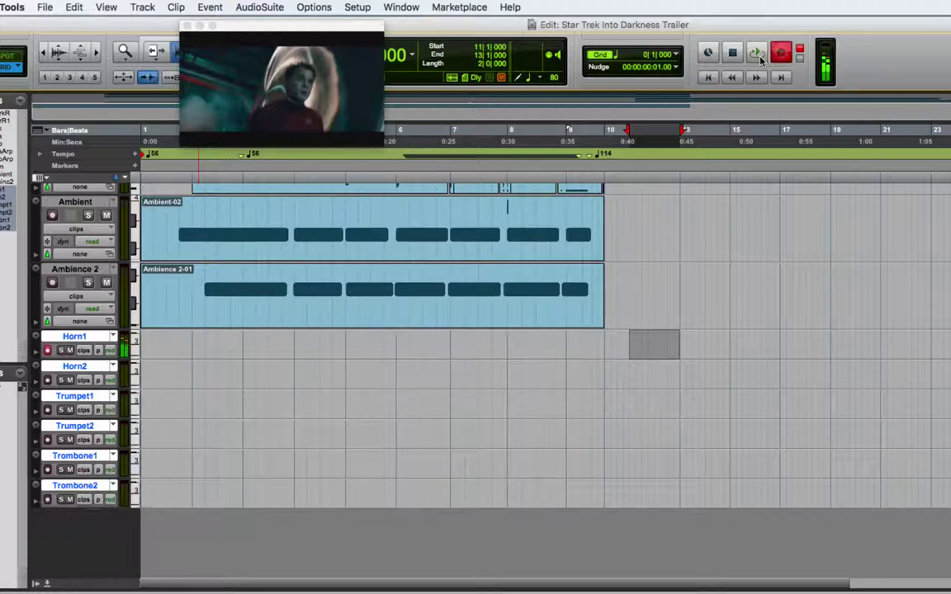
left_click(762, 60)
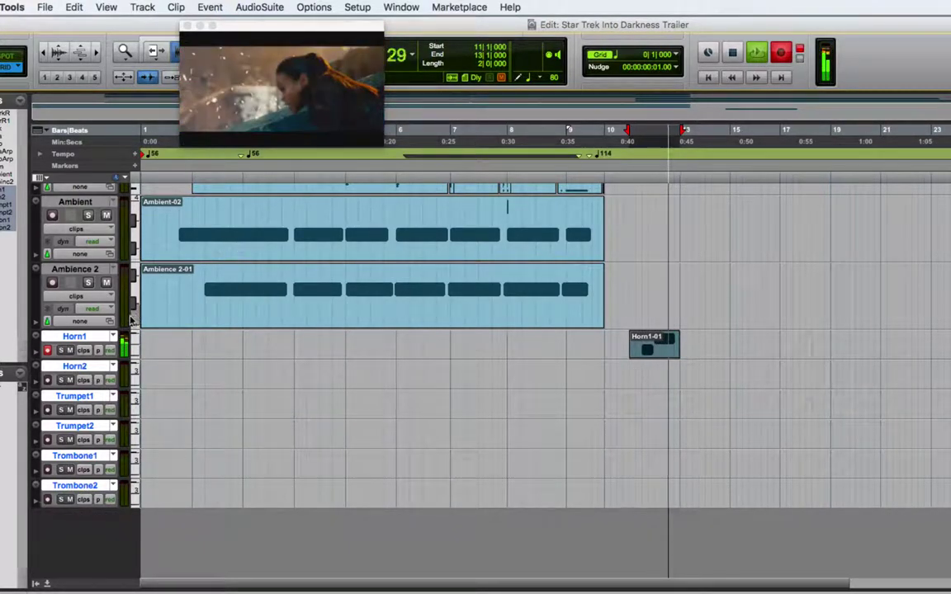
left_click(47, 381)
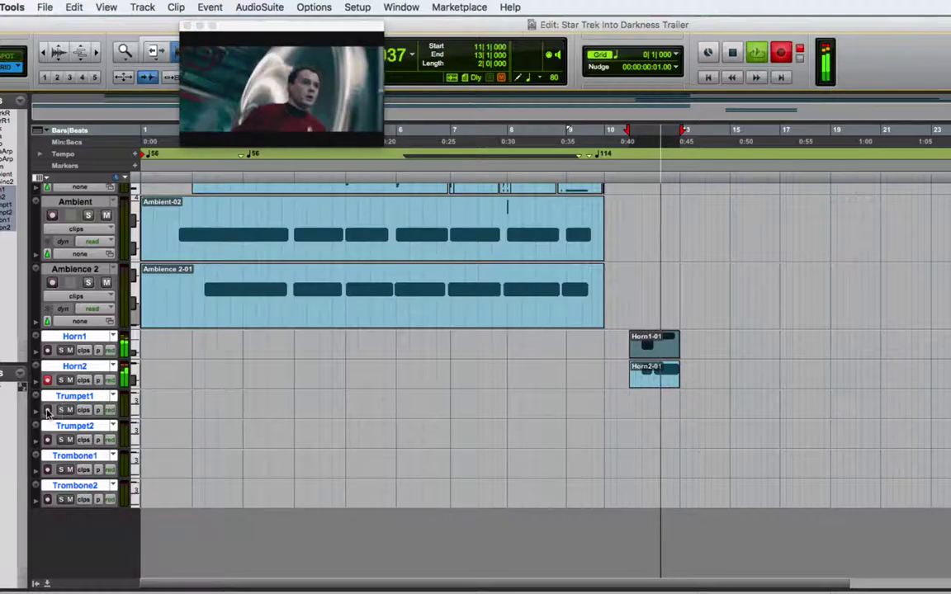
left_click(47, 411)
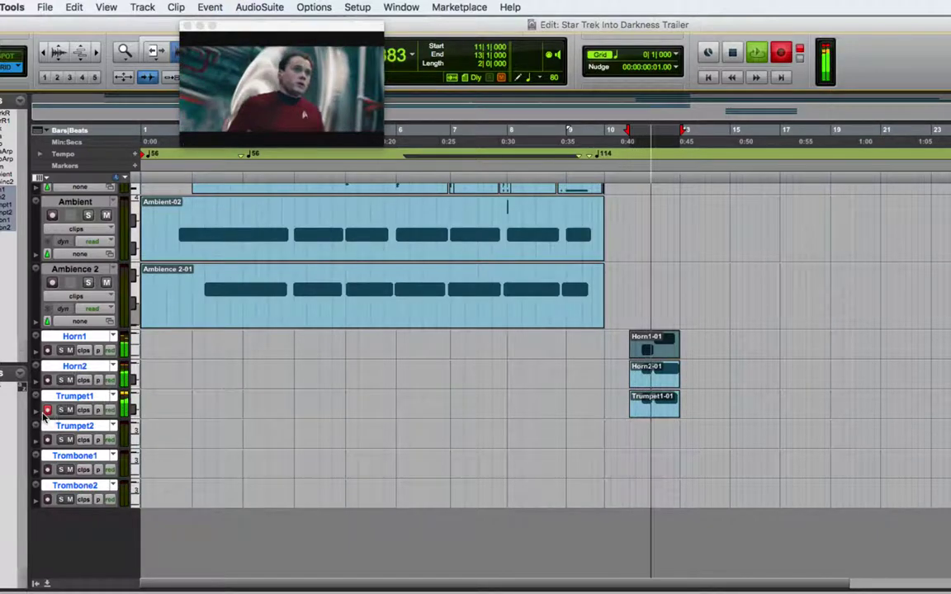
left_click(47, 440)
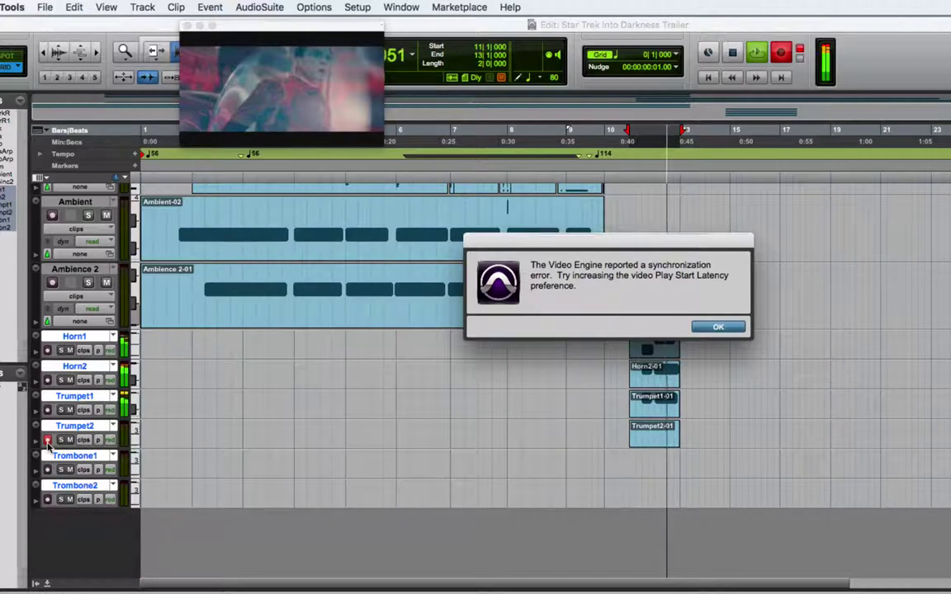
key("Return")
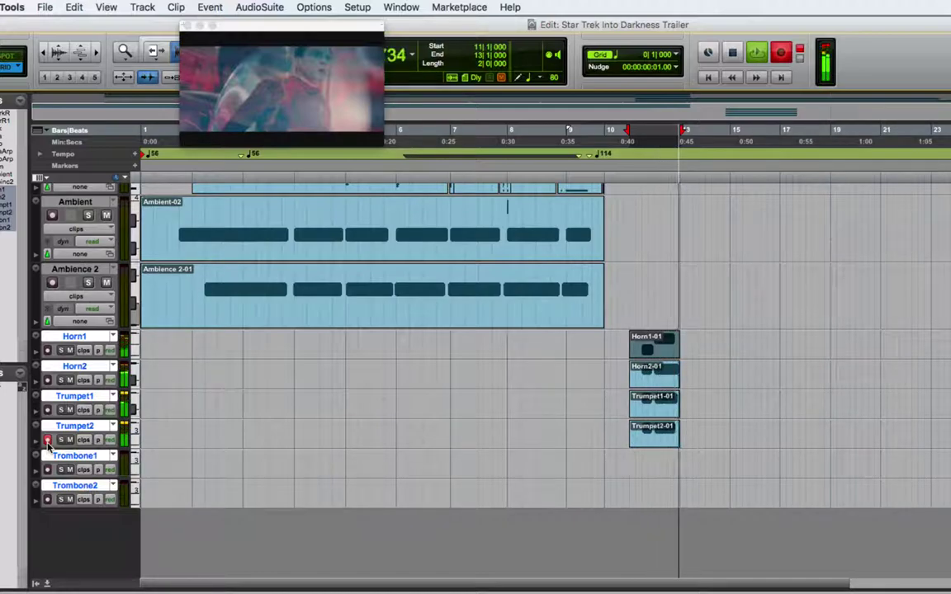
Record arm Trombone1, record a first pass over the selected range, stop and undo the take.
left_click(46, 470)
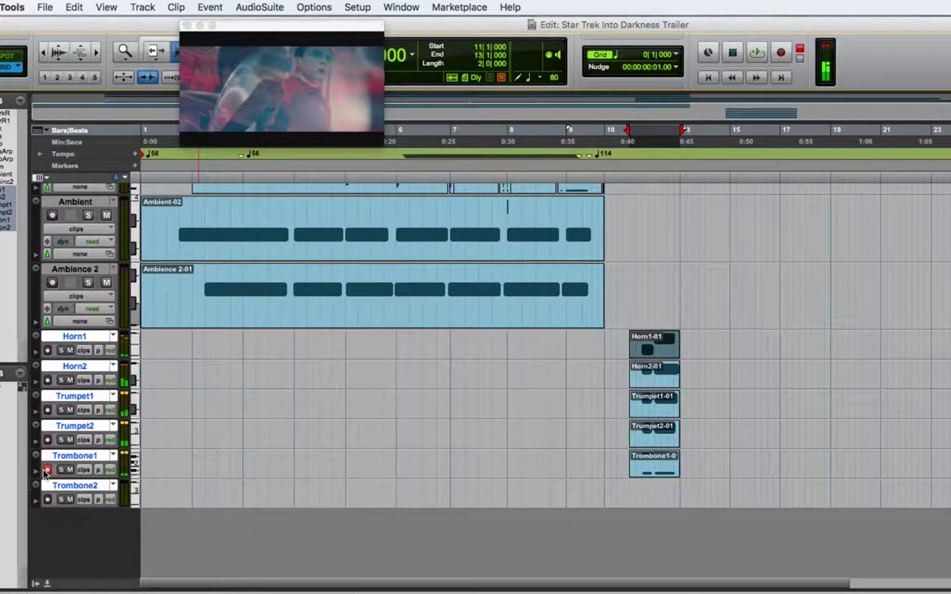
key("space")
key("super+z")
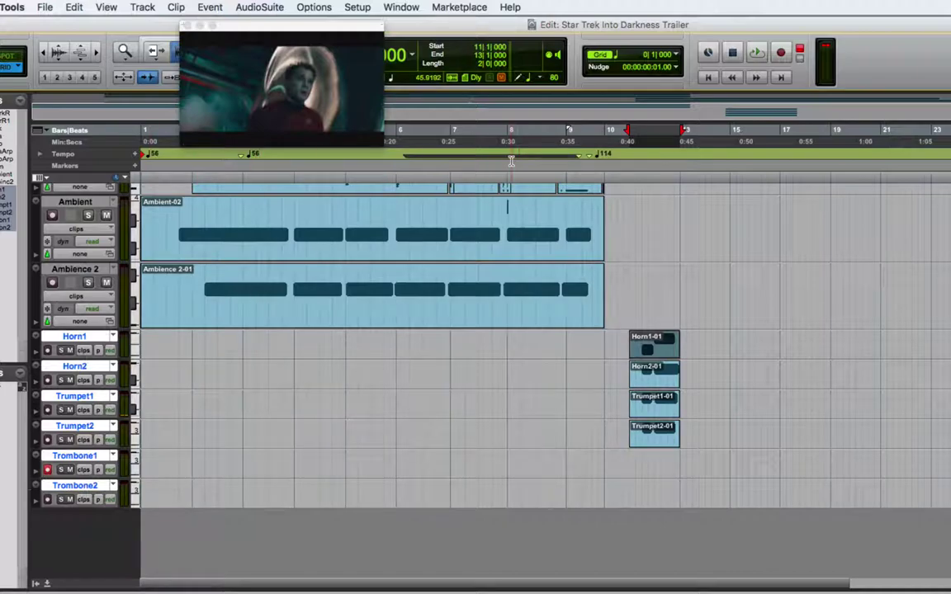
Re-record the Trombone1 part over the selected range, arm Trombone2 to record its part and stop the transport.
left_click(780, 52)
left_click(756, 53)
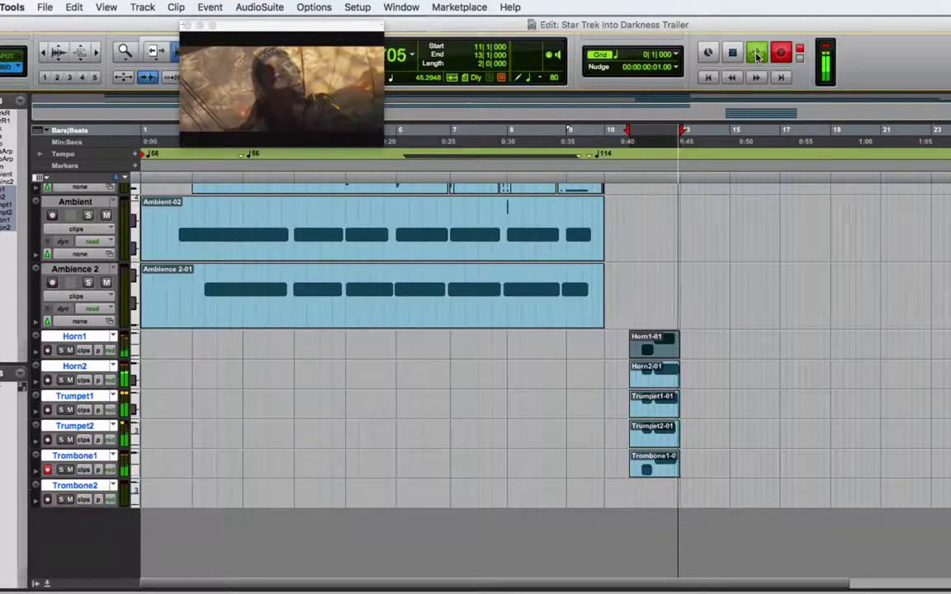
left_click(47, 499)
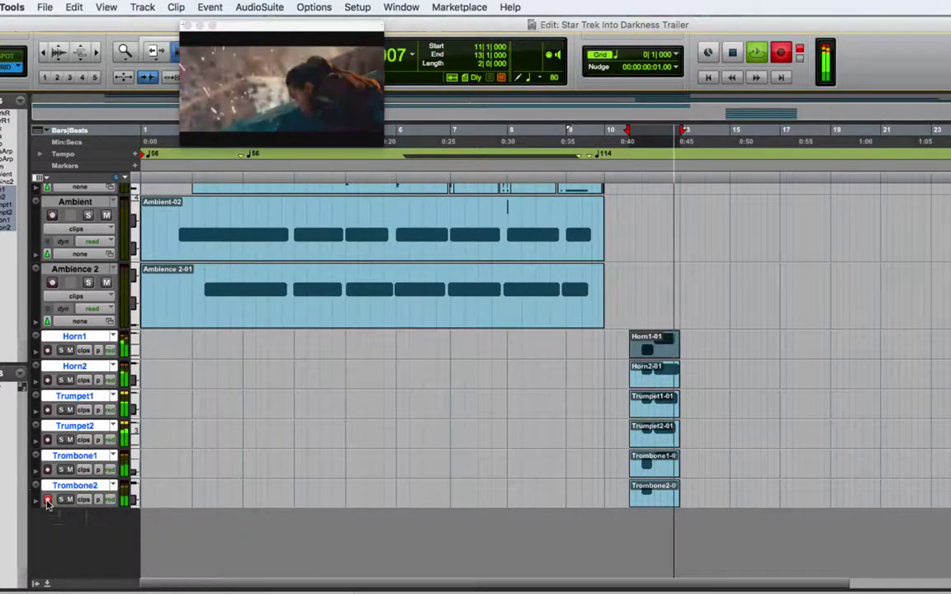
key("space")
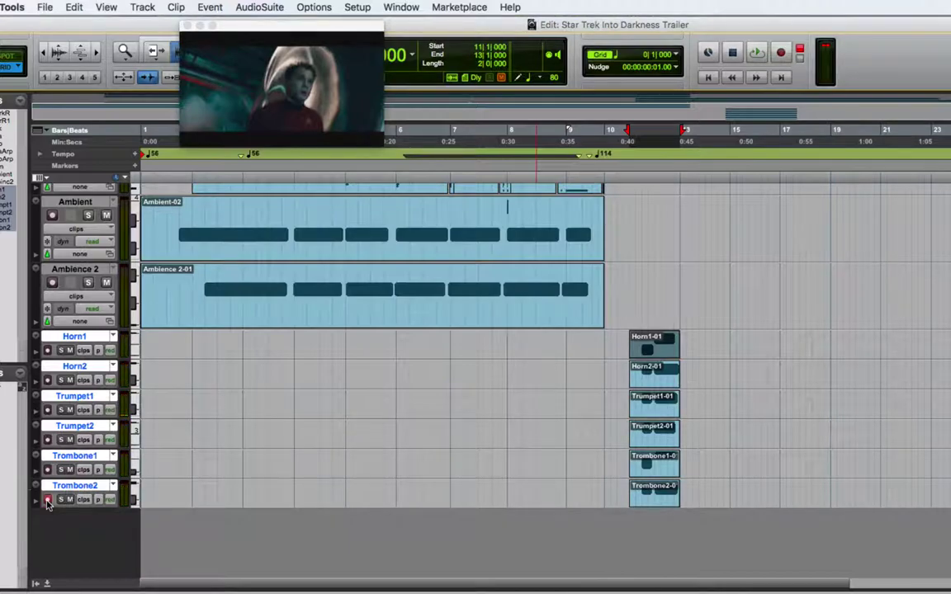
Create a Master Fader track from the Mix window and move it to the first channel position, ahead of the IntDR1 channel.
key("super+equal")
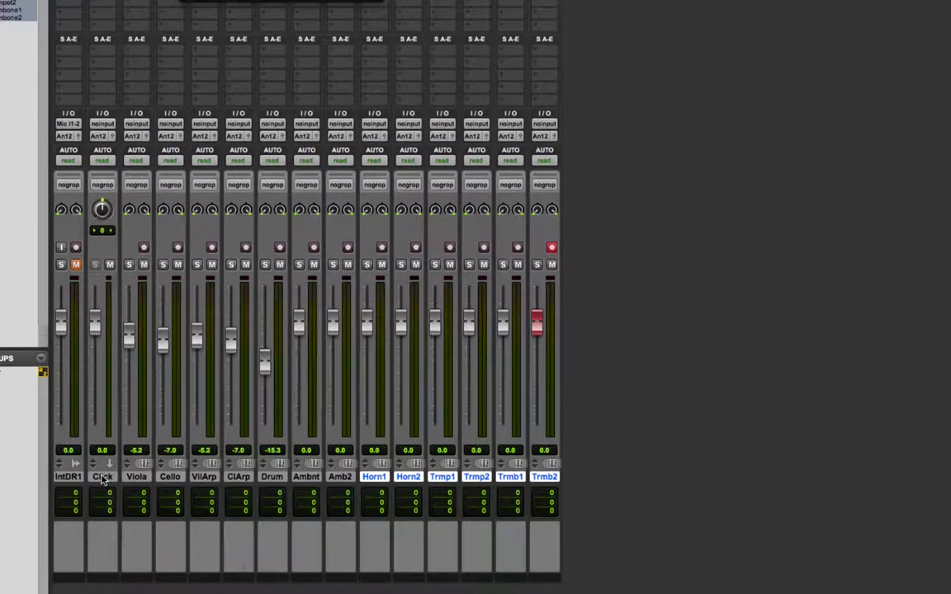
left_click(70, 476)
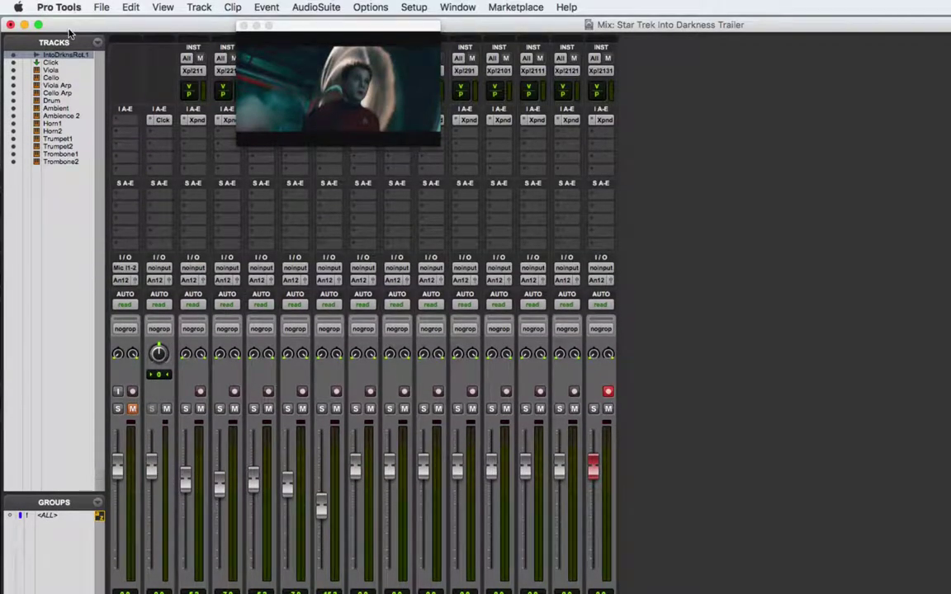
key("super+shift+n")
key("super+Down")
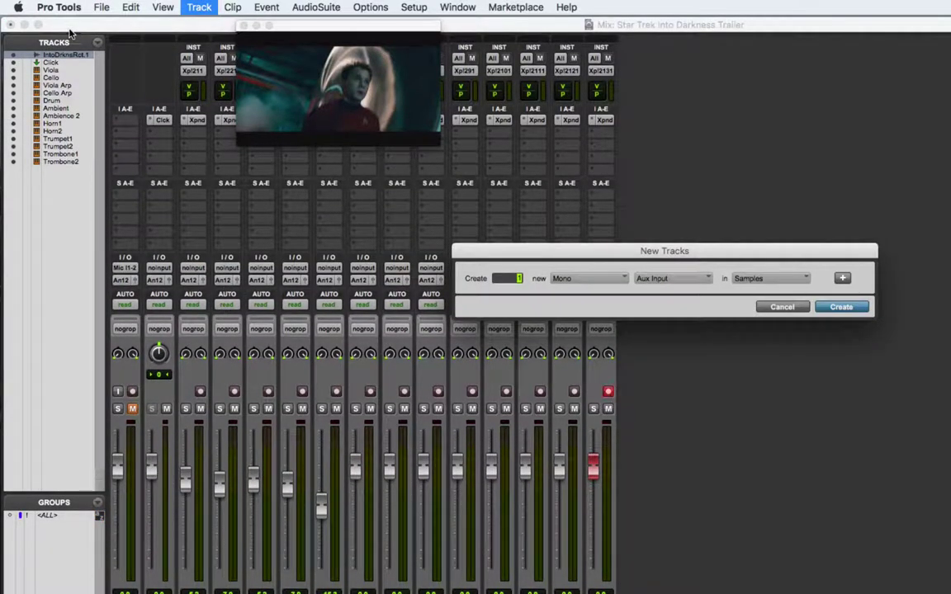
key("super+Up")
key("super+Down")
key("super+Down")
key("Return")
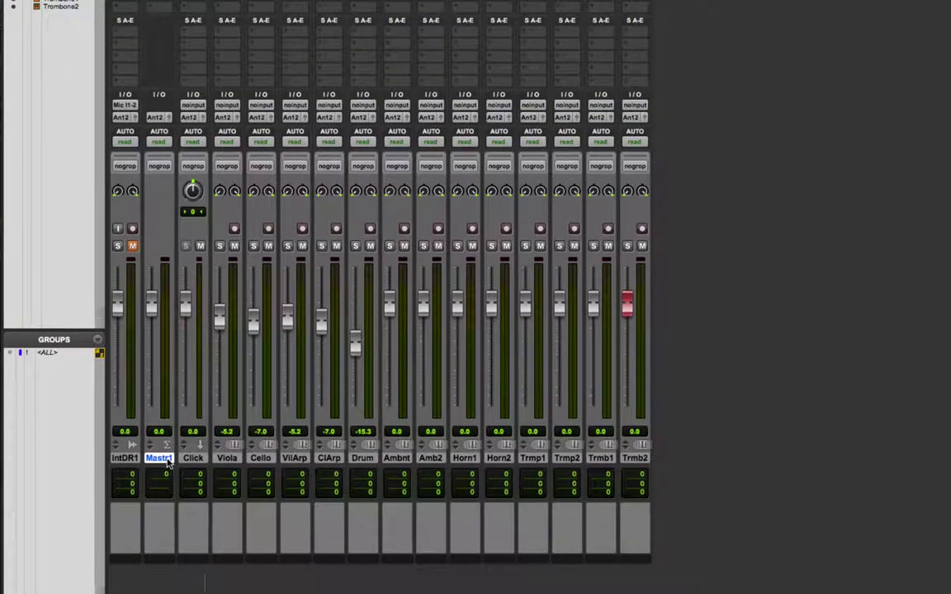
left_click_drag(167, 464, 124, 463)
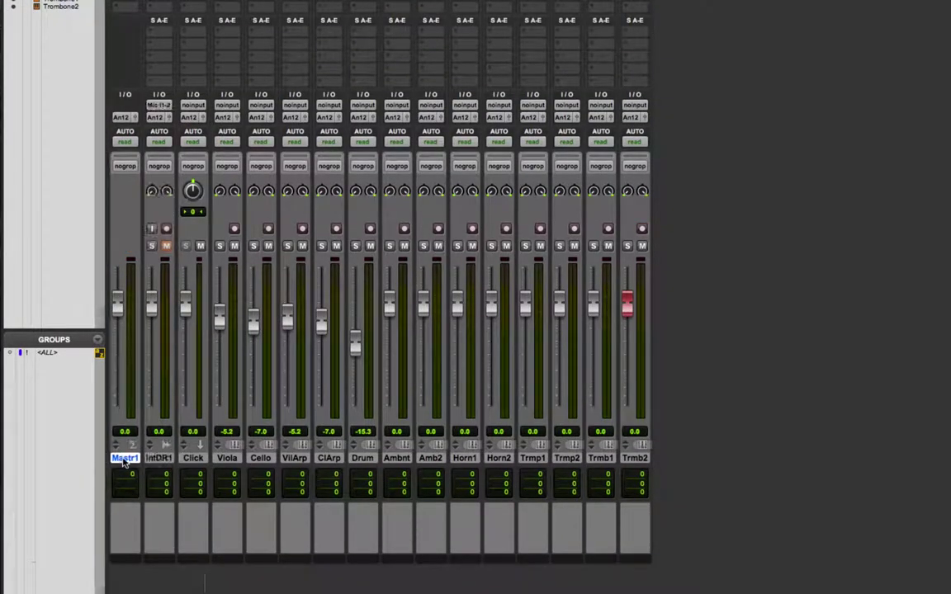
Lower the Master 1 fader to -7.5 dB and clear its clip indicator.
mouse_move(118, 300)
left_mouse_down()
mouse_move(118, 331)
mouse_move(117, 318)
left_mouse_up()
left_click(132, 261)
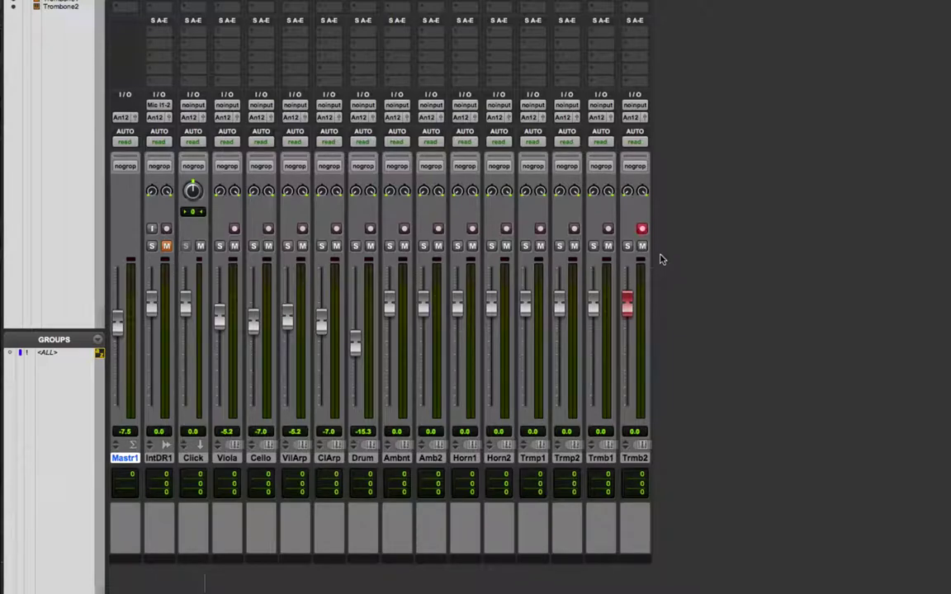
Return to the Edit window and play back the layered brass parts from 11|1|000 to 13|1|000.
key("ctrl+equal")
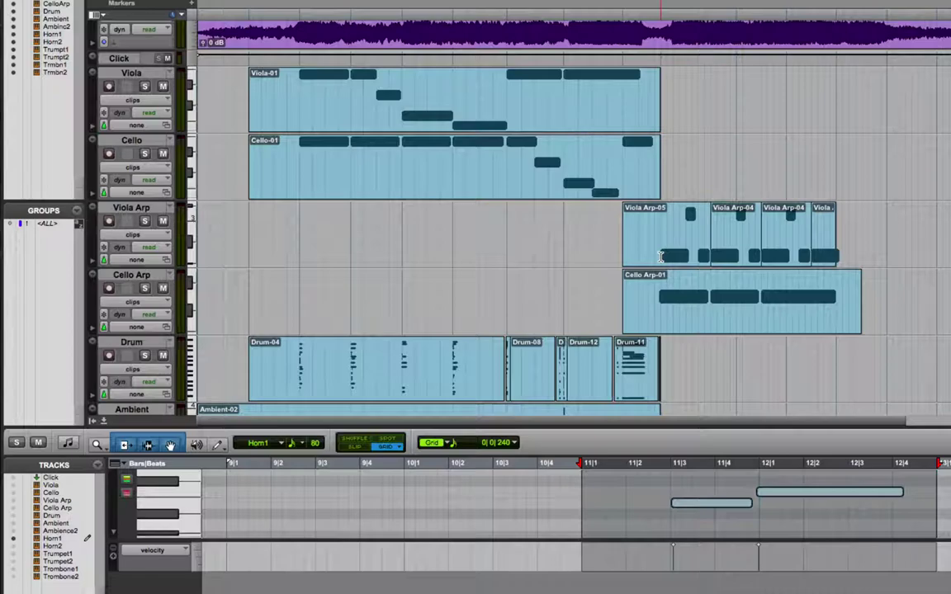
key("space")
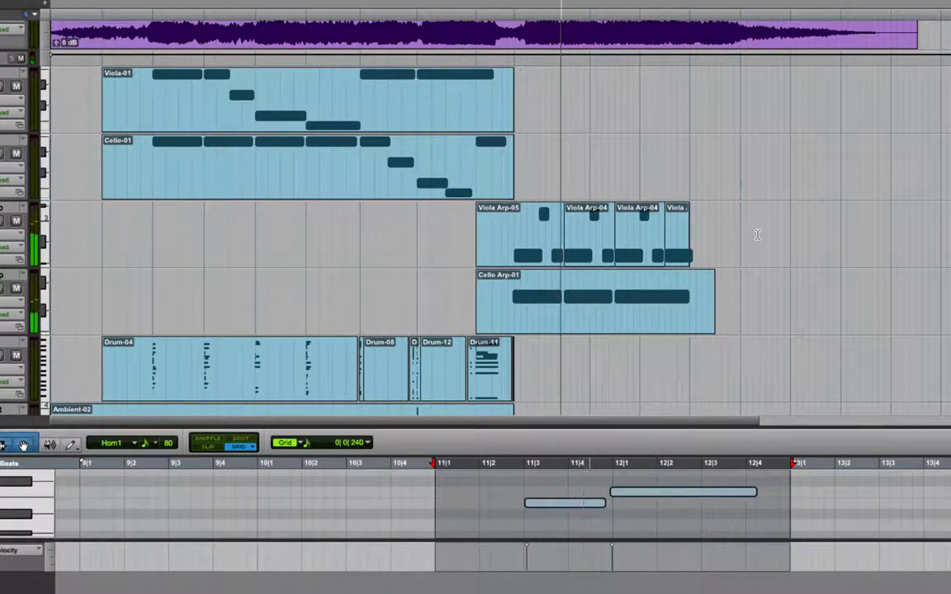
scroll(676, 270, "up", 2)
scroll(678, 265, "down", 10)
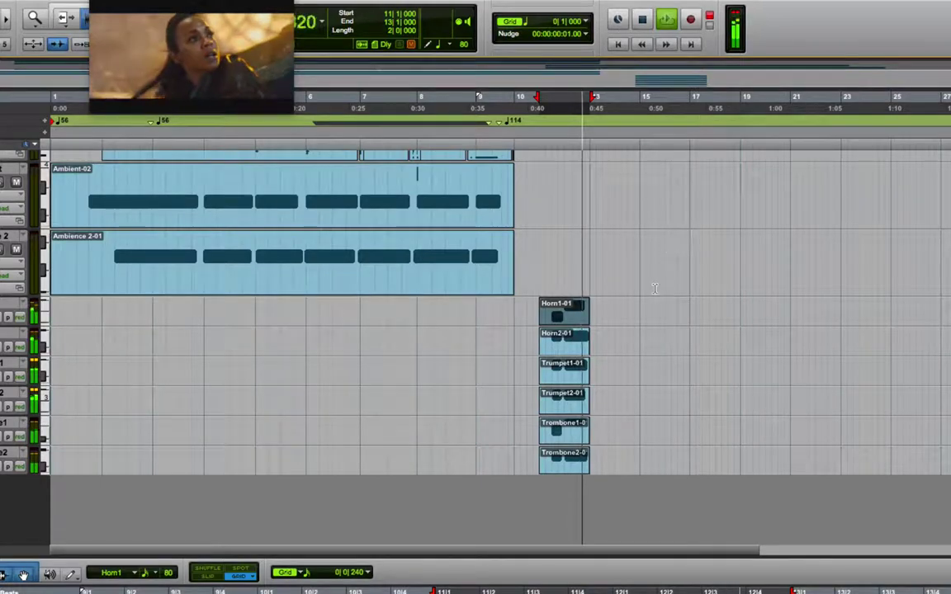
Audition the trailer with the brass parts from 15|2|000, 13|2|000 and 12|4|000 in turn.
left_click(646, 302)
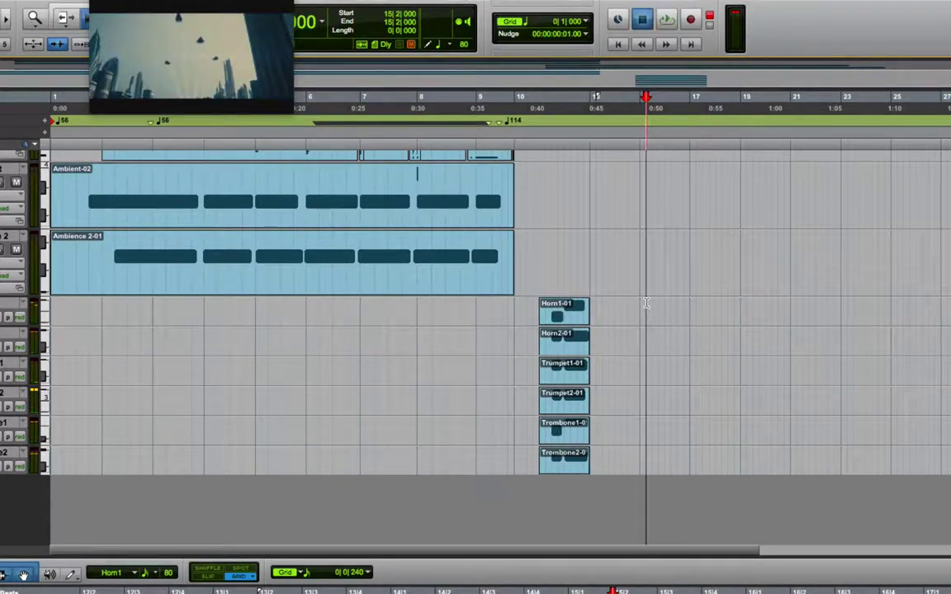
key("space")
left_click(597, 306)
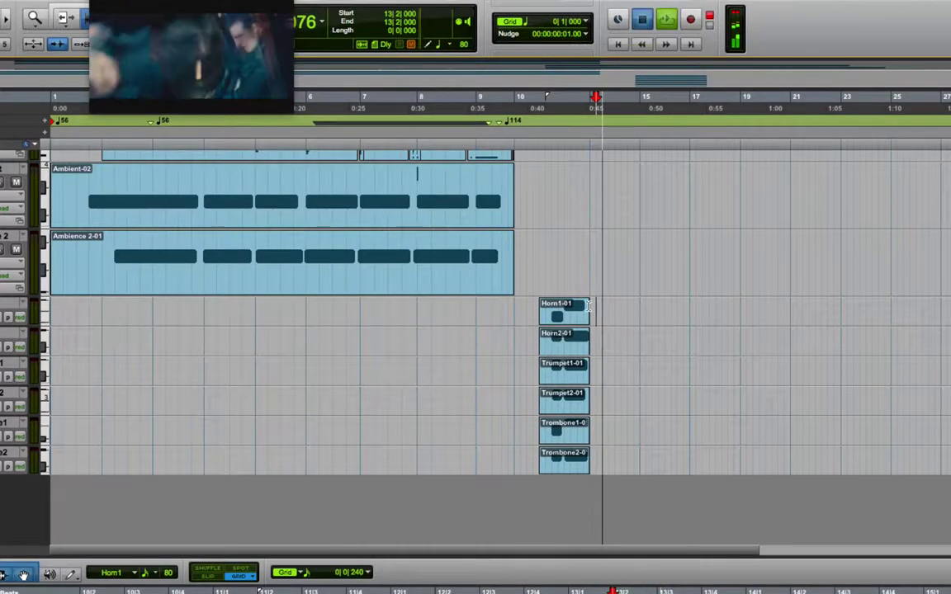
key("space")
left_click(586, 305)
key("space")
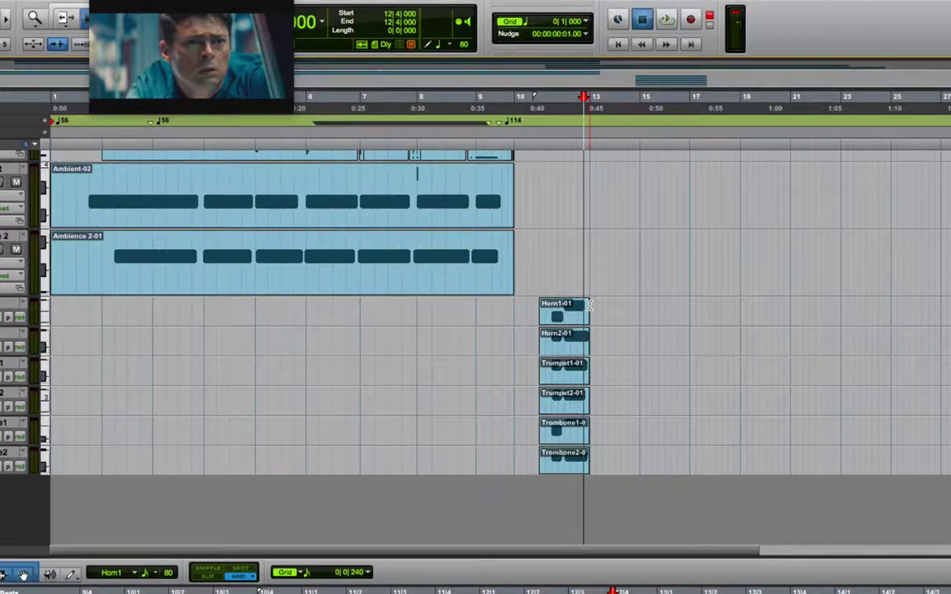
key("space")
key("space")
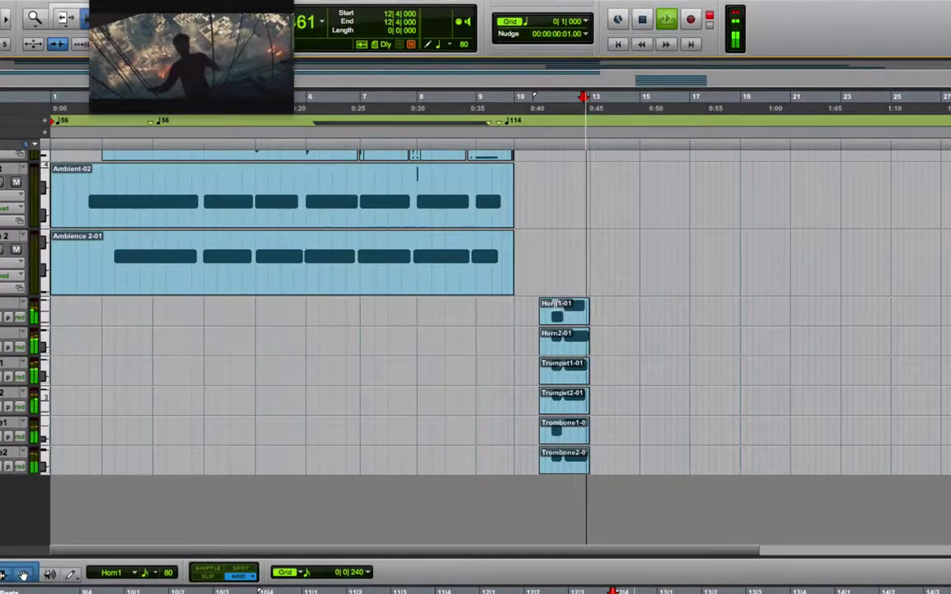
Replay the brass phrase against the picture several times, starting from 11|3|000 and 12|4|000.
left_click(549, 305)
key("space")
key("space")
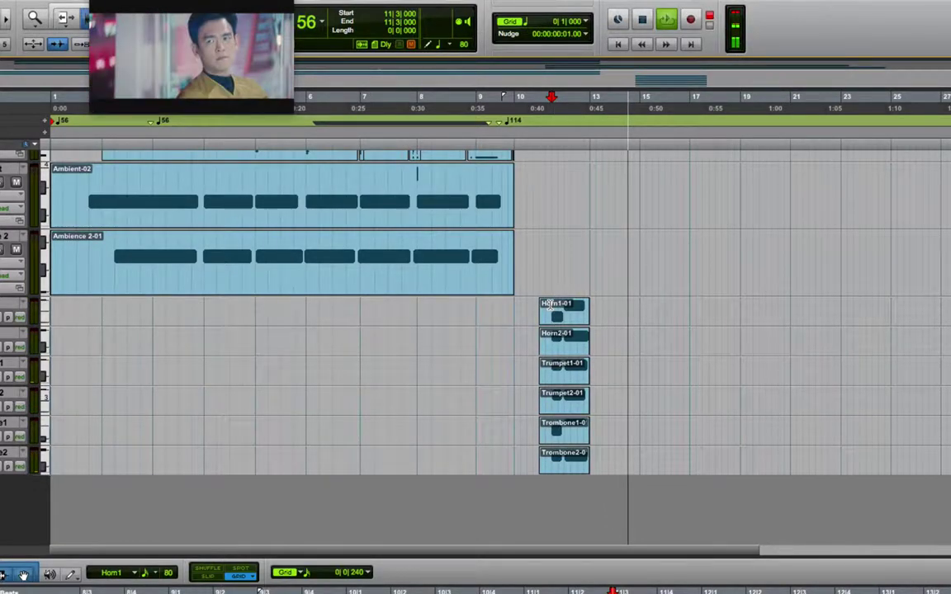
key("space")
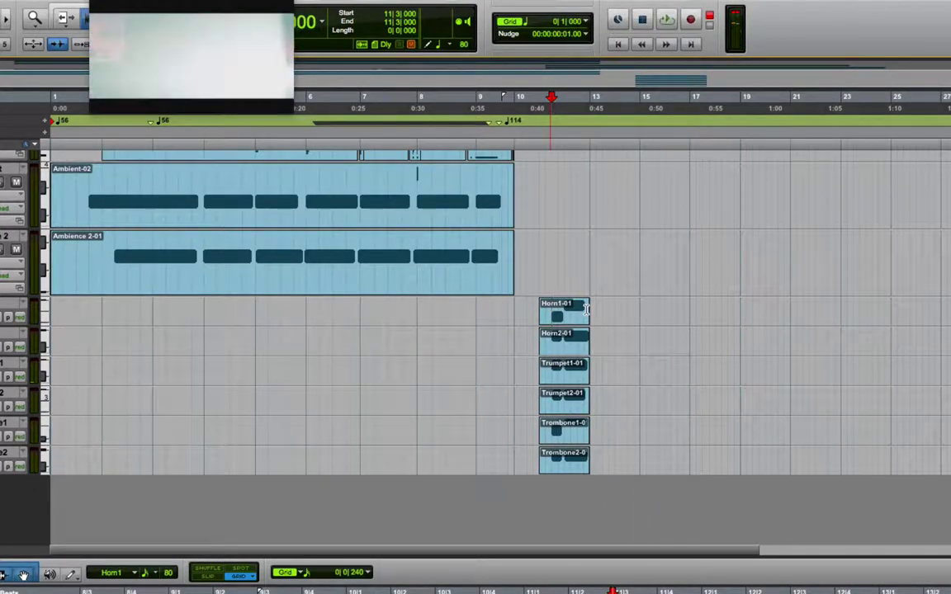
key("space")
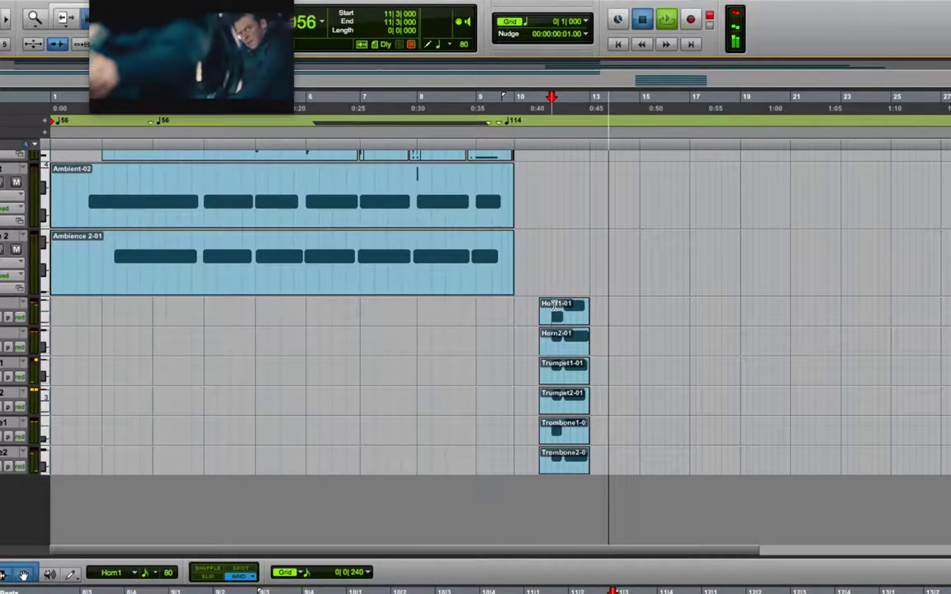
key("space")
key("space")
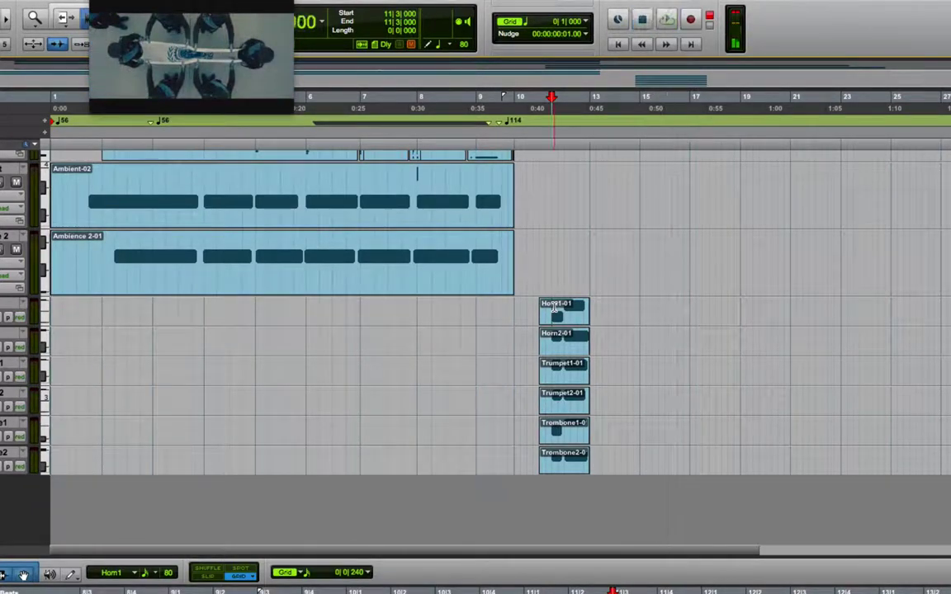
key("space")
key("space")
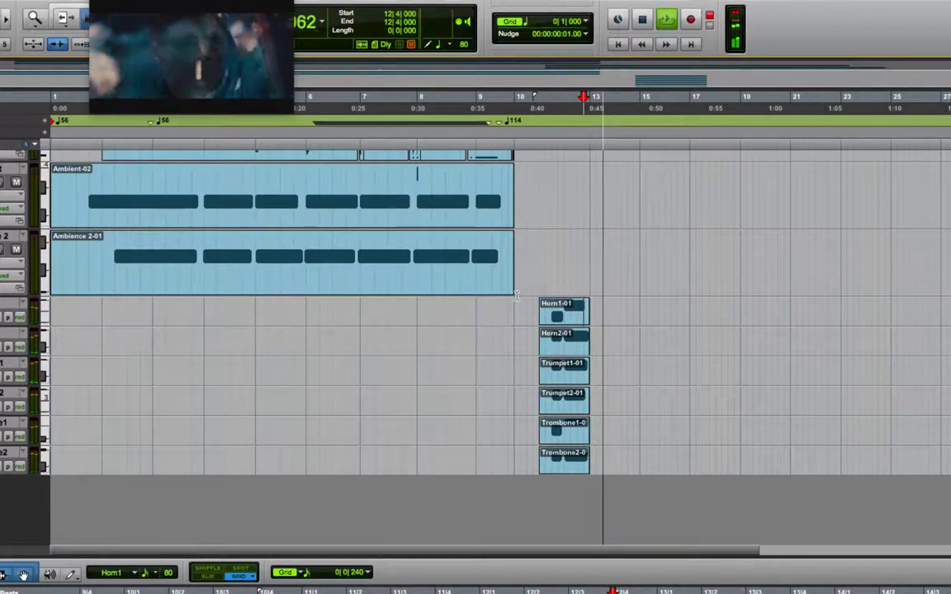
key("space")
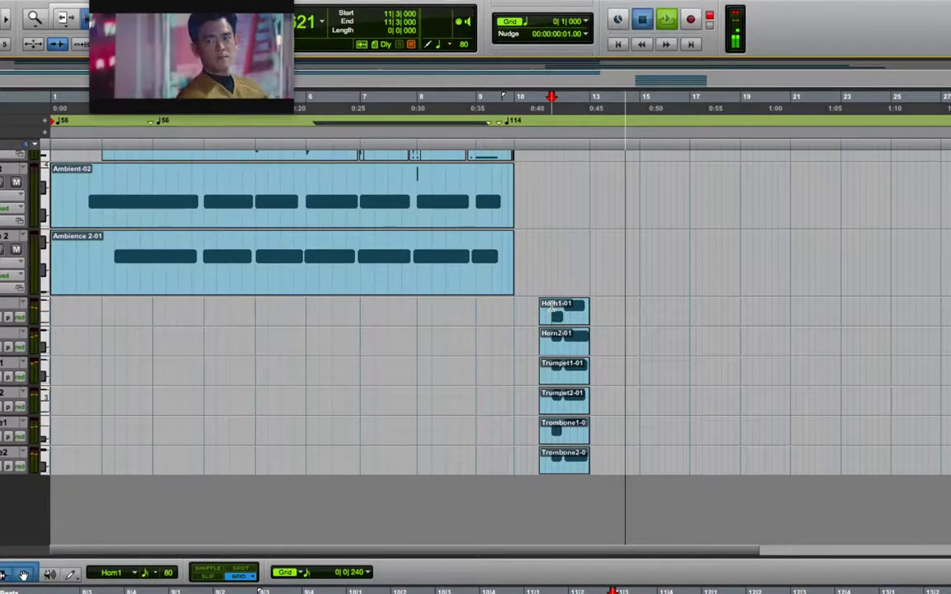
key("space")
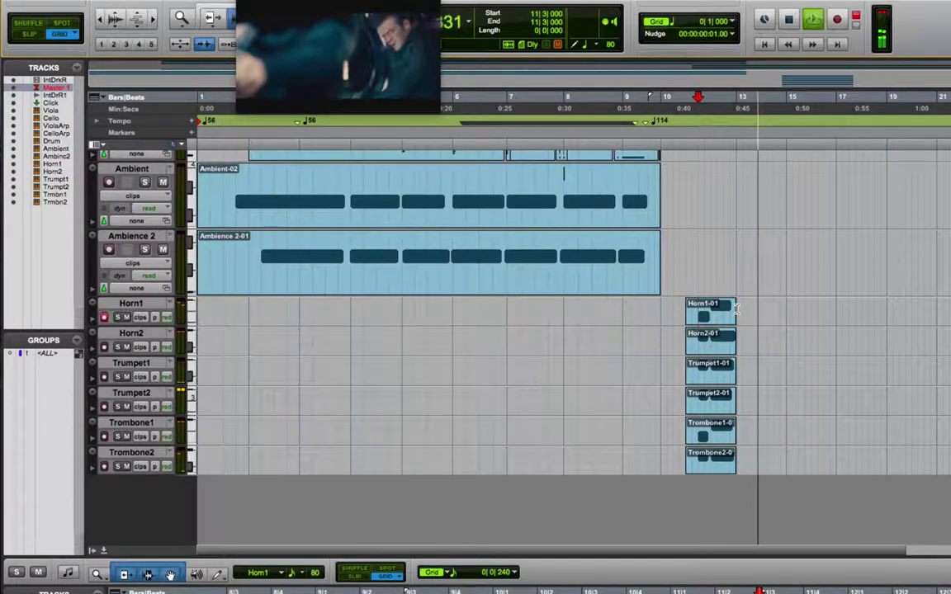
Play the trailer repeatedly from 13|1|000 with Horn1 record-armed to rehearse the next phrase.
key("space")
key("space")
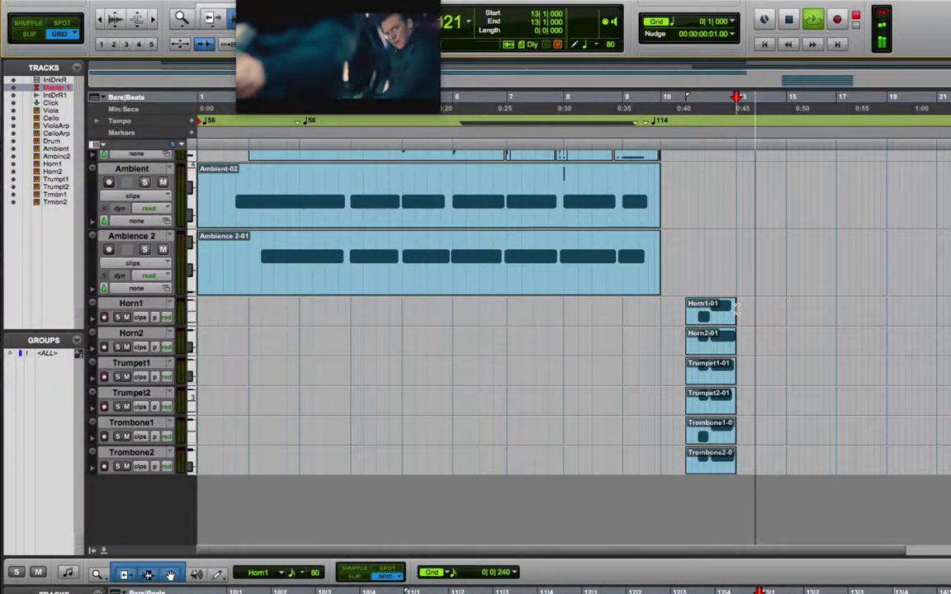
key("space")
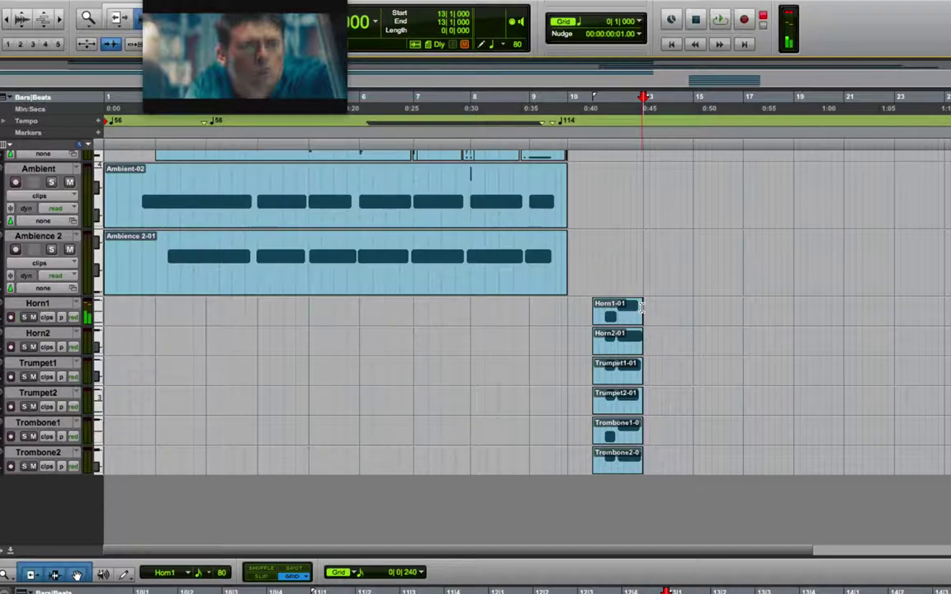
key("space")
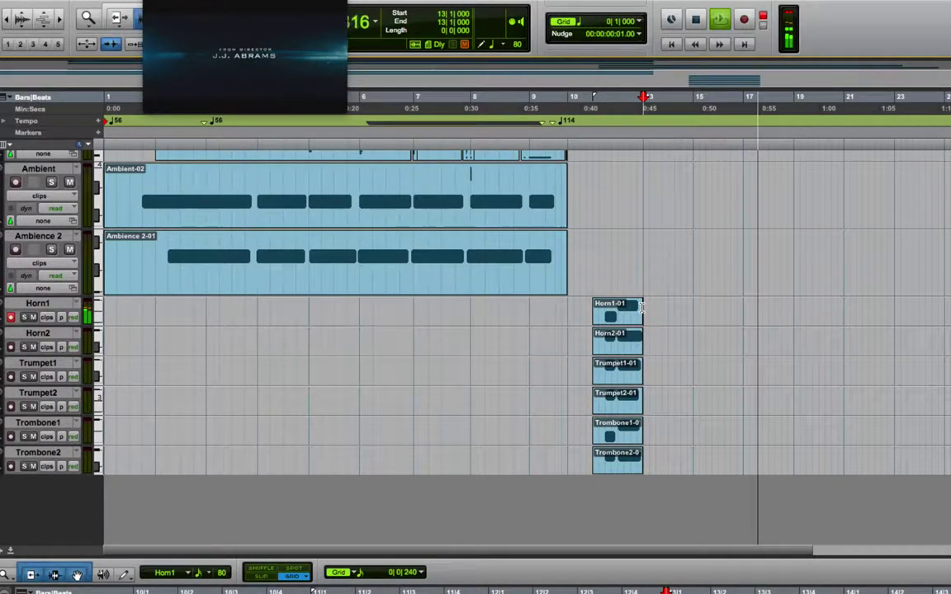
key("space")
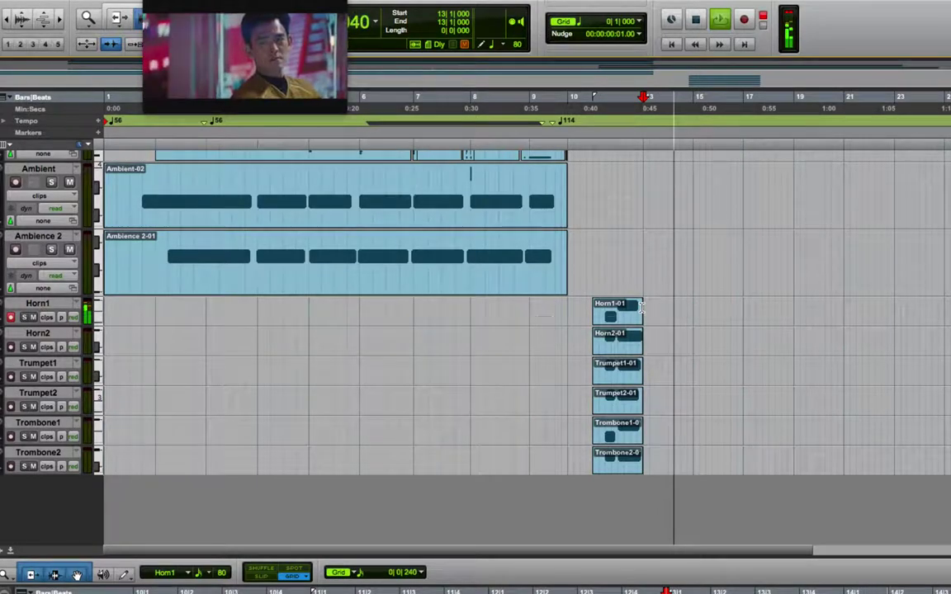
key("space")
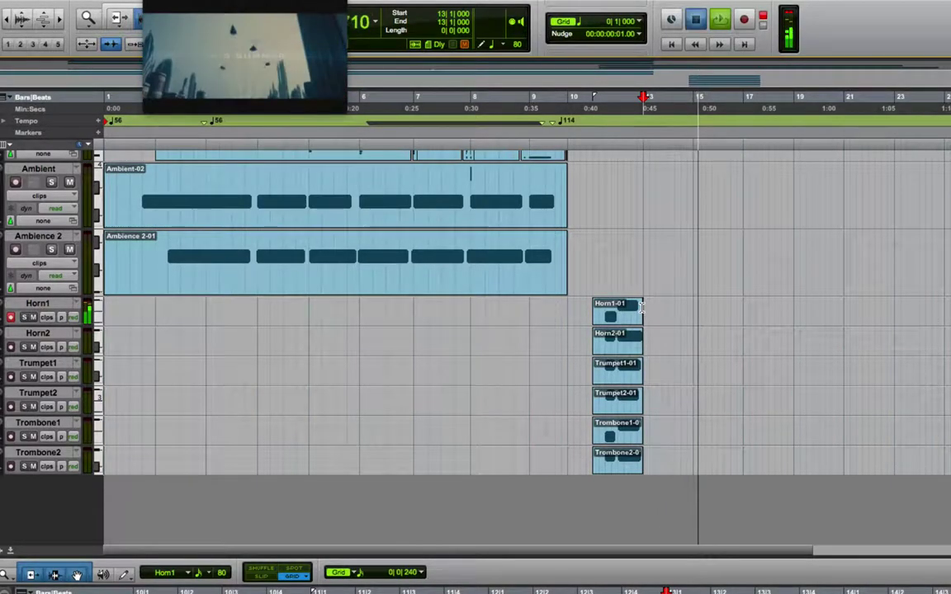
key("space")
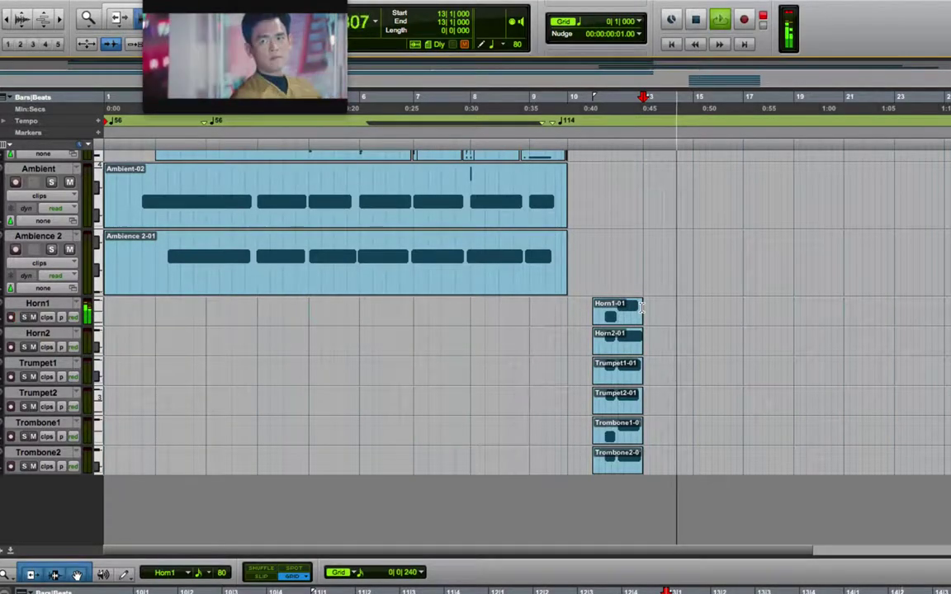
key("space")
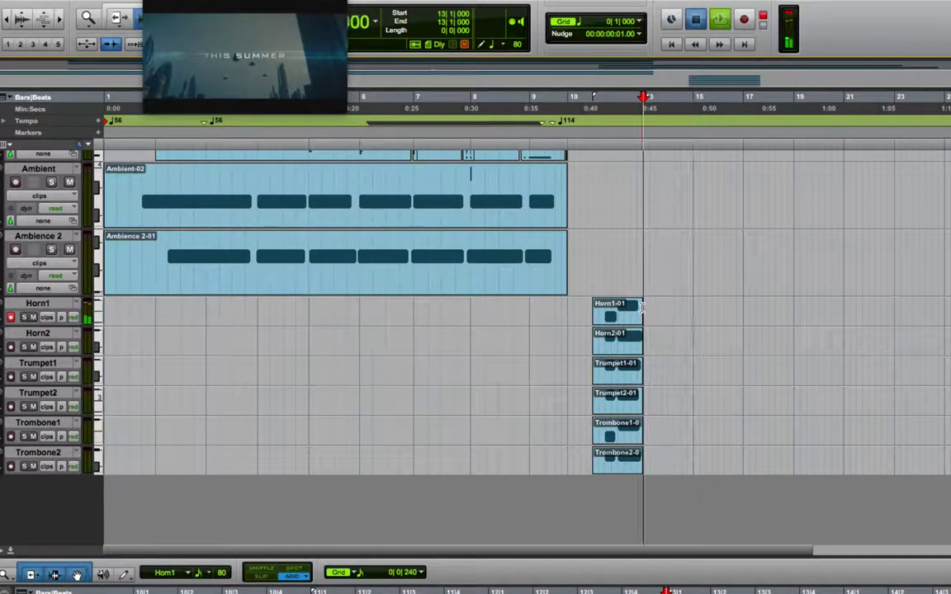
key("space")
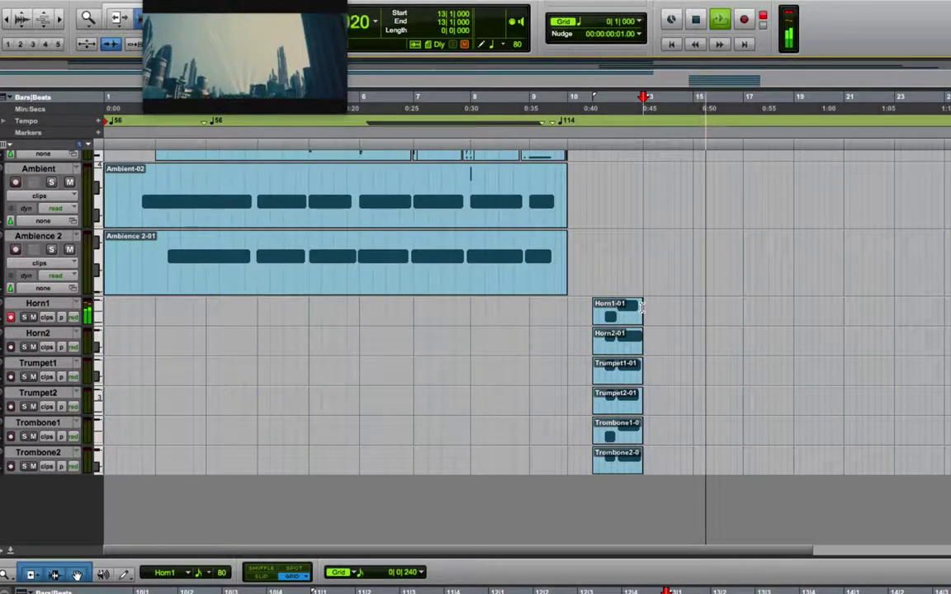
key("space")
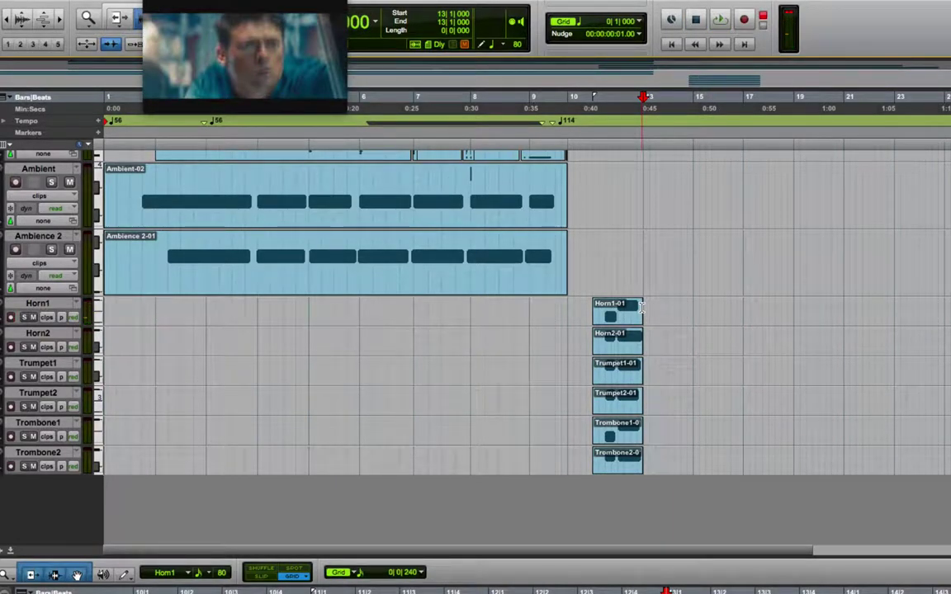
Loop-record Horn1 and Trombone1 from 13|1|000 to 16|1|000, moving the record-arm to Trombone2 before stopping.
left_click_drag(641, 308, 717, 316)
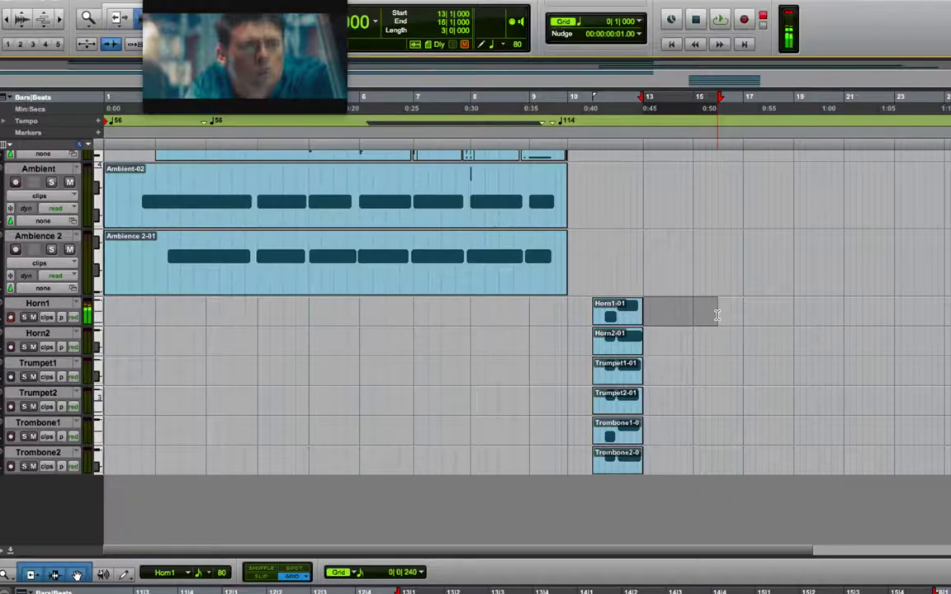
key("super+space")
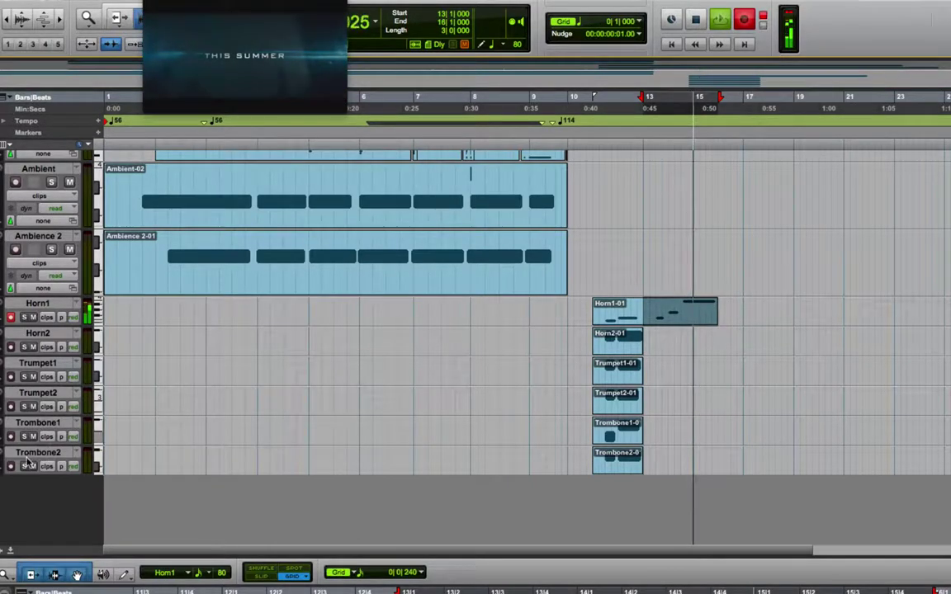
left_click(11, 436)
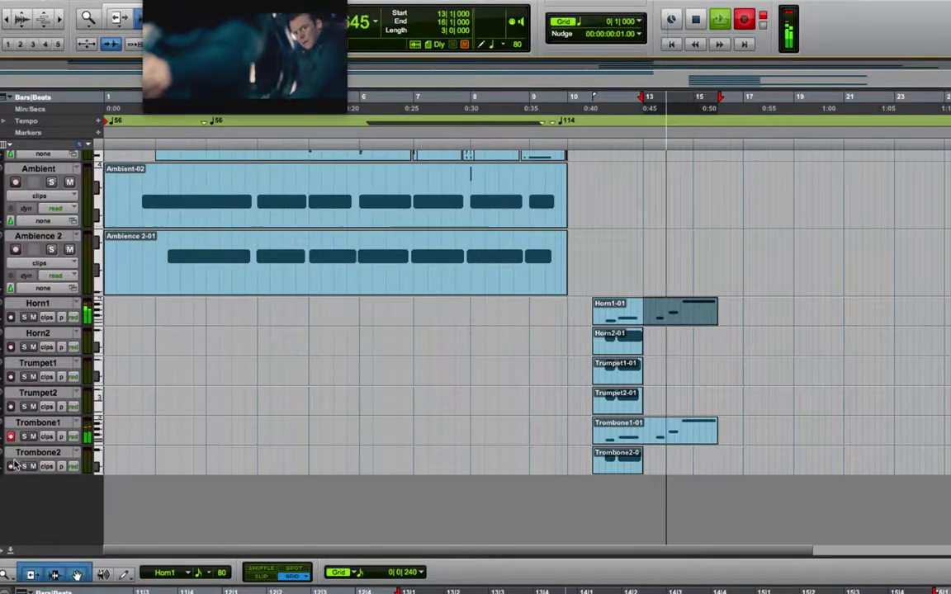
left_click(12, 468)
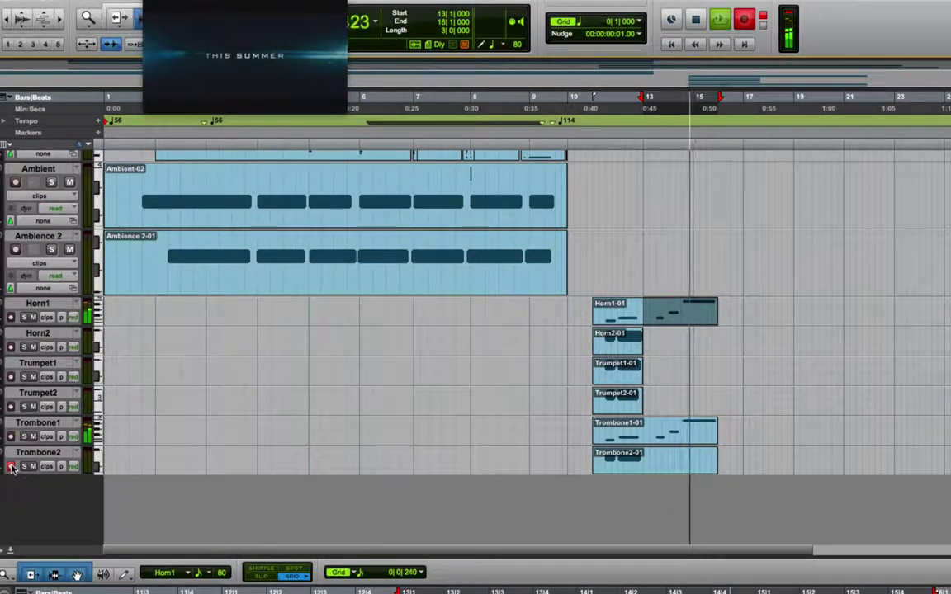
key("space")
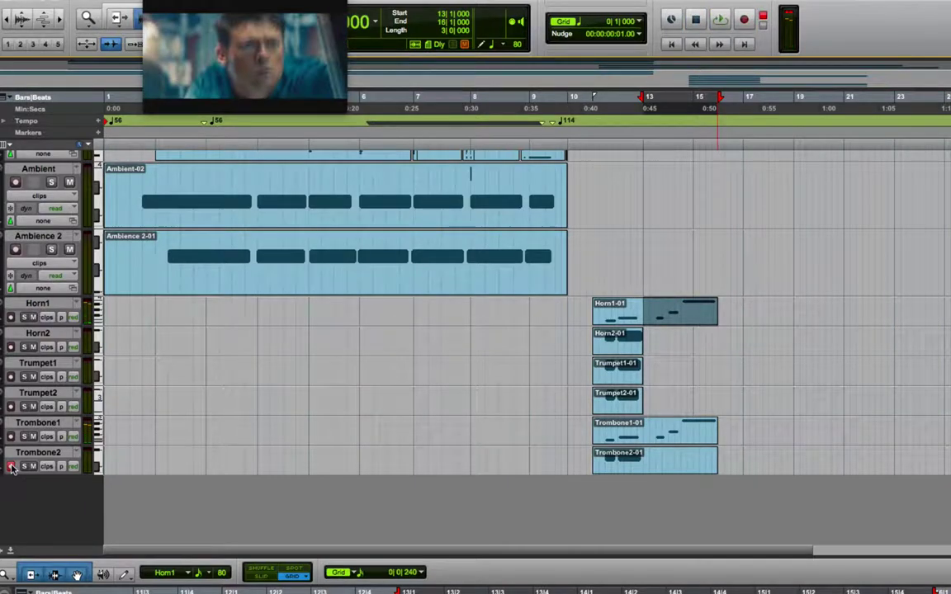
Audition the brass from 13|1|000 and repeatedly from 11|1|000, and record-arm Horn2.
key("space")
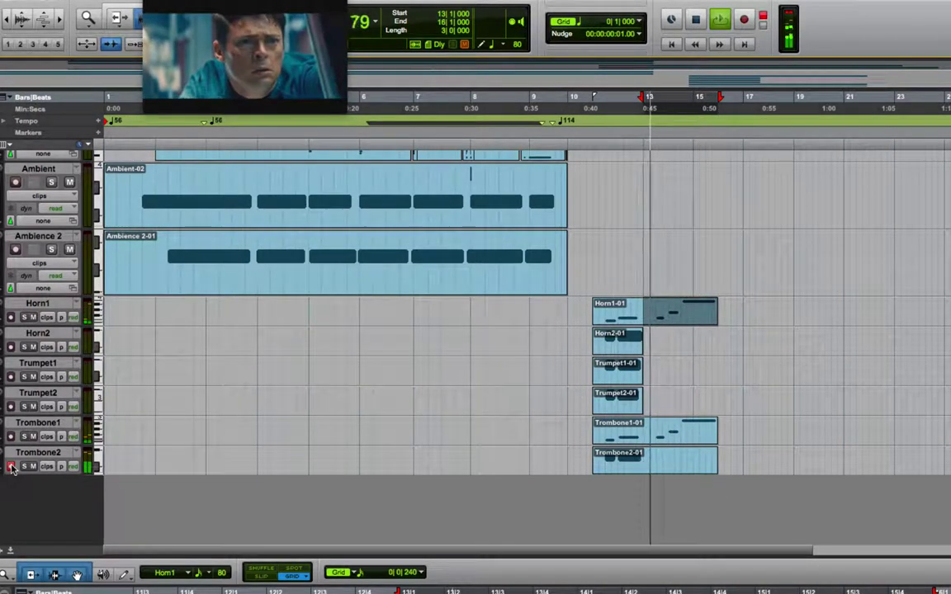
key("space")
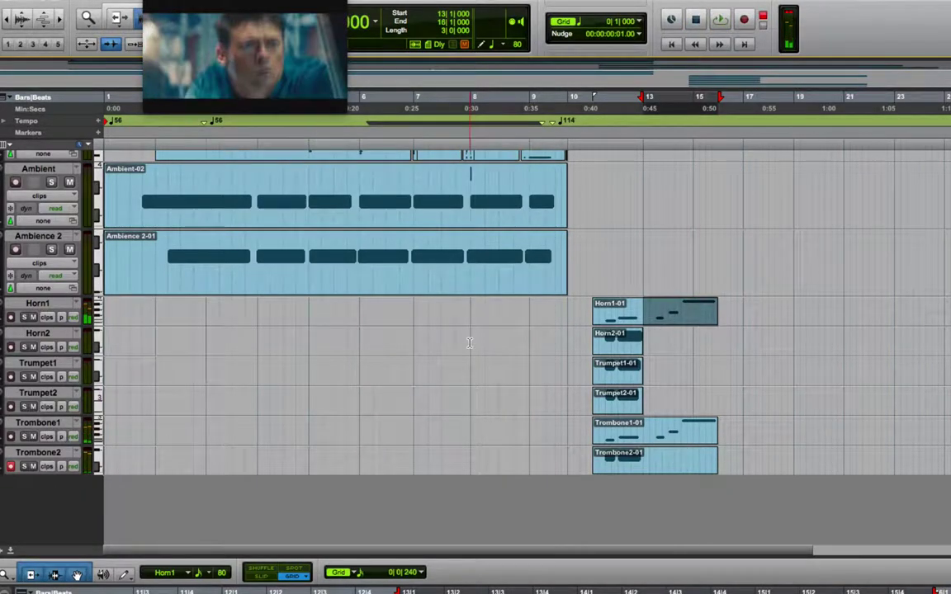
left_click(591, 347)
key("space")
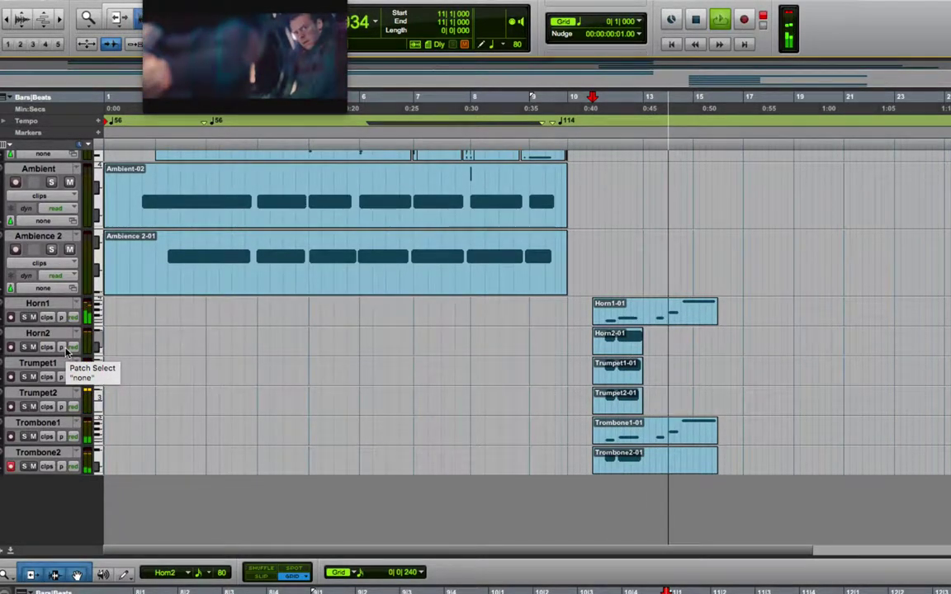
key("space")
key("space")
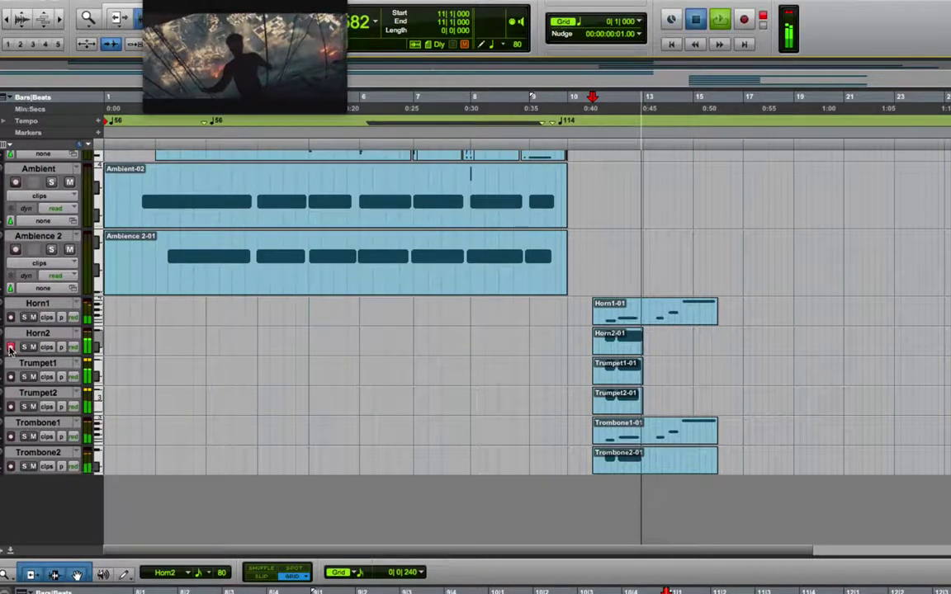
key("space")
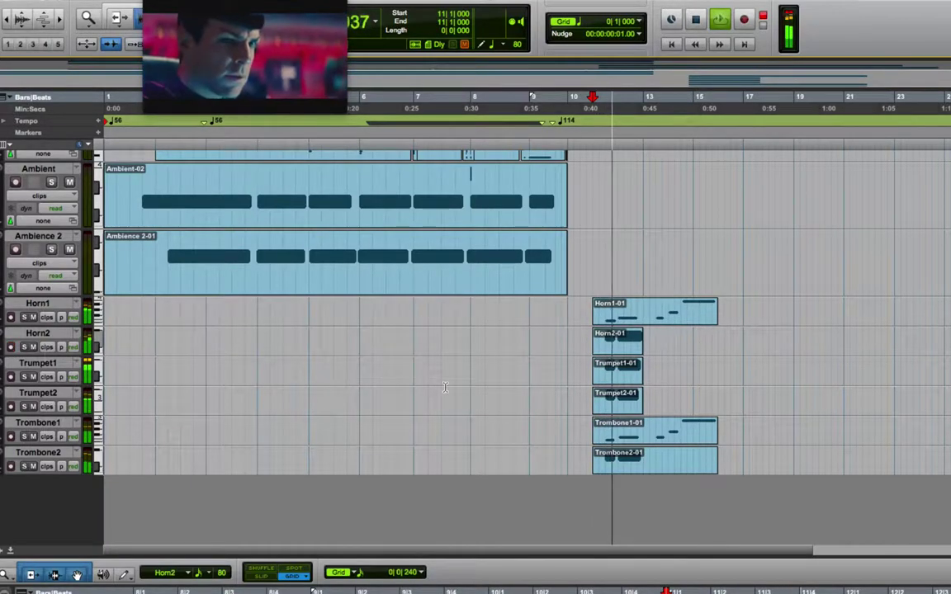
Loop-record the Horn2 part from 13|1|000 to 16|1|000, discarding the first take and recording it again.
left_click_drag(644, 339, 717, 345)
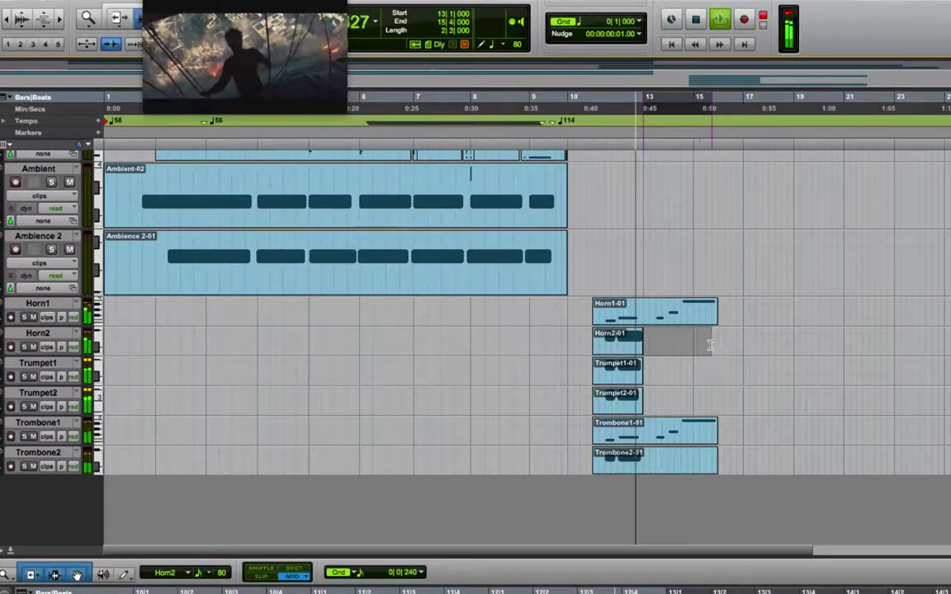
key("super+space")
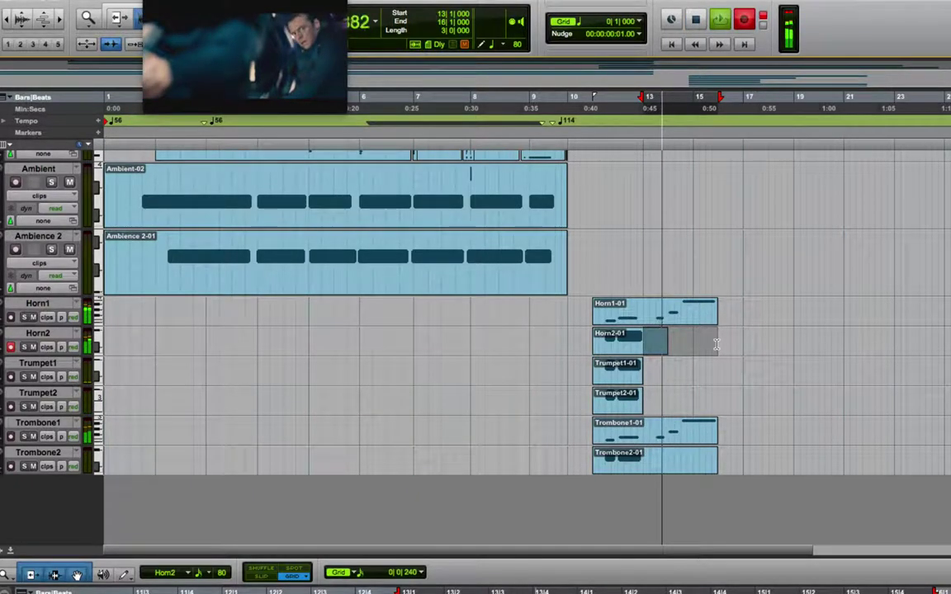
key("super+period")
key("super+space")
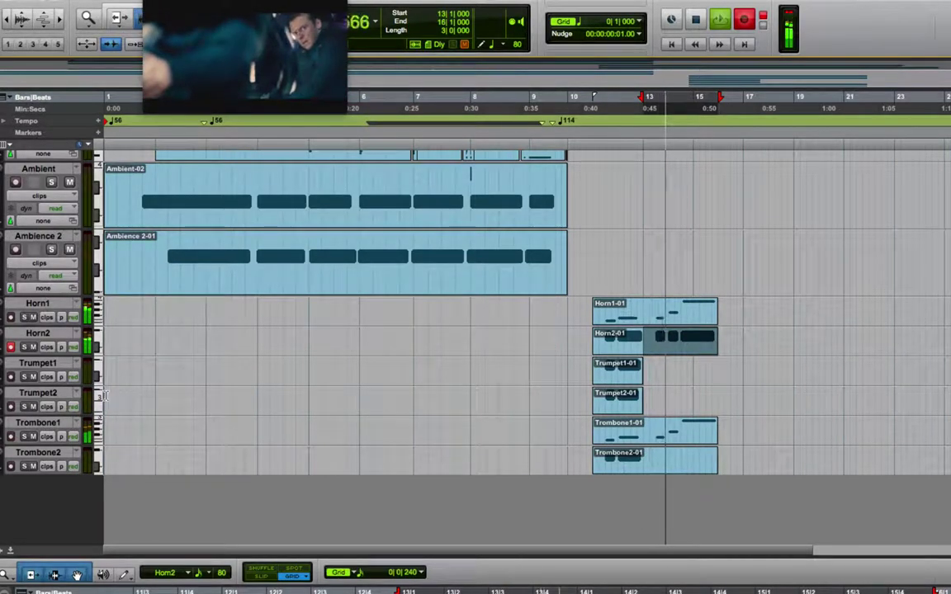
Record-arm Trumpet1 and loop-record its part from 13|1|000 to 16|1|000, discarding and redoing the unwanted takes.
left_click(11, 376)
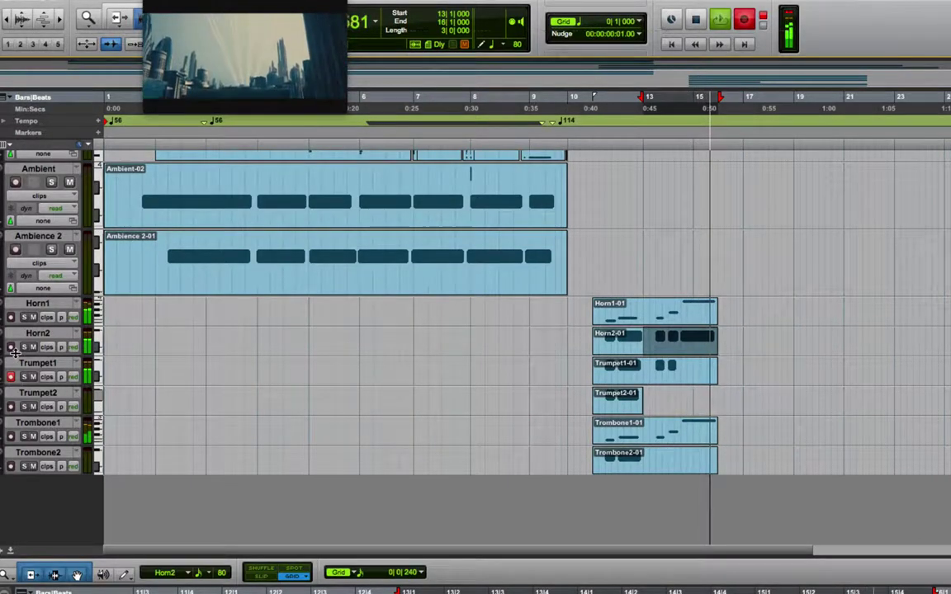
key("super+z")
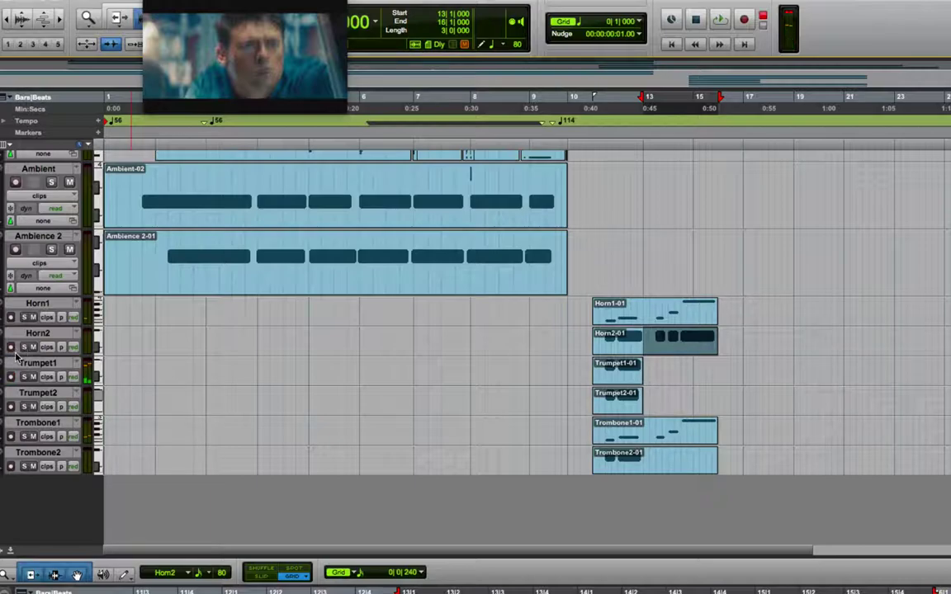
key("super+space")
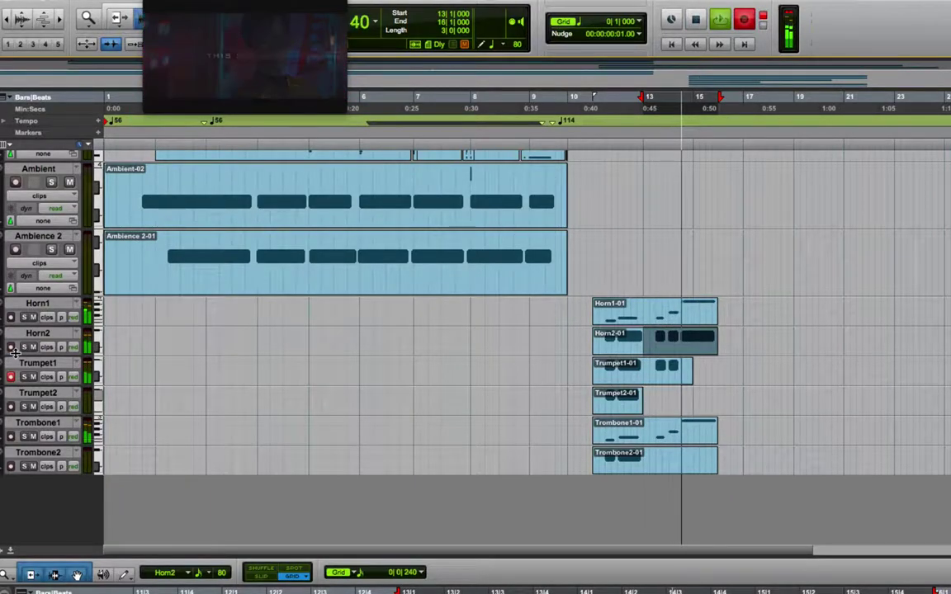
key("super+period")
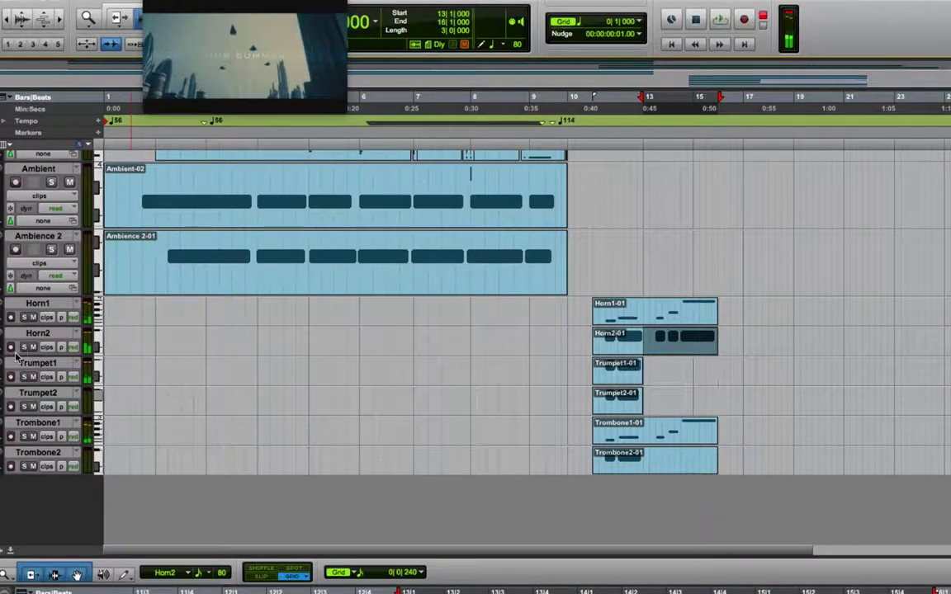
key("super+space")
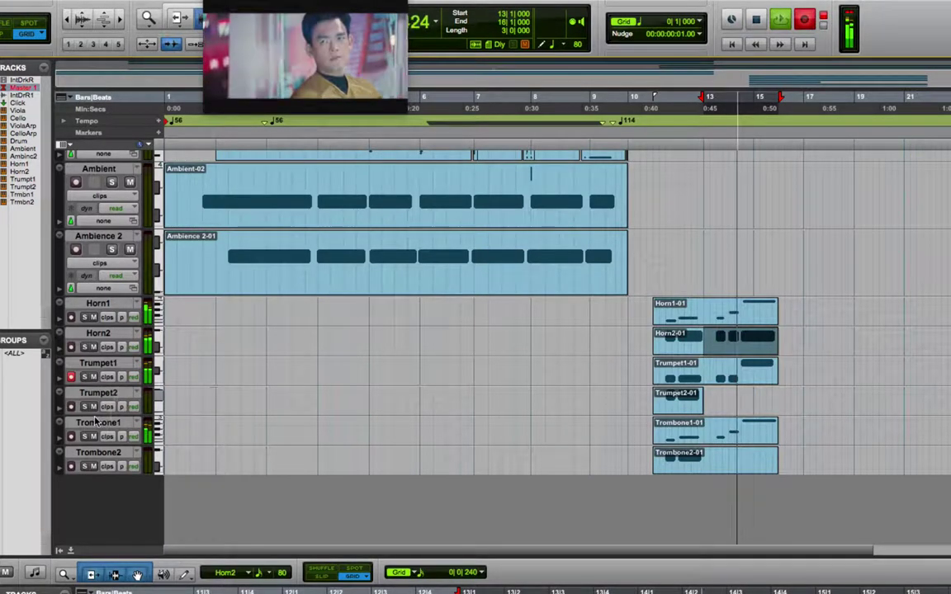
Record-arm Trumpet2 and replay the section from 13|1|000 to 16|1|000 to rehearse its part.
left_click(72, 407)
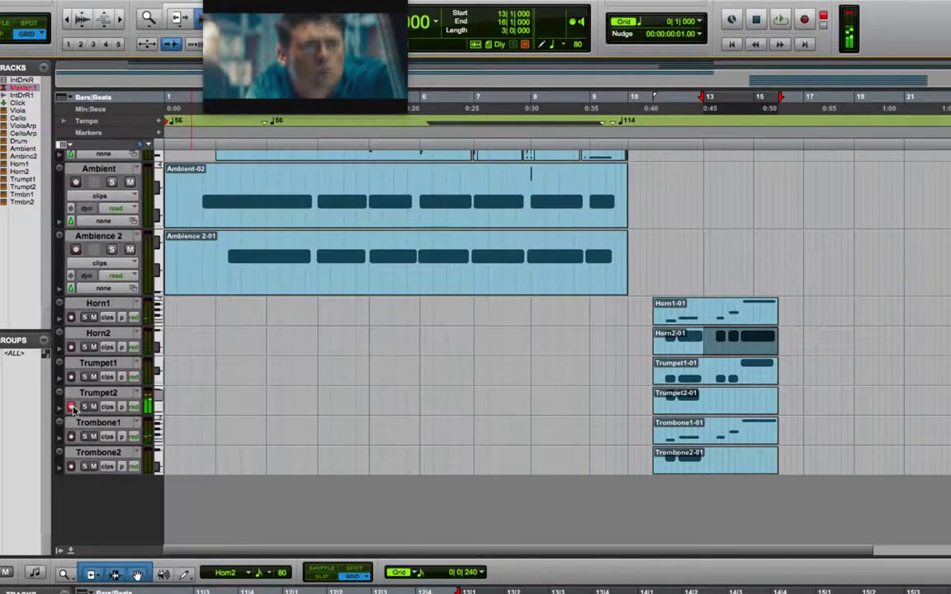
key("space")
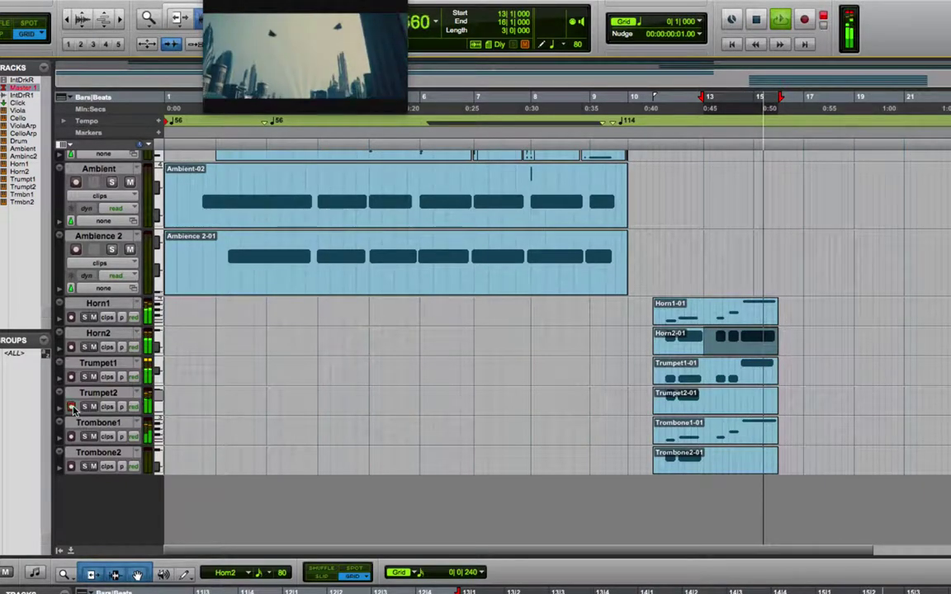
key("space")
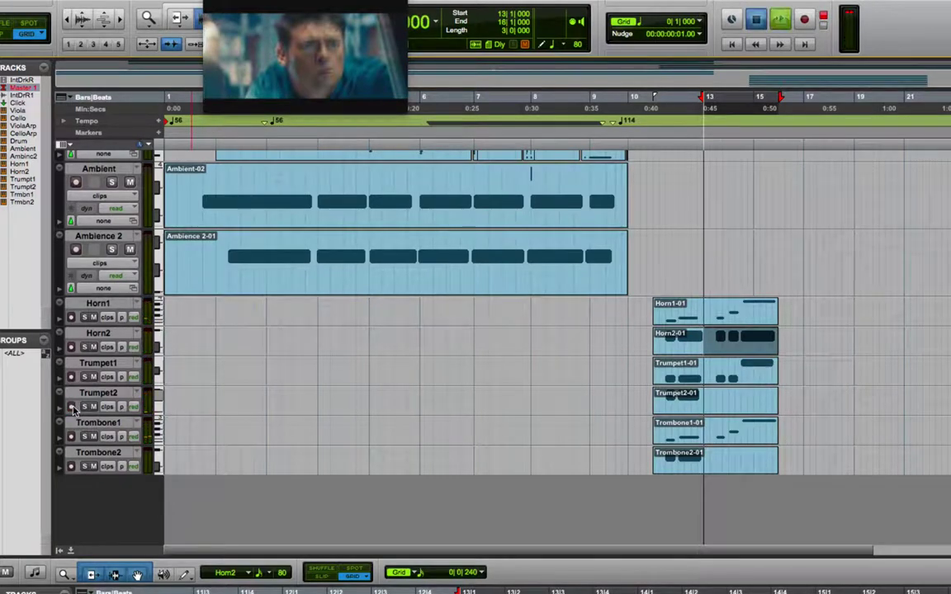
key("space")
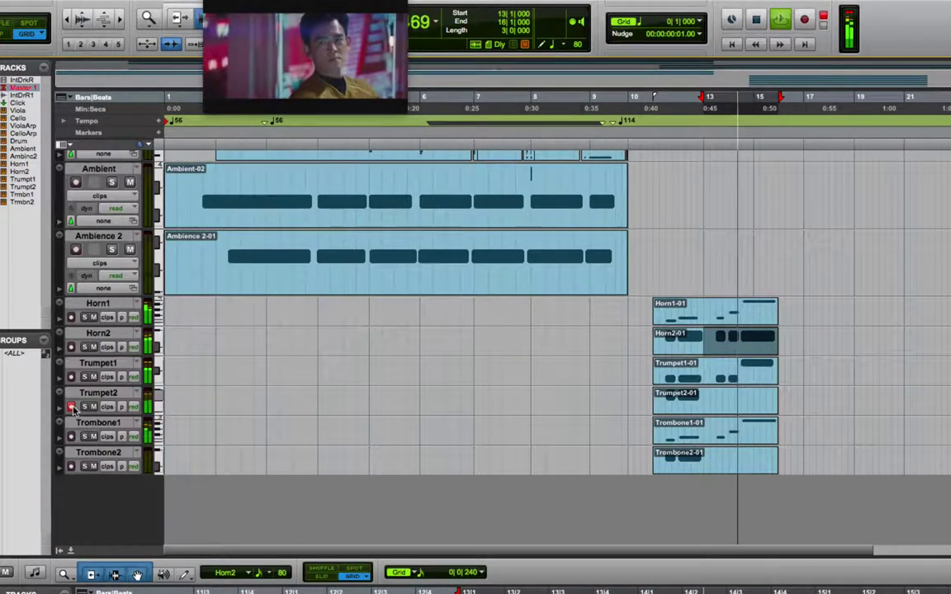
key("space")
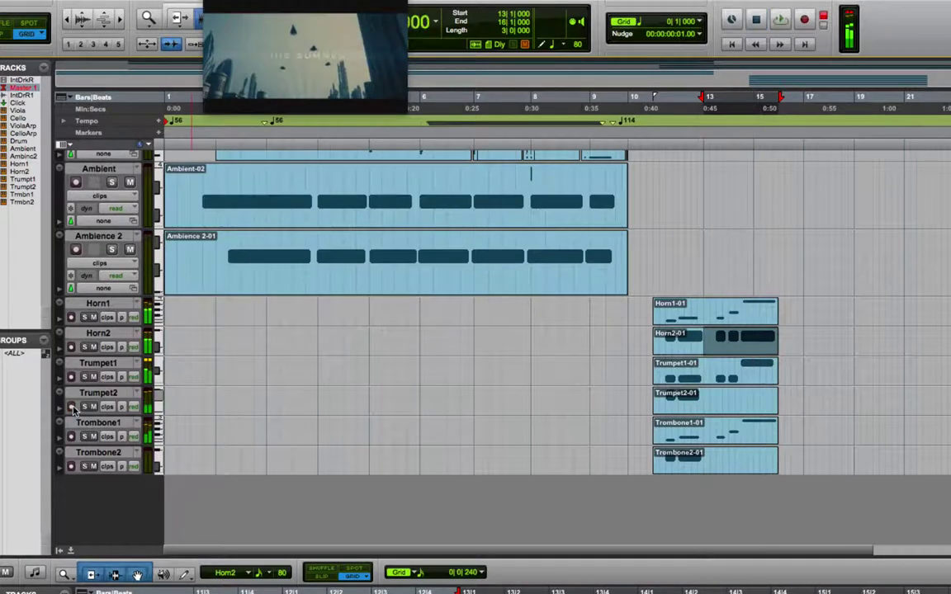
Loop-record the Trumpet2 part and the Trombone2 part from 13|1|000 to 16|1|000.
key("space")
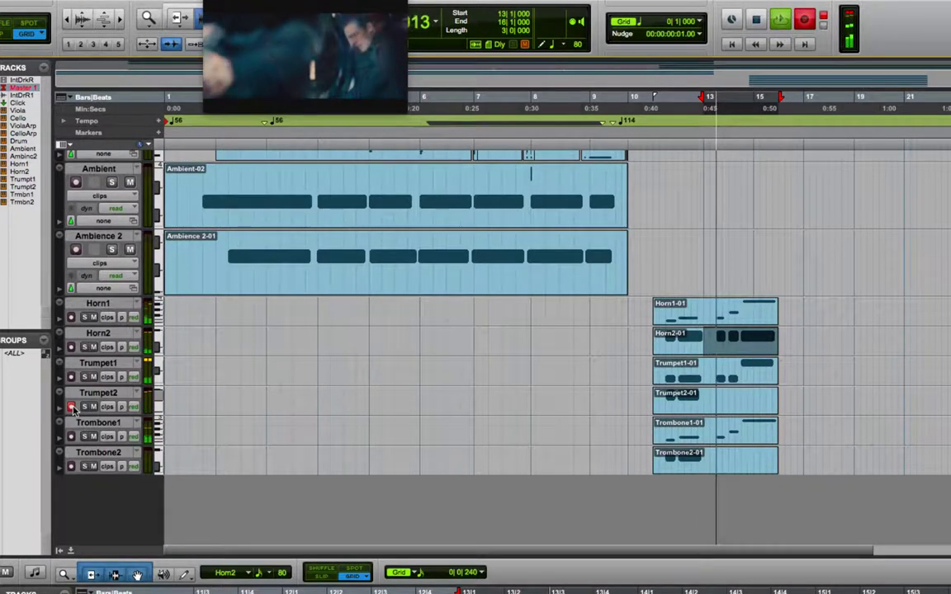
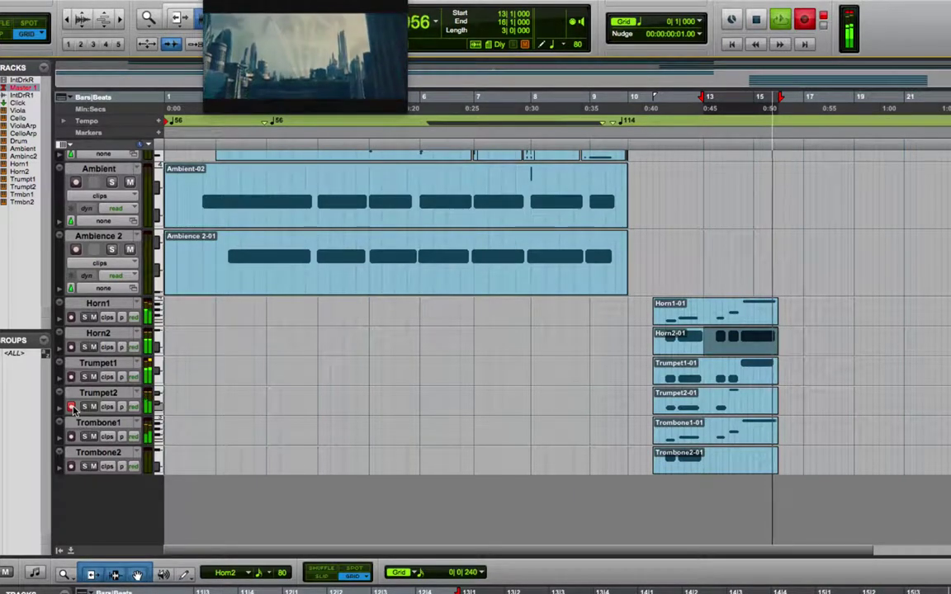
left_click(71, 467)
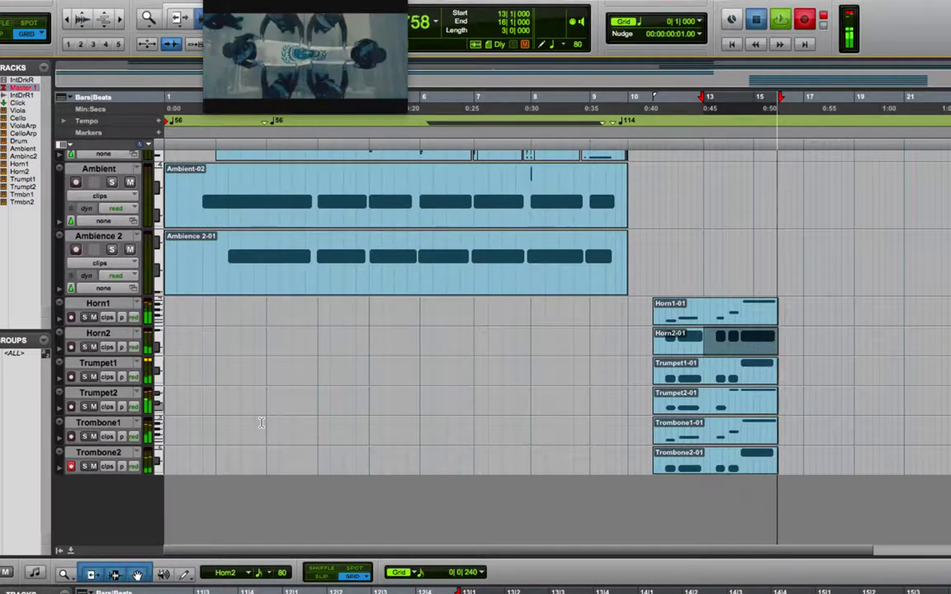
key("space")
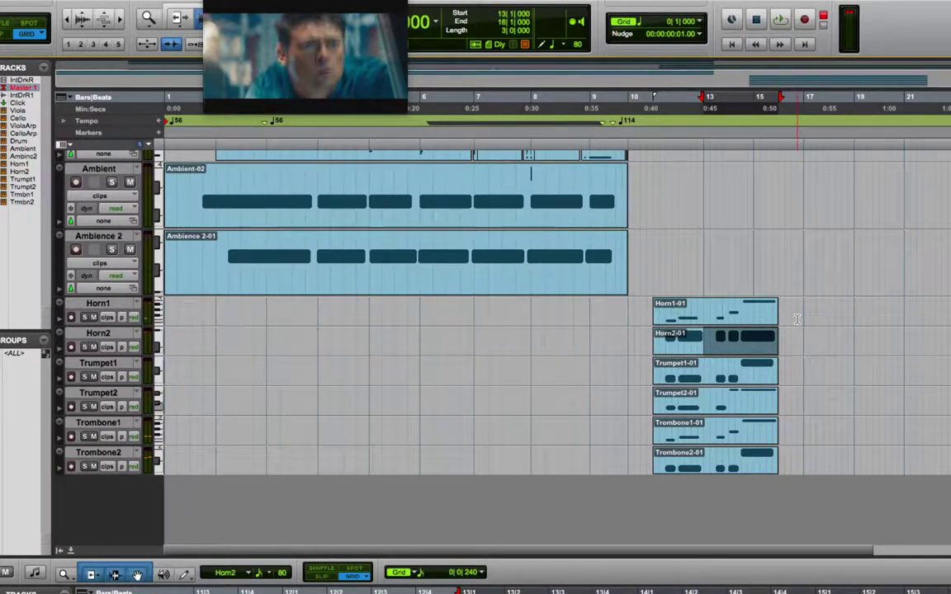
Move the video window off the main counter and check the picture at positions between 16|2|000 and 17|1|000.
left_click(805, 314)
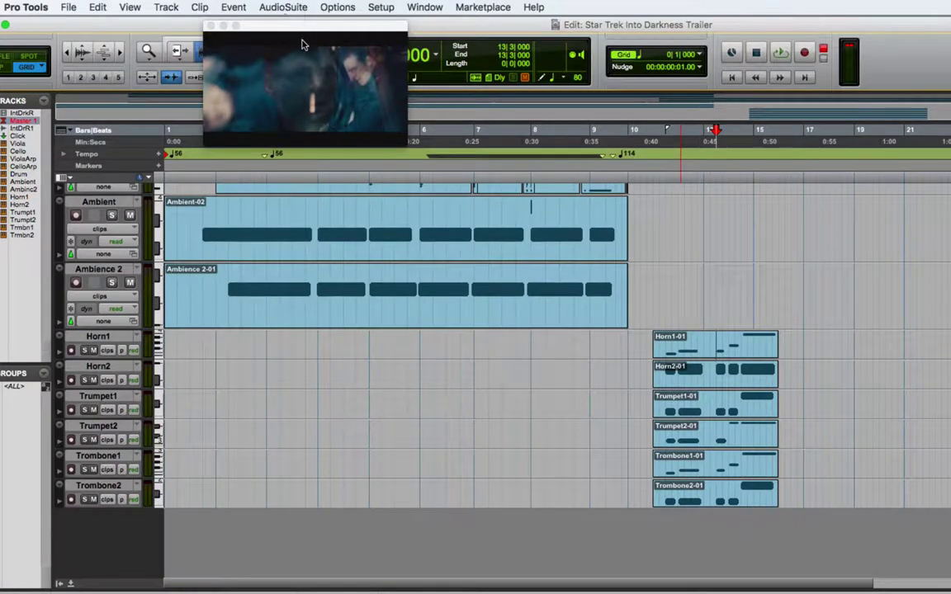
left_click_drag(312, 0, 217, 29)
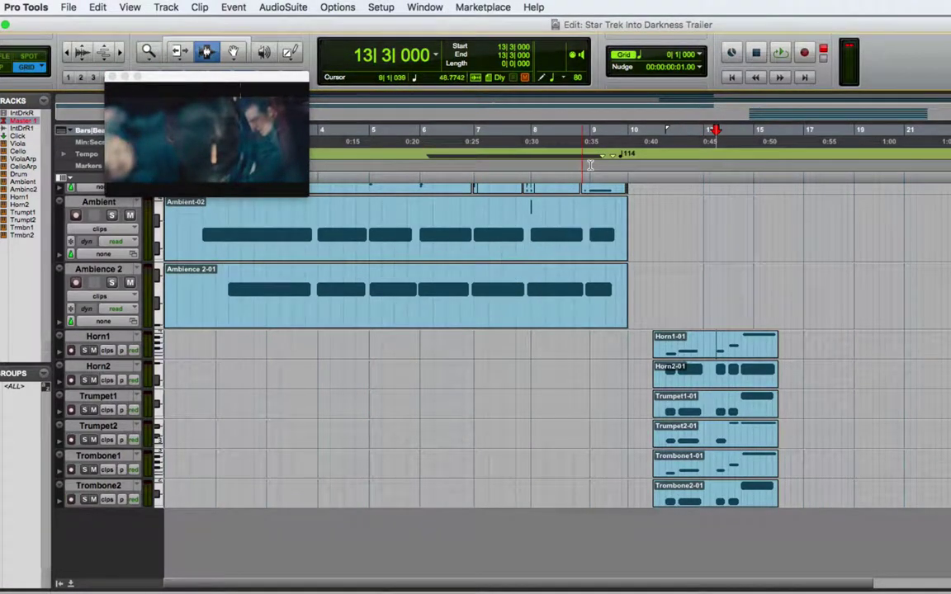
left_click(706, 338)
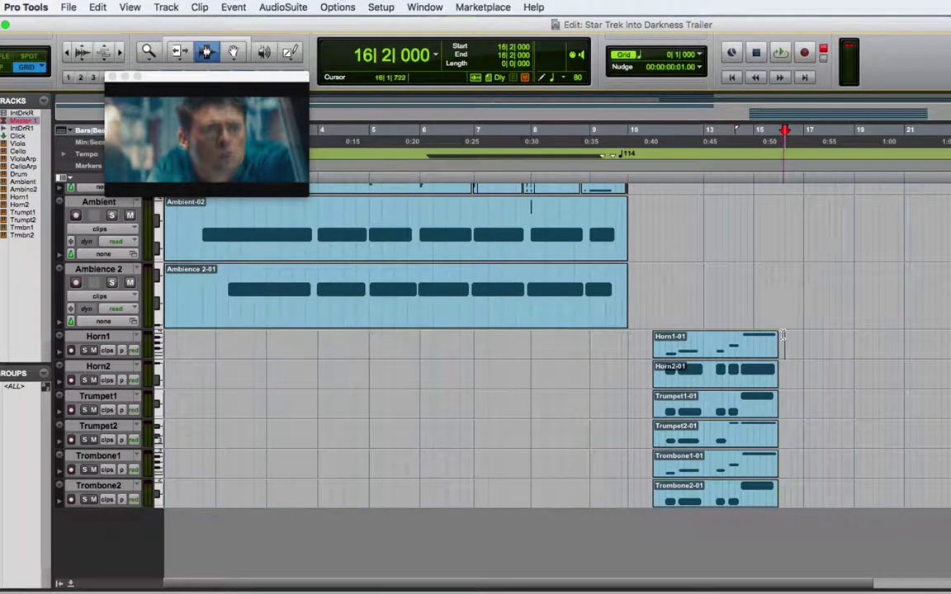
left_click(781, 337)
left_click(785, 342)
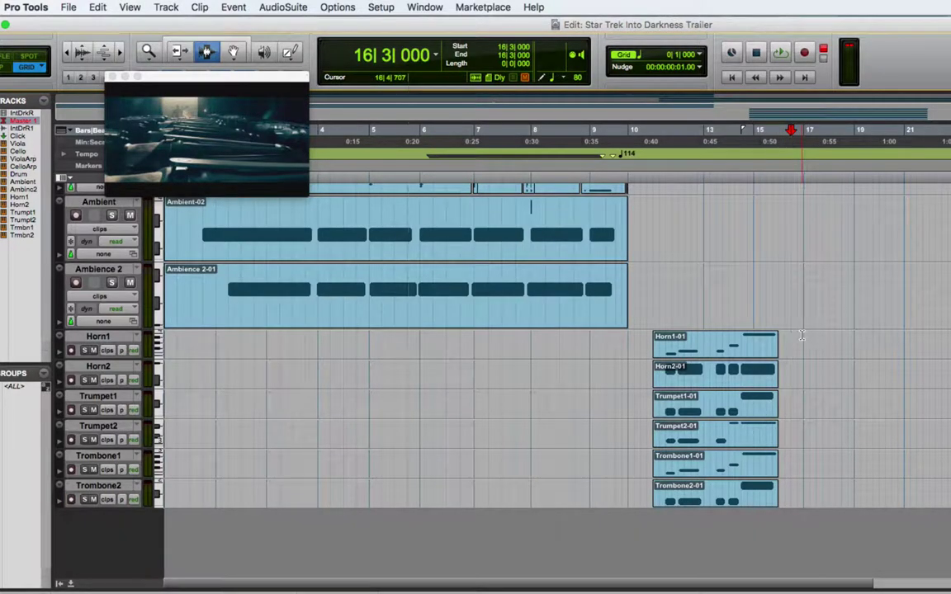
left_click(802, 337)
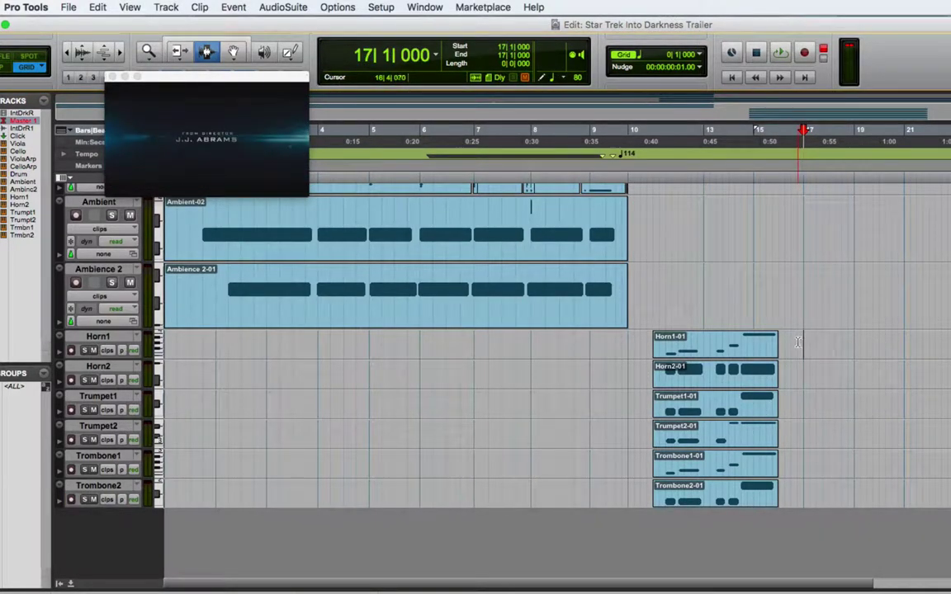
left_click(797, 344)
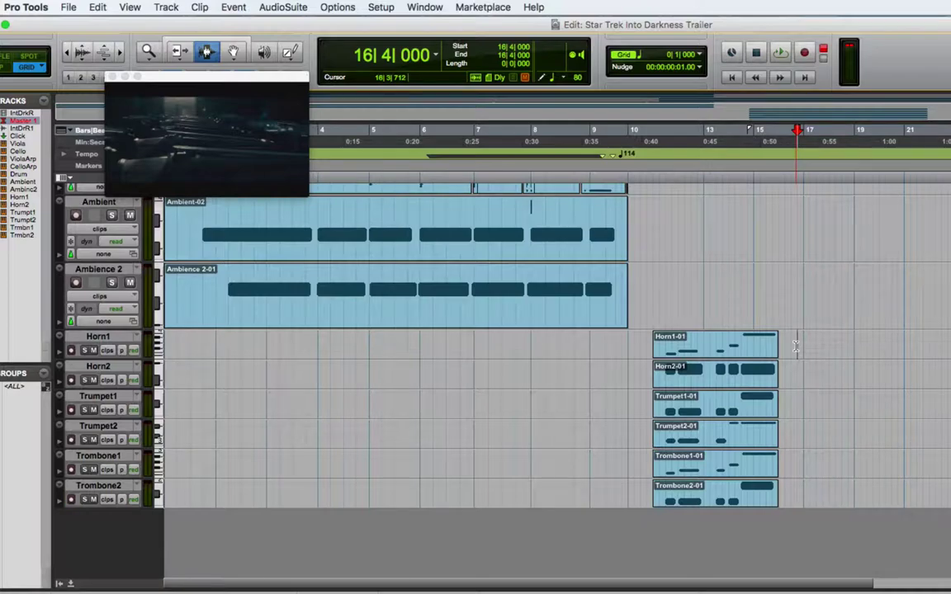
left_click(791, 347)
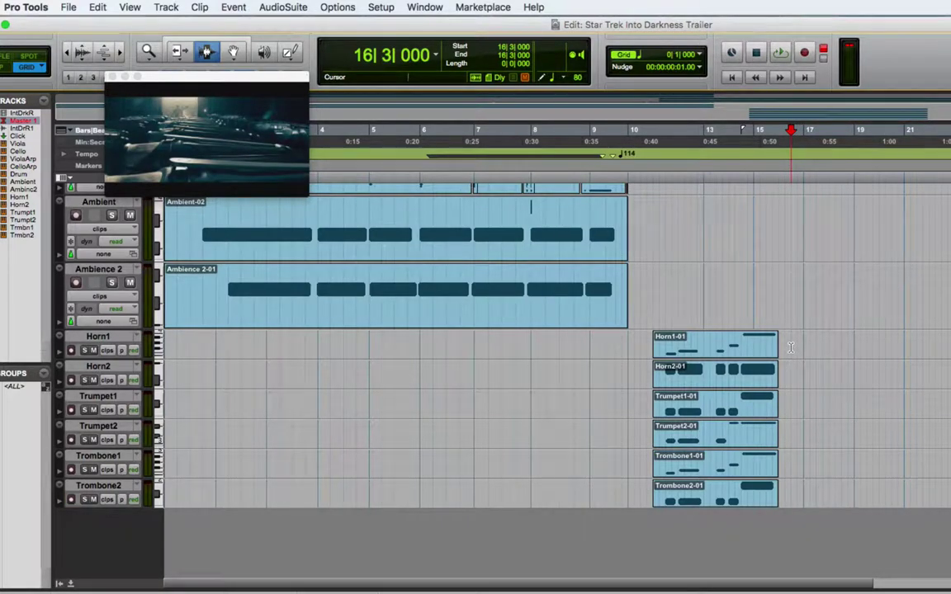
left_click(804, 345)
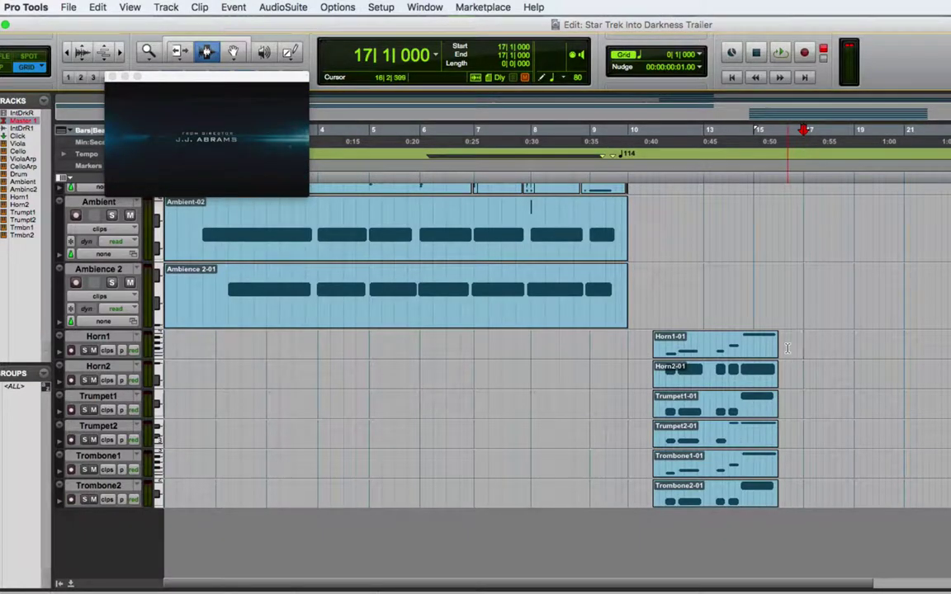
Play the picture from 16|3|000 to check the timing around the director title.
left_click(787, 348)
left_click(791, 347)
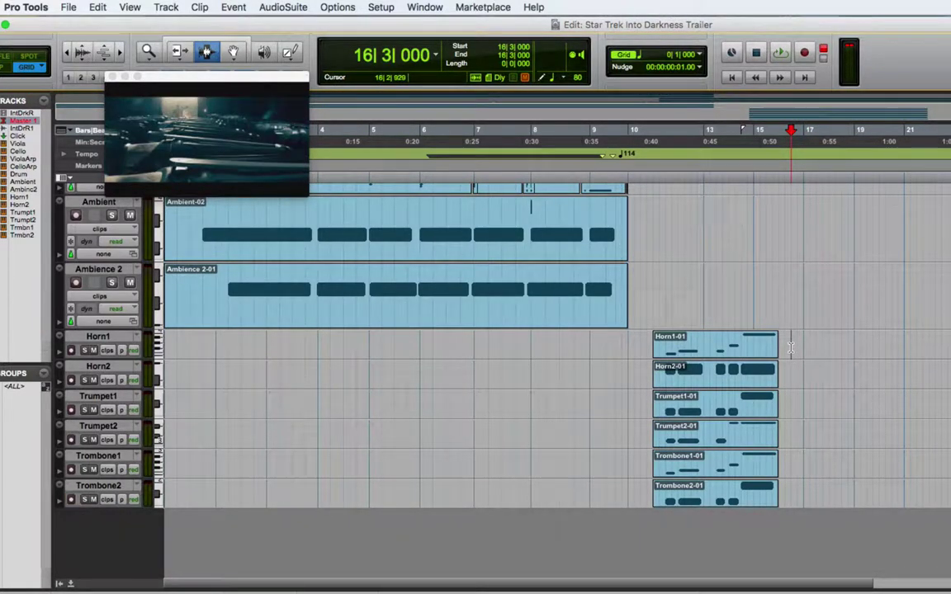
key("space")
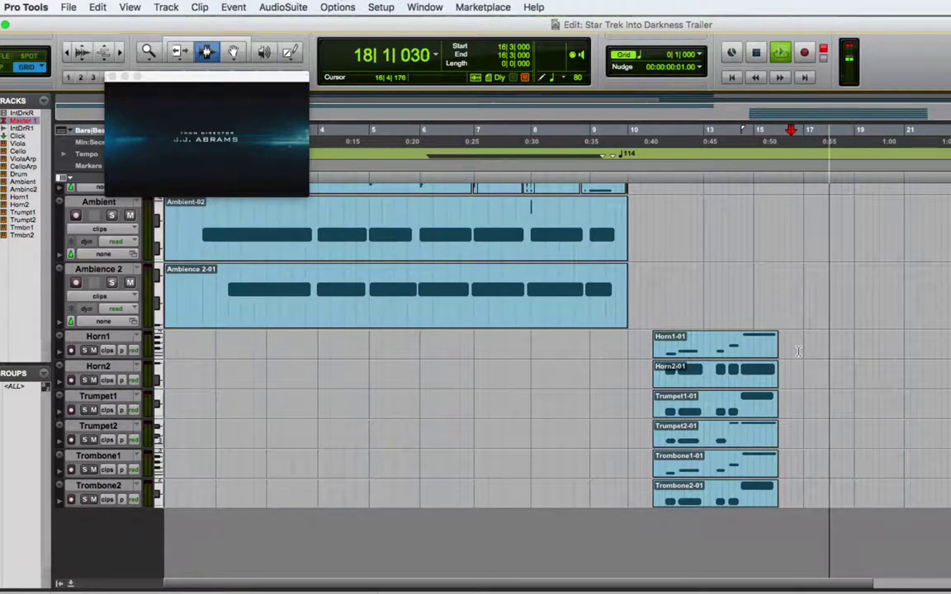
key("space")
Play the range from 17|1|000 to 21|1|000, and replay from 18|3|000, to look for the next picture cue.
left_click_drag(802, 345, 903, 369)
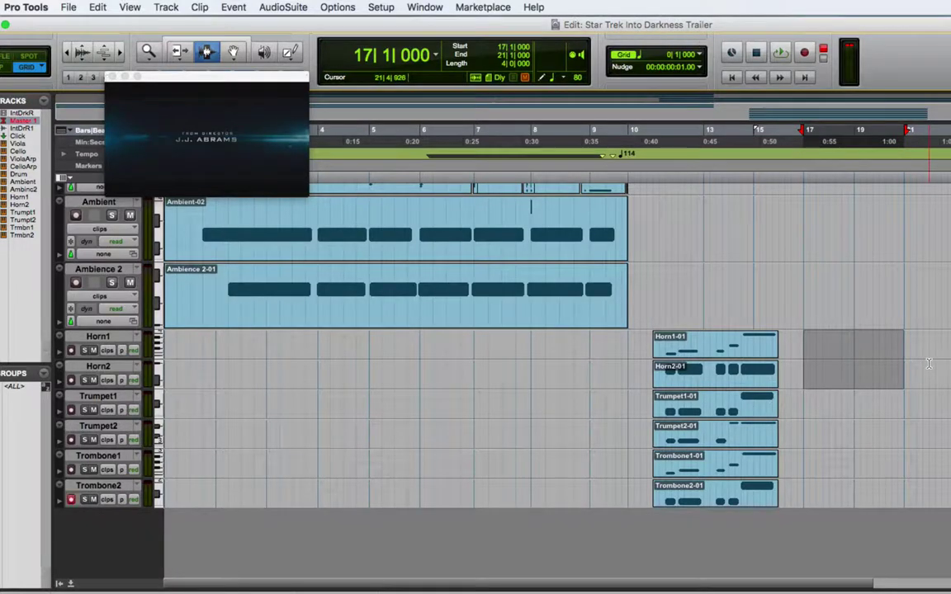
key("space")
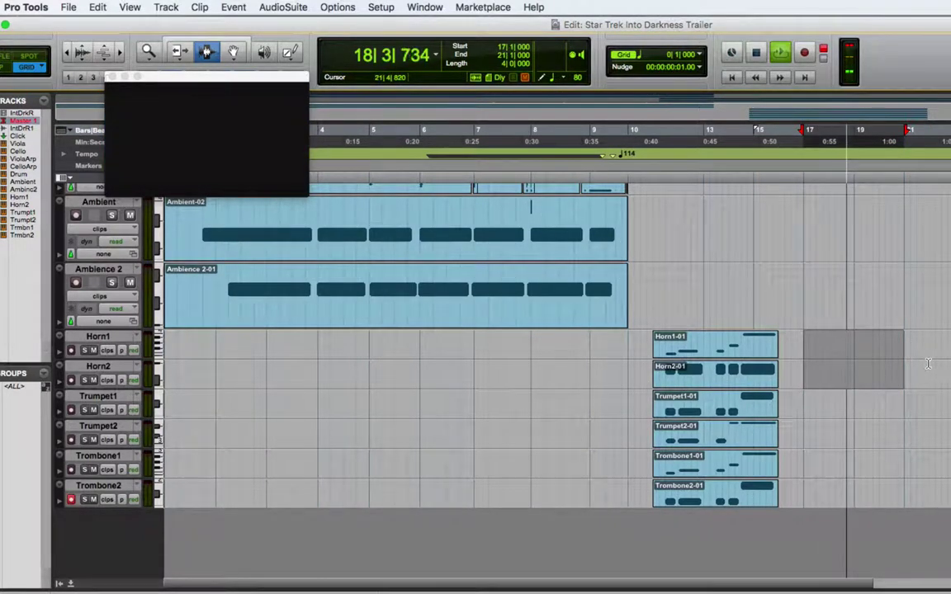
key("space")
left_click(843, 360)
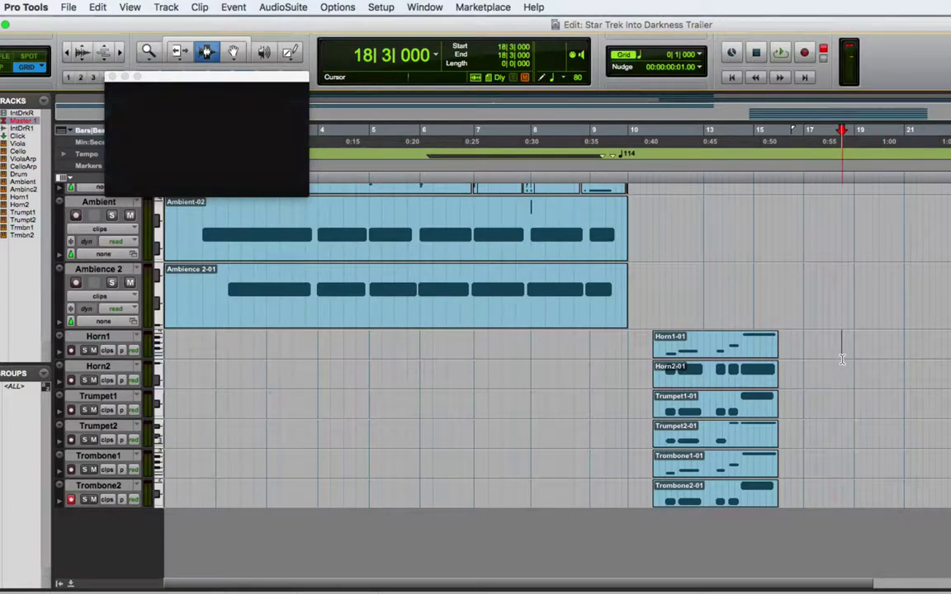
key("space")
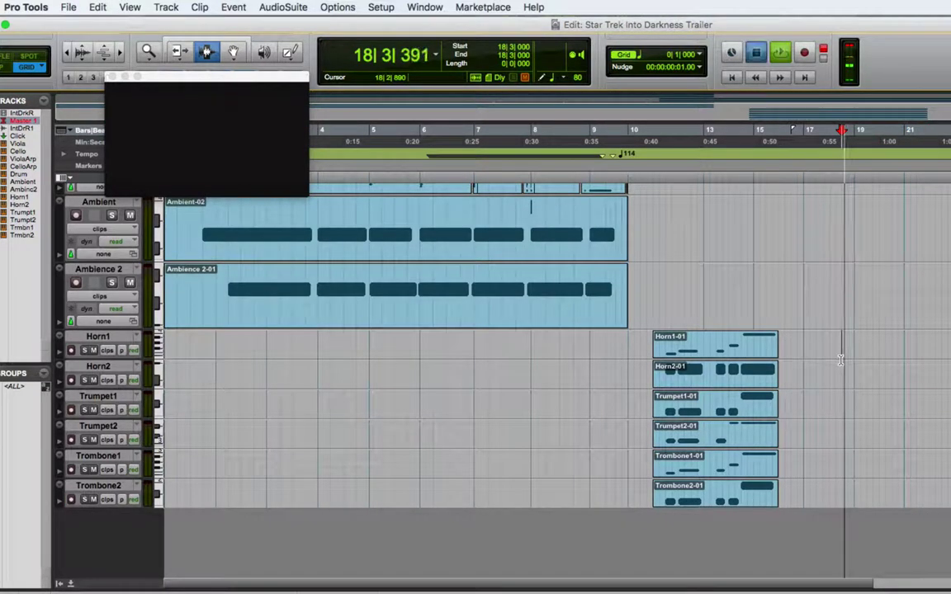
key("space")
key("space")
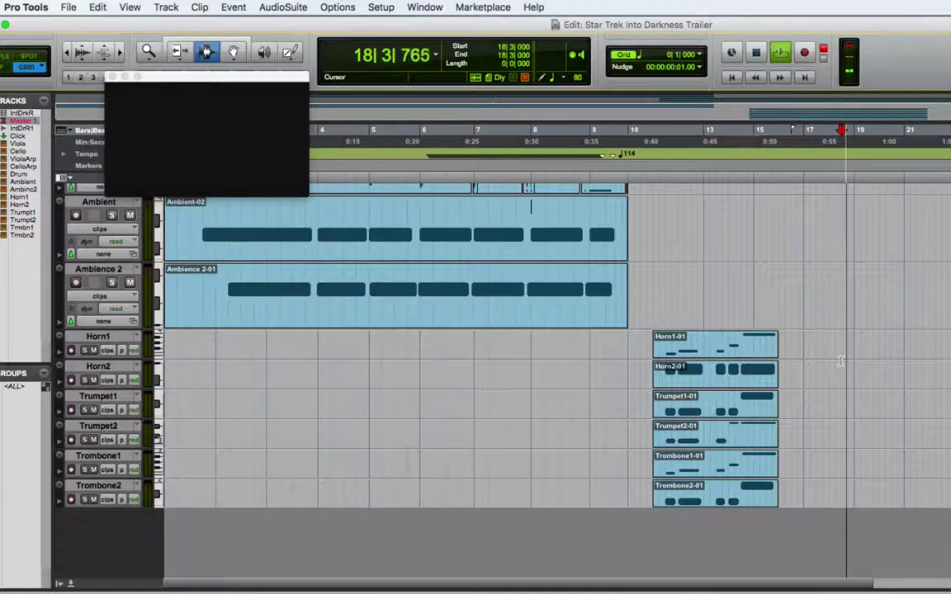
Select 17|1|000 to 18|3|000 on the horn tracks, record-arm Horn1 and try loop-recording its part.
left_click_drag(840, 360, 801, 376)
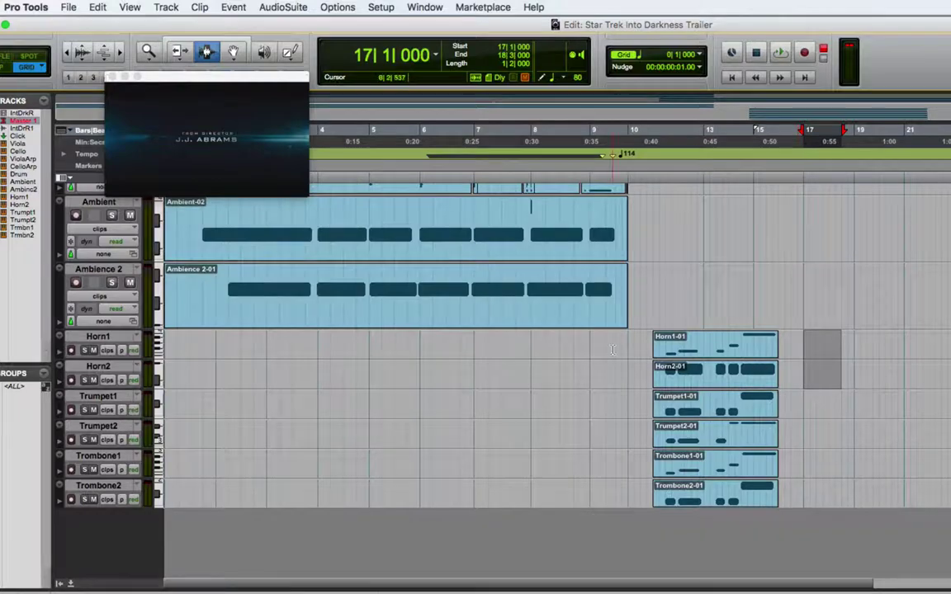
left_click(71, 350)
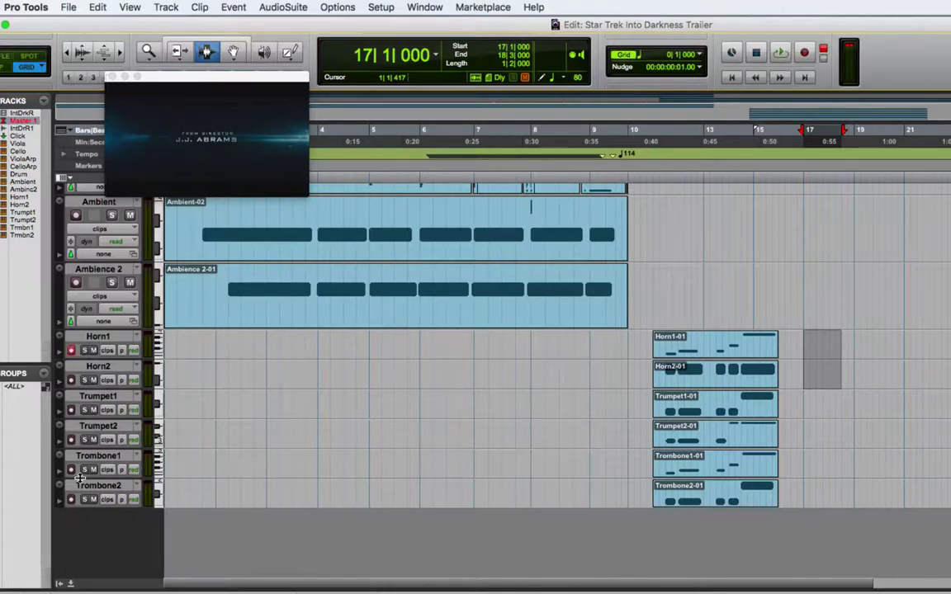
key("space")
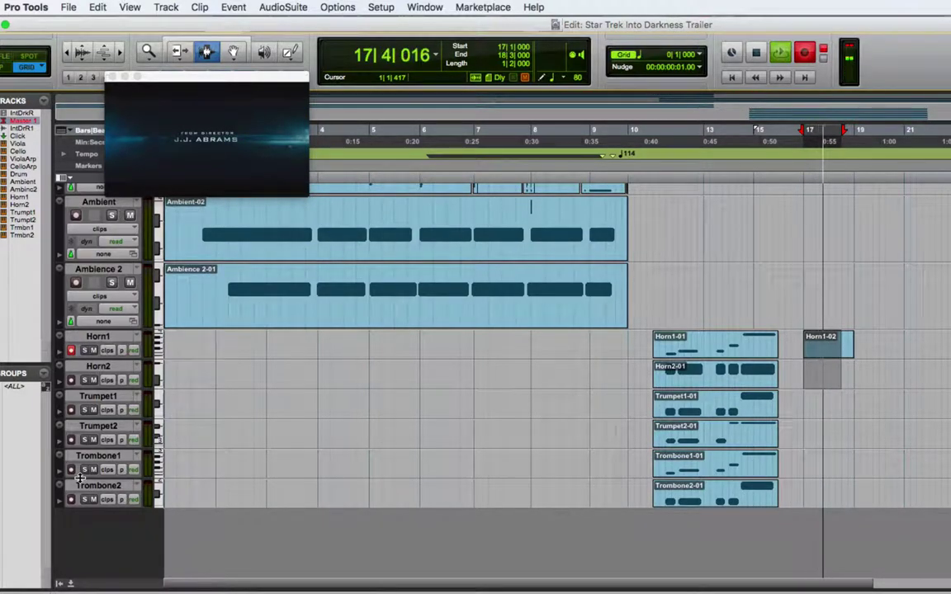
key("space")
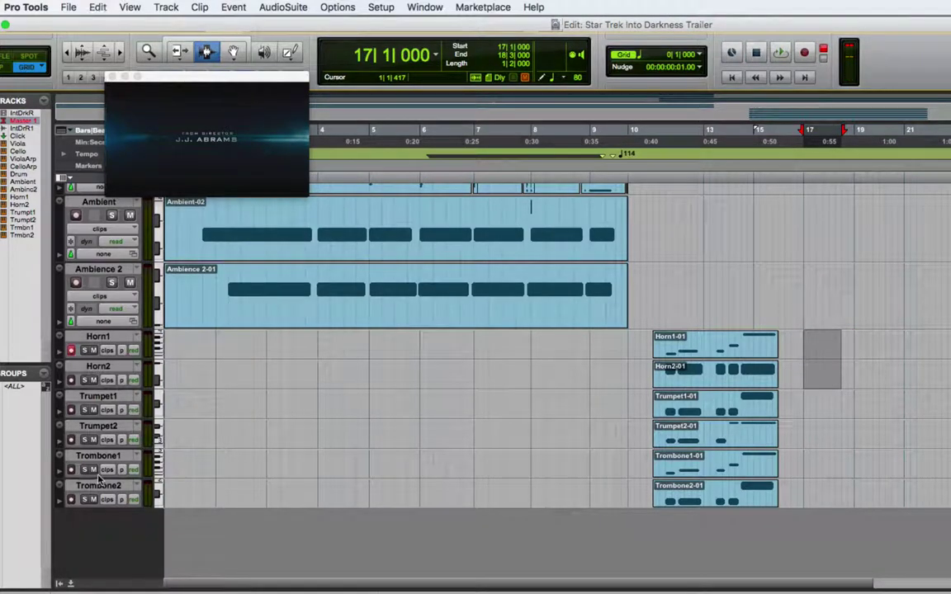
key("space")
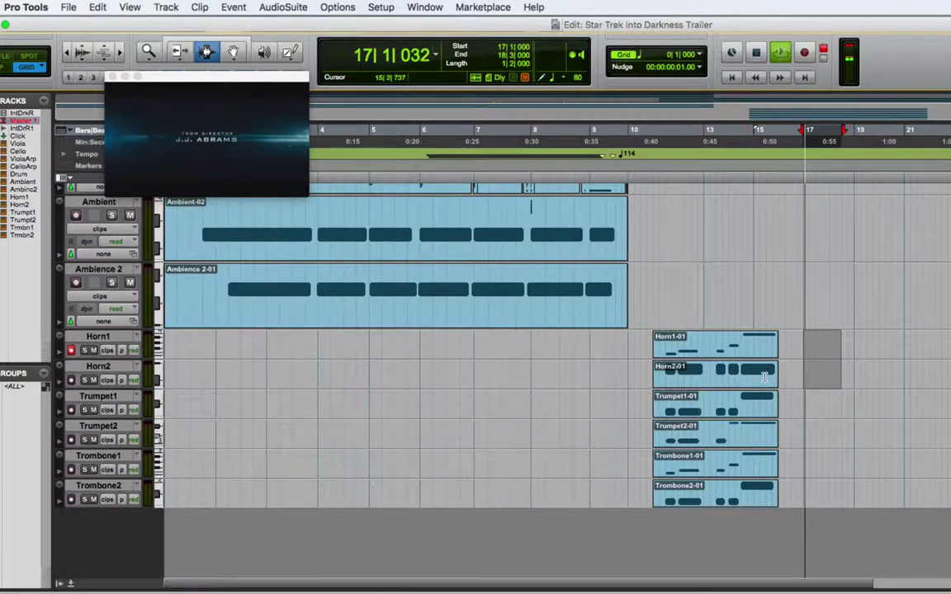
key("space")
key("space")
key("space")
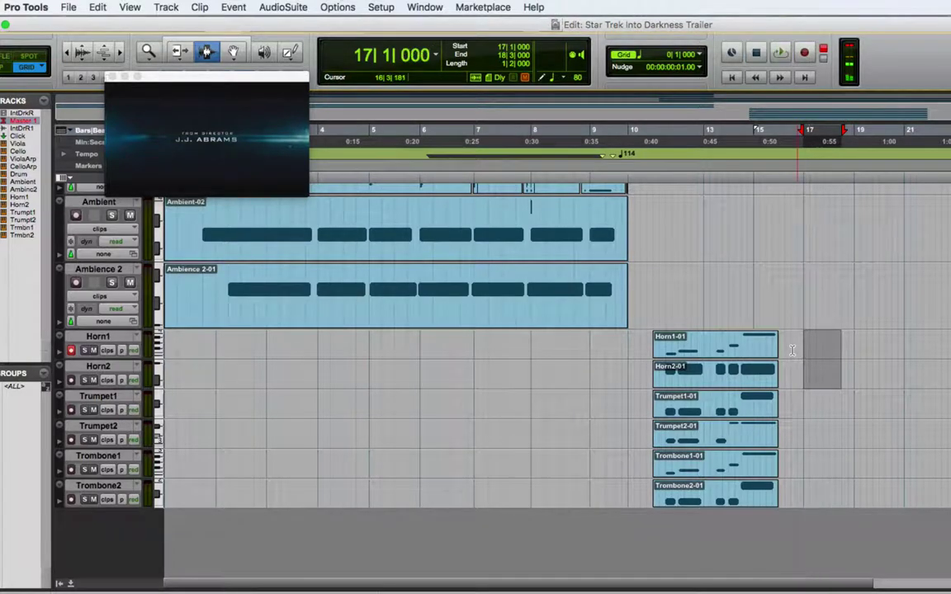
Select 16|3|000 to 18|3|000 on Horn1, play the section to rehearse the part, and save the session.
left_click(792, 351)
key("space")
left_click_drag(793, 351, 839, 350)
key("space")
key("space")
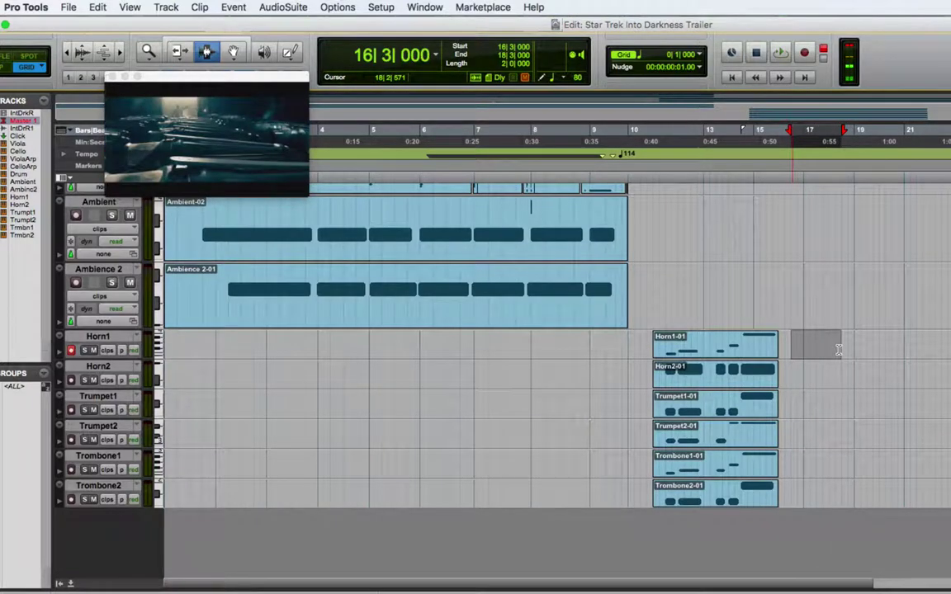
key("space")
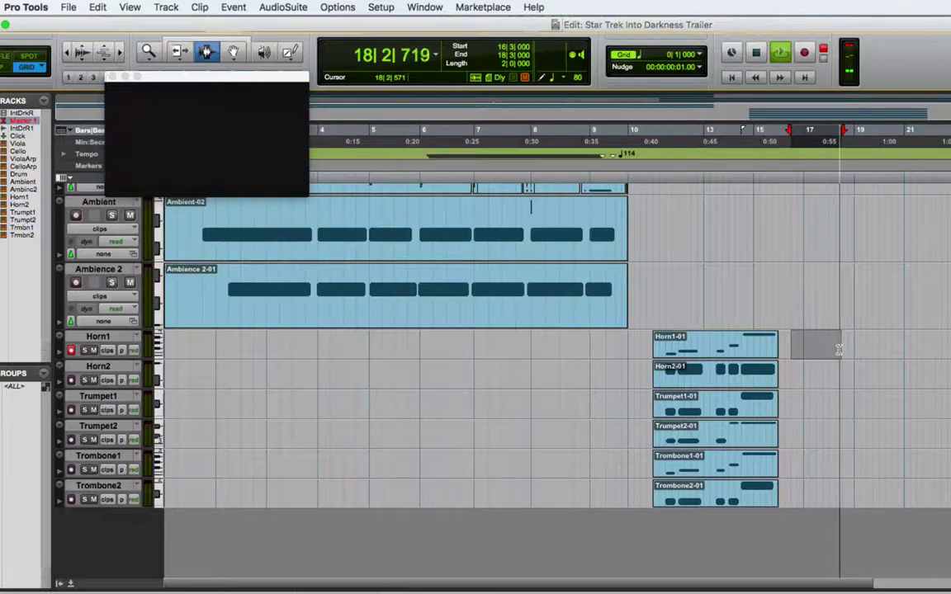
key("super+s")
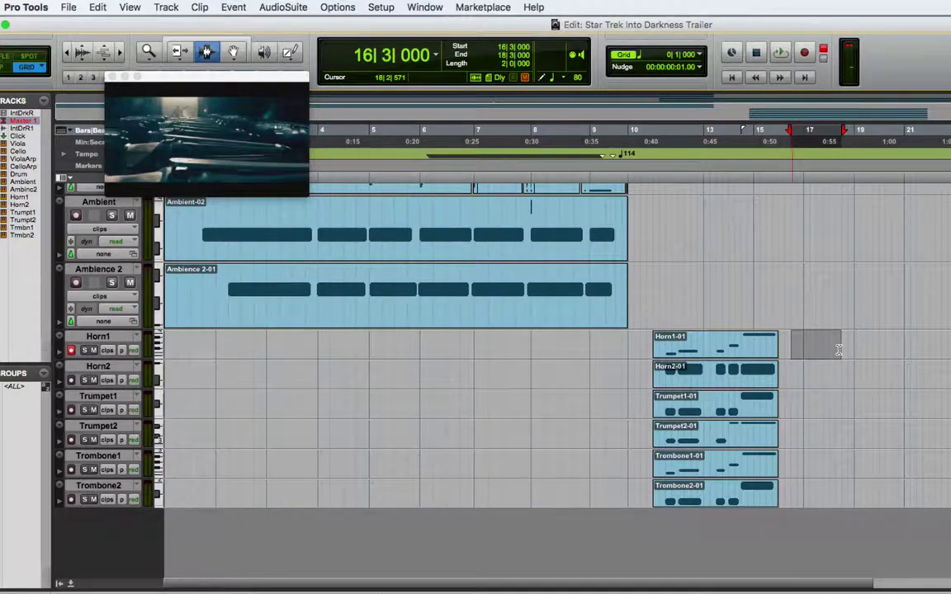
Loop-record the Horn1 part from 16|3|000 to 18|3|000, and record-arm Horn2 for its part.
key("space")
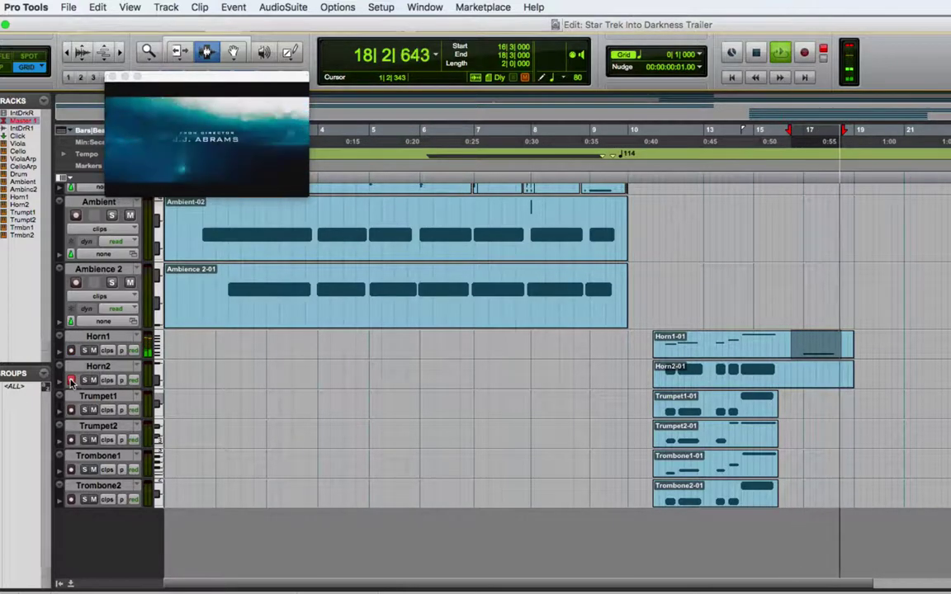
left_click(71, 380)
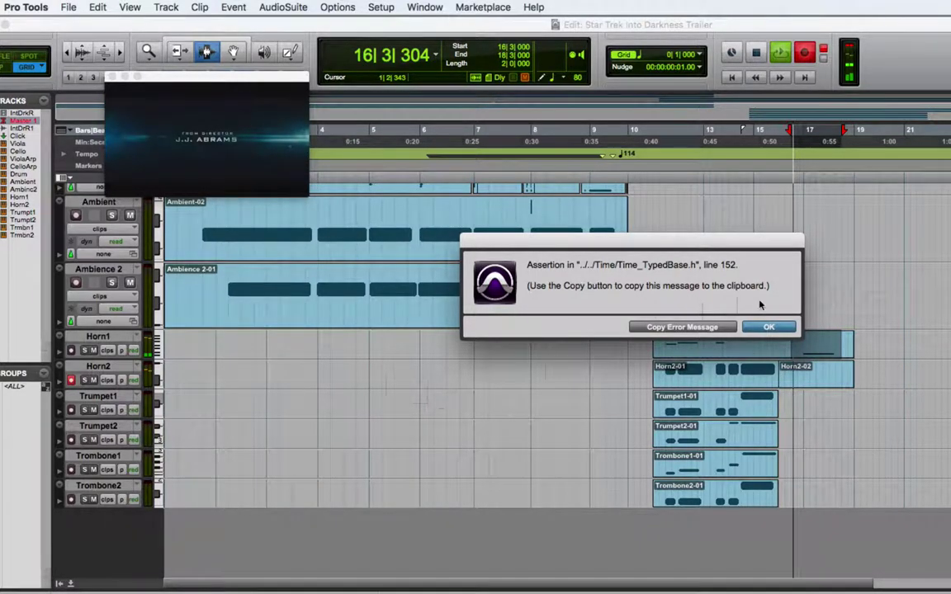
Dismiss the recurring assertion error during the Horn2 recording and try to save the session.
left_click(768, 327)
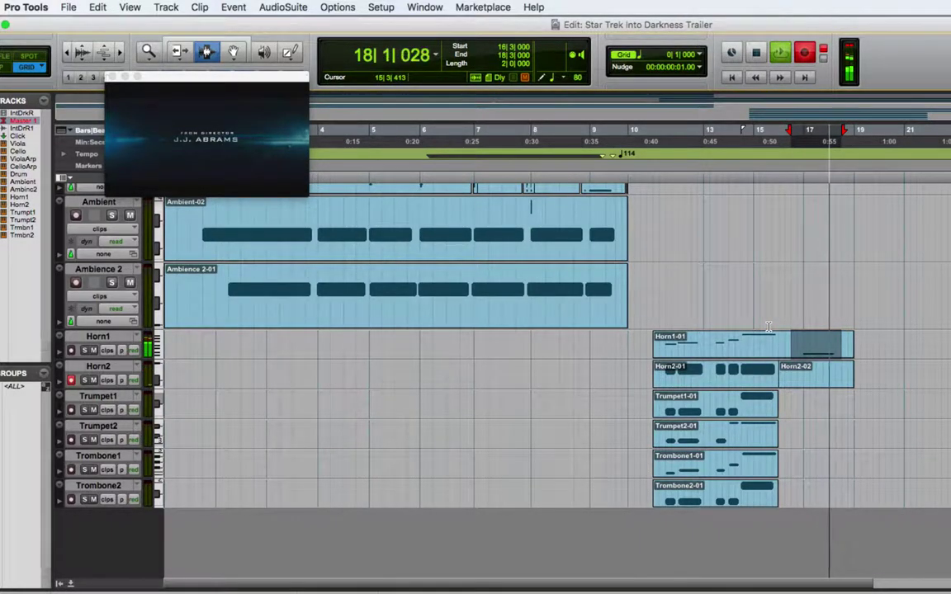
left_click(769, 327)
left_click(769, 328)
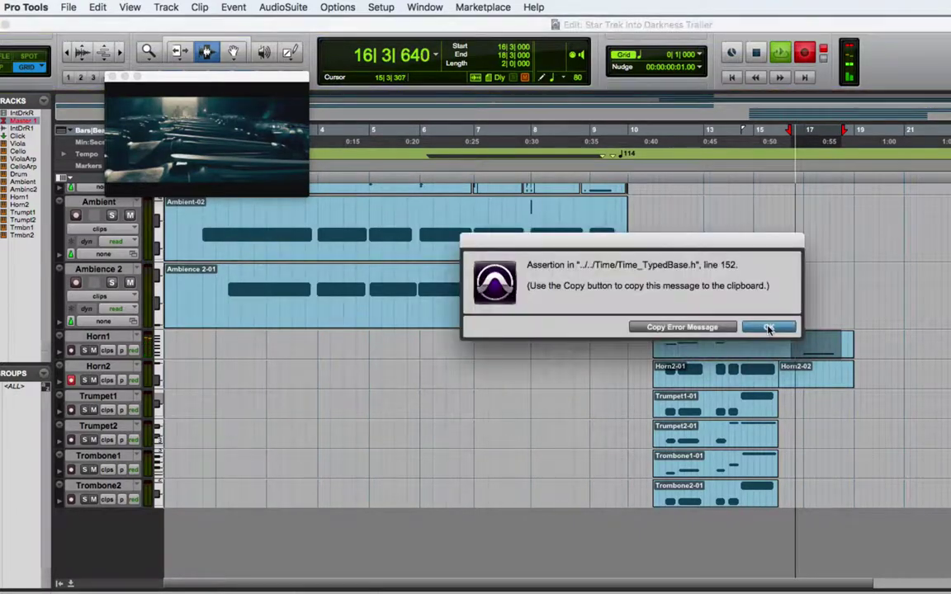
left_click(757, 330)
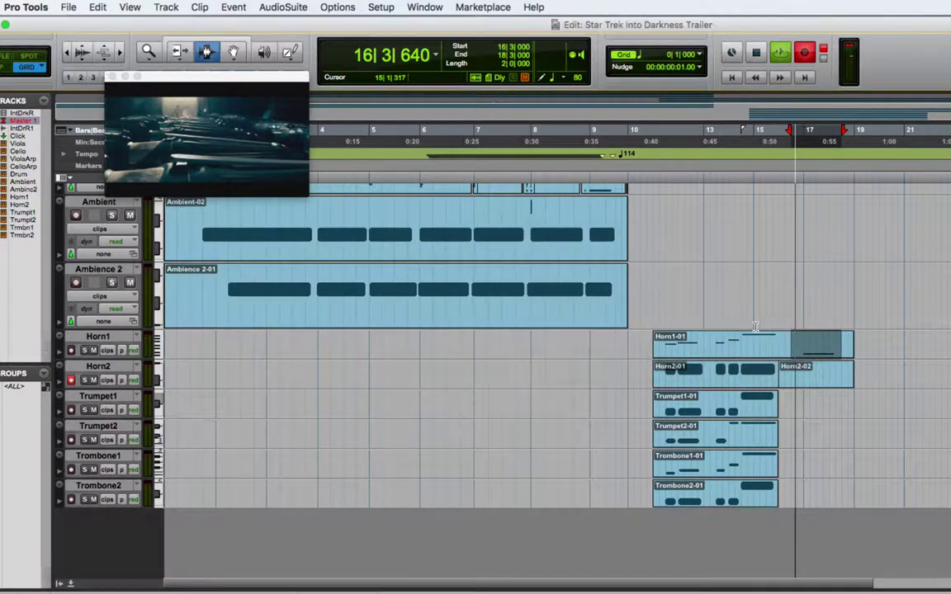
left_click(758, 330)
left_click(757, 330)
key("super+s")
left_click(757, 328)
left_click(757, 328)
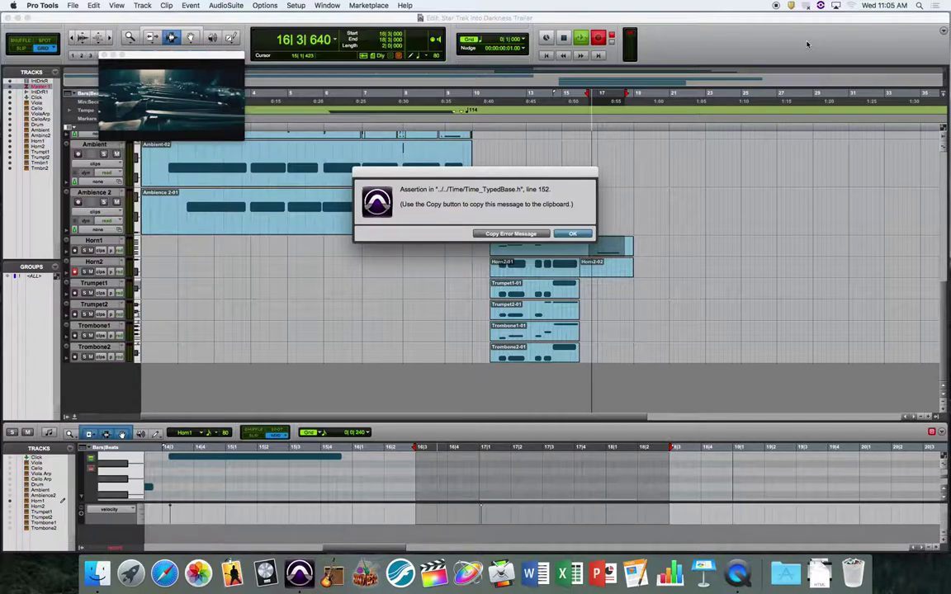
Switch to Finder and browse the Data drive to the MUS 239 folder to look for the session.
key("super+Tab")
key("super+Tab")
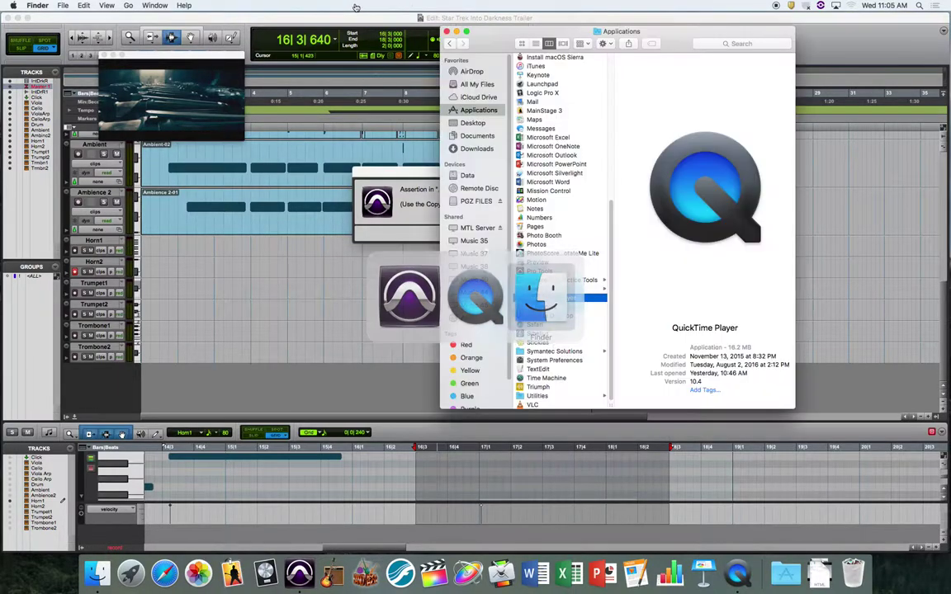
left_click(467, 175)
scroll(611, 195, "down", 10)
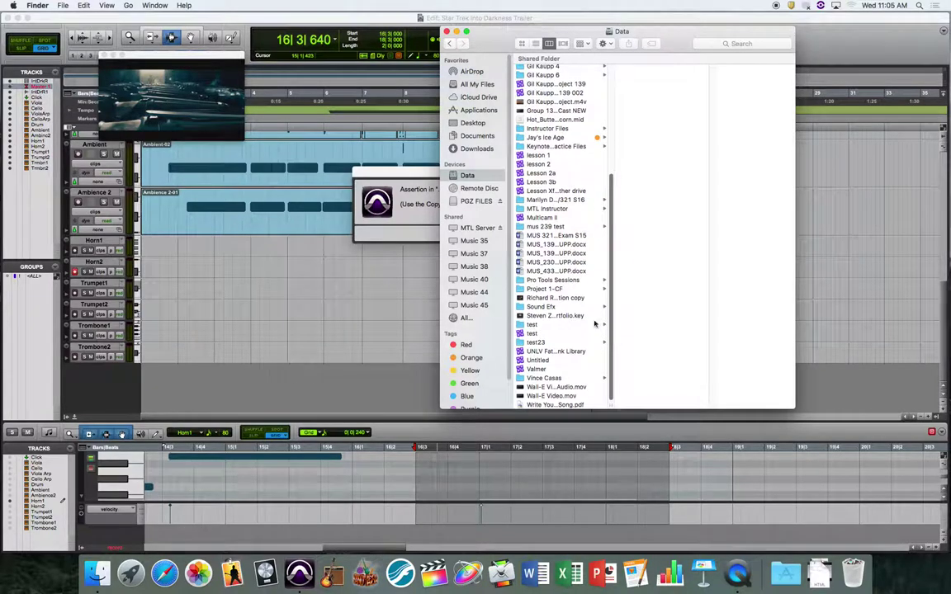
left_click(555, 378)
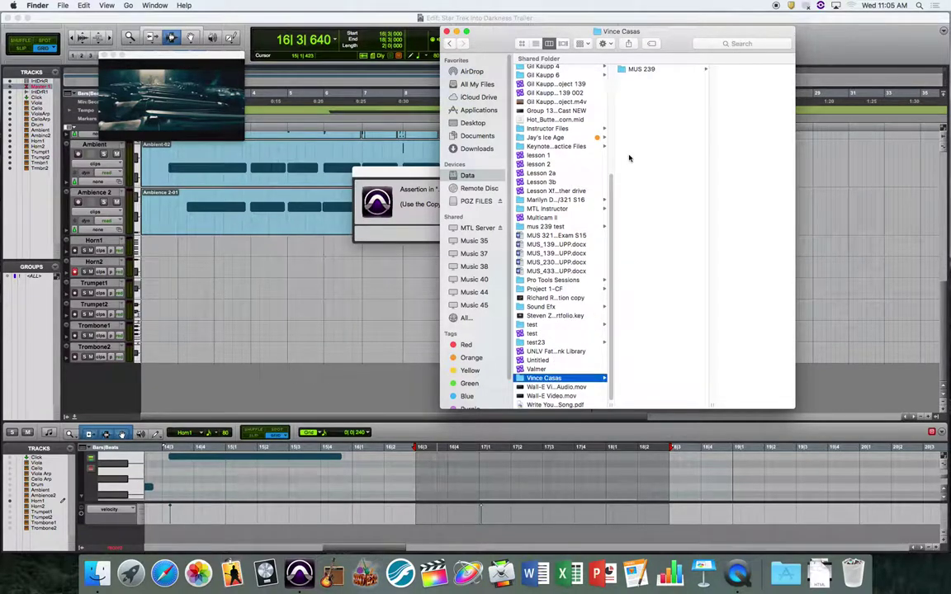
left_click(670, 73)
left_click(763, 229)
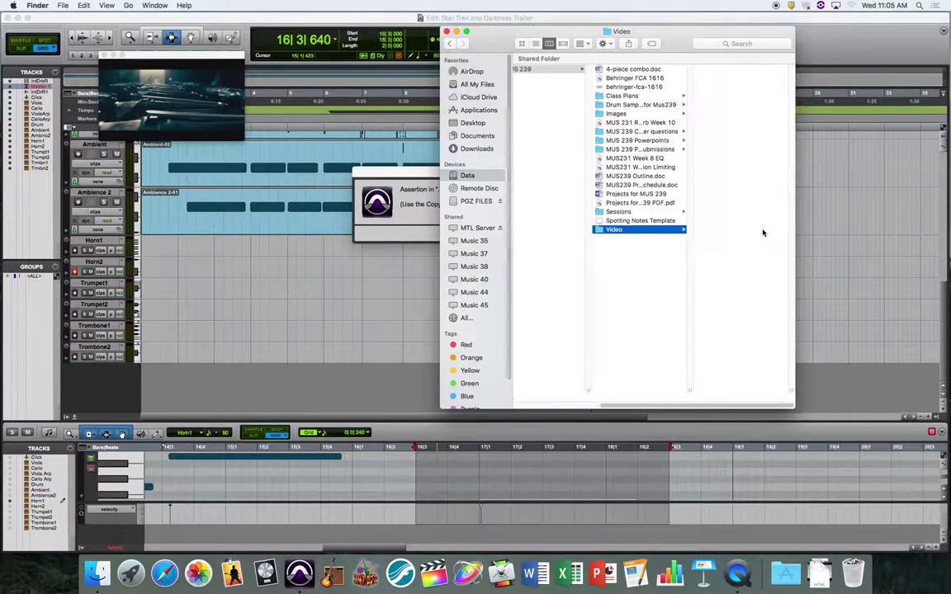
left_click(645, 113)
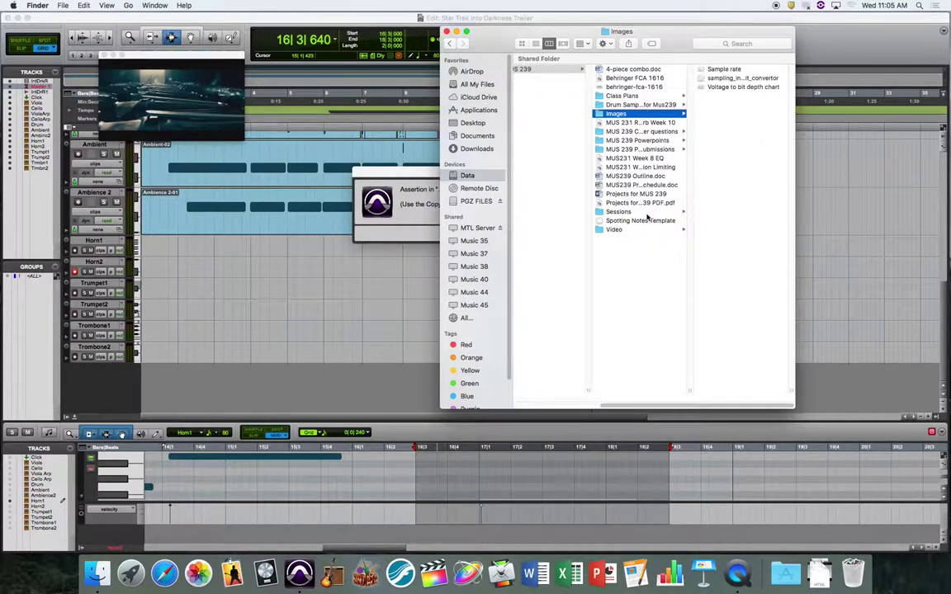
Browse through Sessions, In Class and Into Darkness MUS239 to Star Trek Into Darkness Trailer.ptx and check its modification time.
left_click(646, 212)
left_click(718, 87)
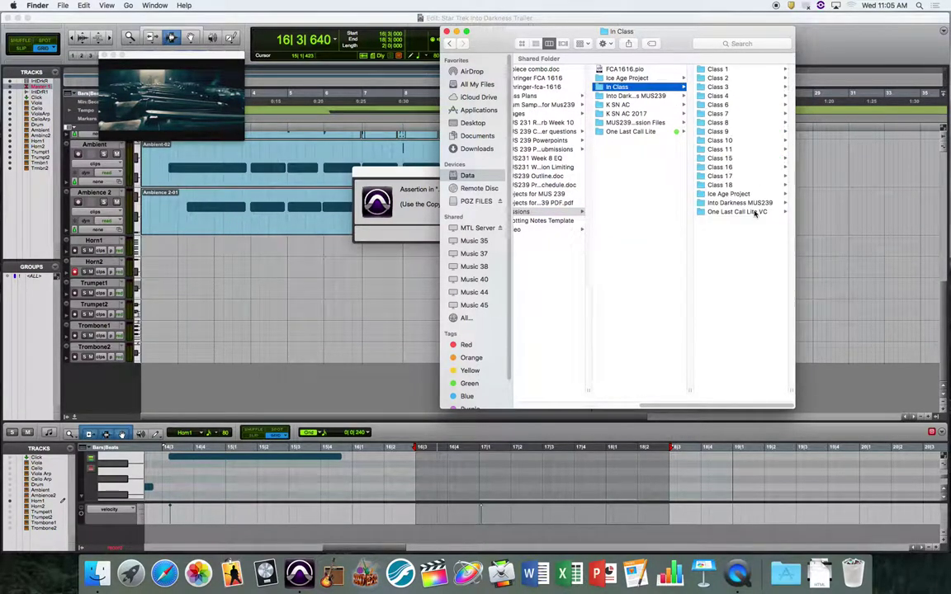
left_click(738, 203)
left_click(740, 71)
left_click(672, 78)
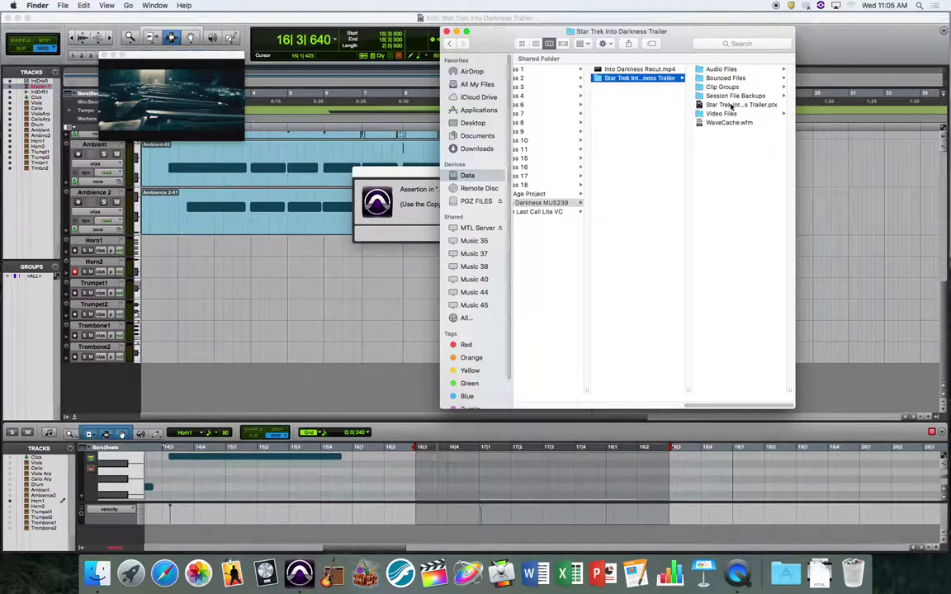
left_click(731, 106)
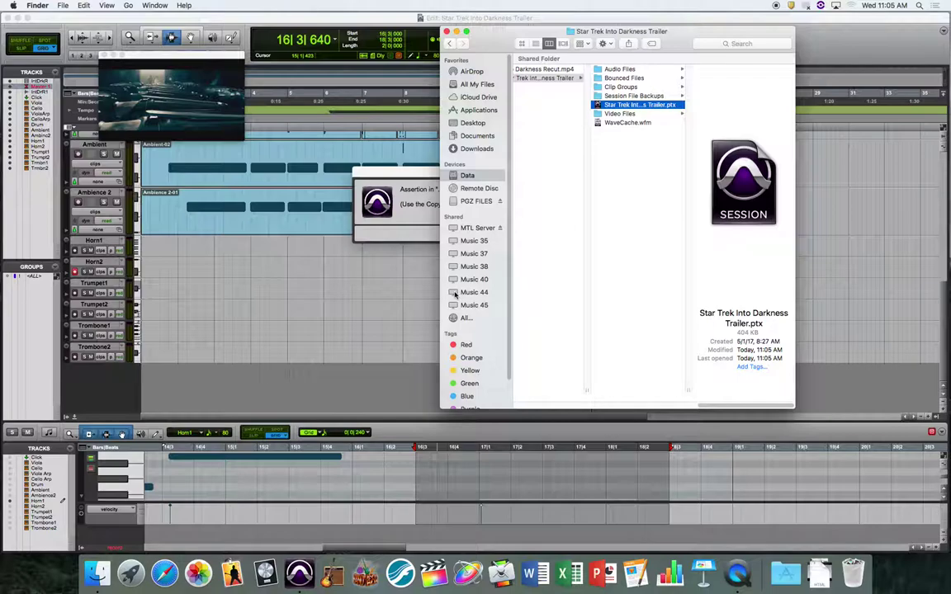
Return to Pro Tools and try to dismiss the recurring assertion error.
left_click(379, 360)
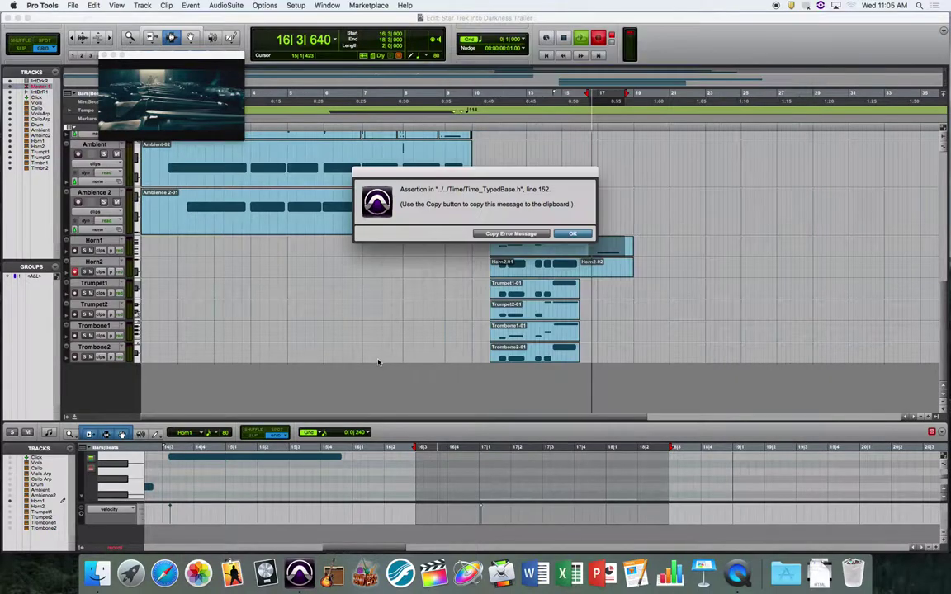
left_click(573, 235)
left_click(572, 235)
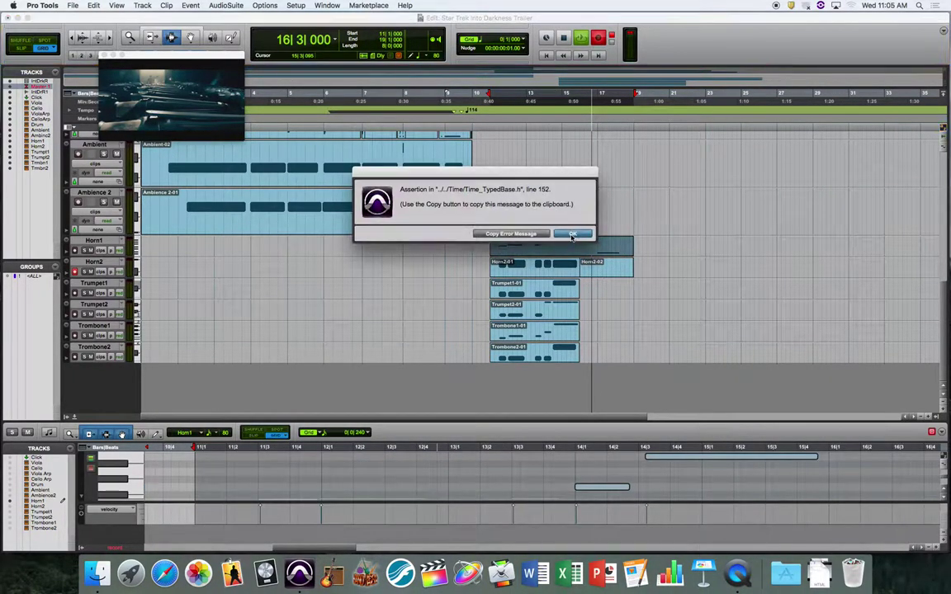
left_click(572, 234)
left_click(573, 236)
left_click(572, 236)
left_click(572, 235)
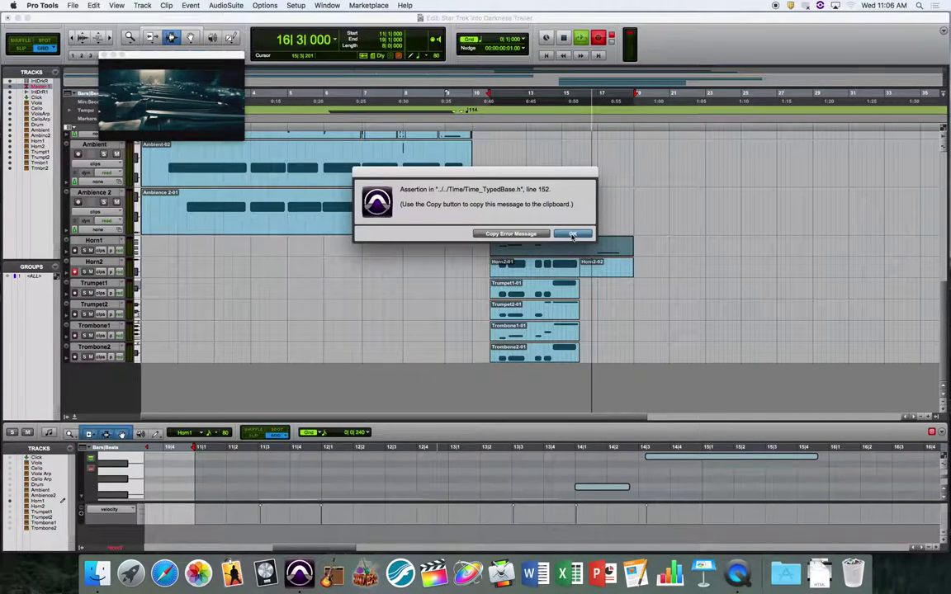
left_click(572, 234)
left_click(573, 234)
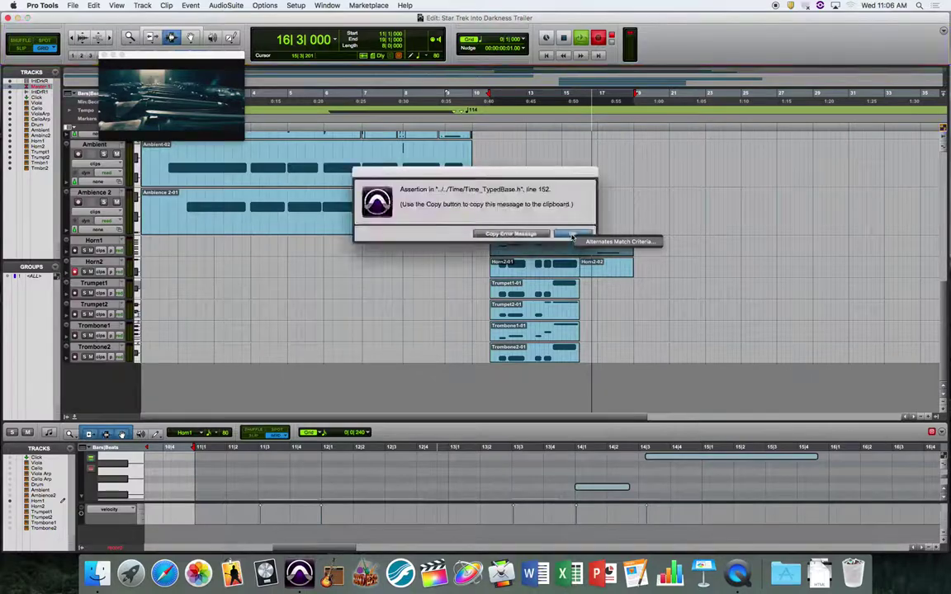
left_click(572, 235)
left_click(572, 236)
left_click(571, 236)
left_click(571, 236)
Force-quit Pro Tools and reopen the Star Trek Into Darkness Trailer.ptx session from Finder.
left_click(14, 5)
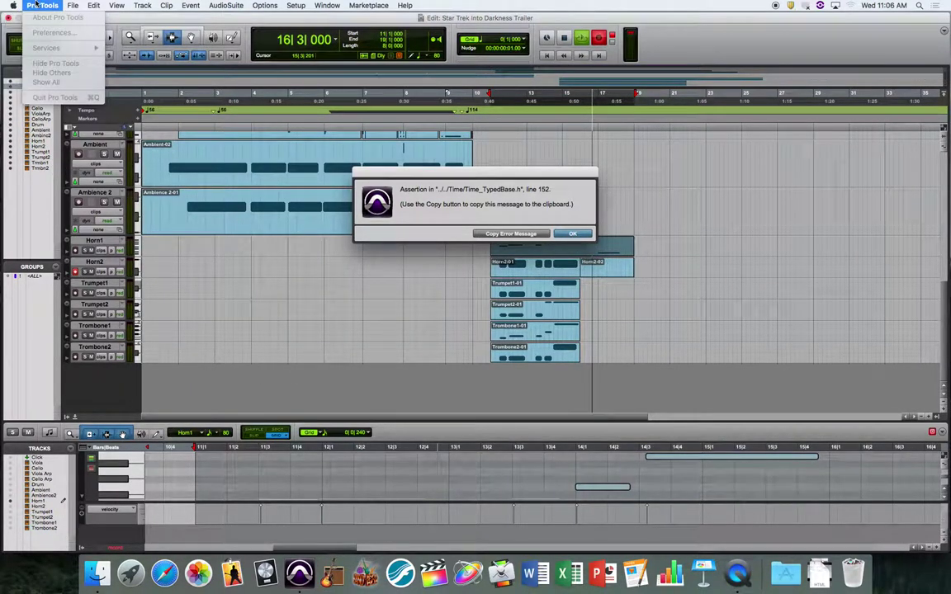
left_click(33, 73)
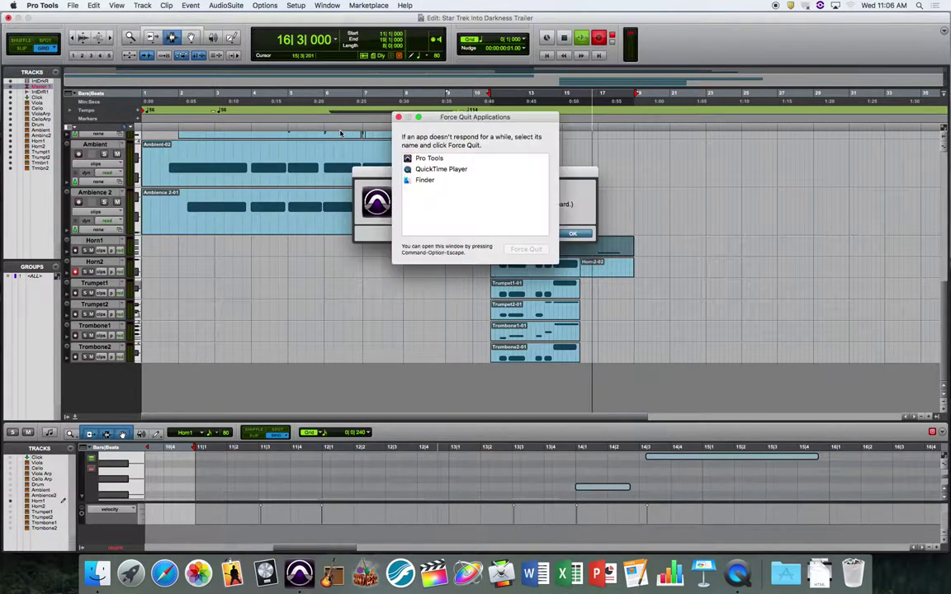
left_click(426, 159)
left_click(523, 250)
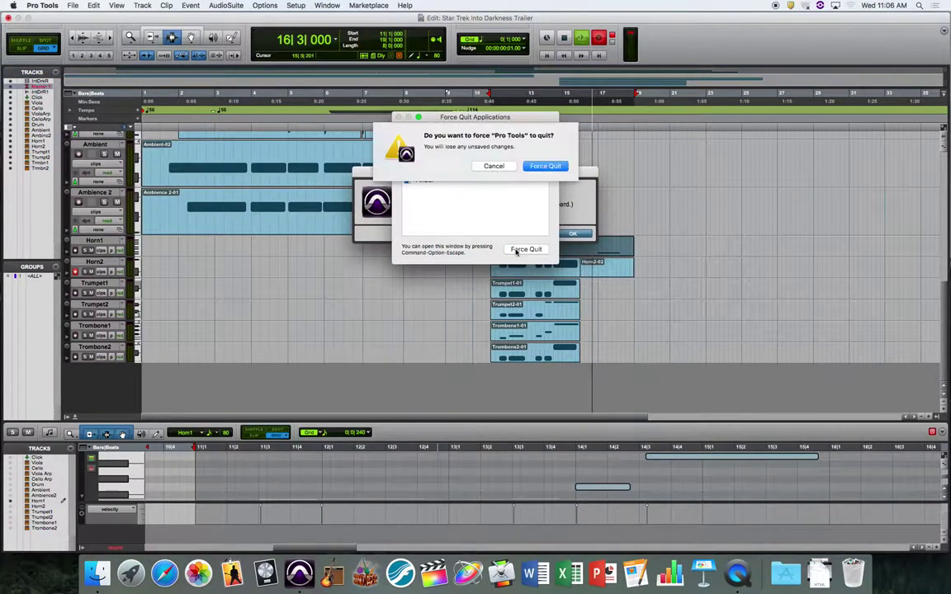
left_click(534, 168)
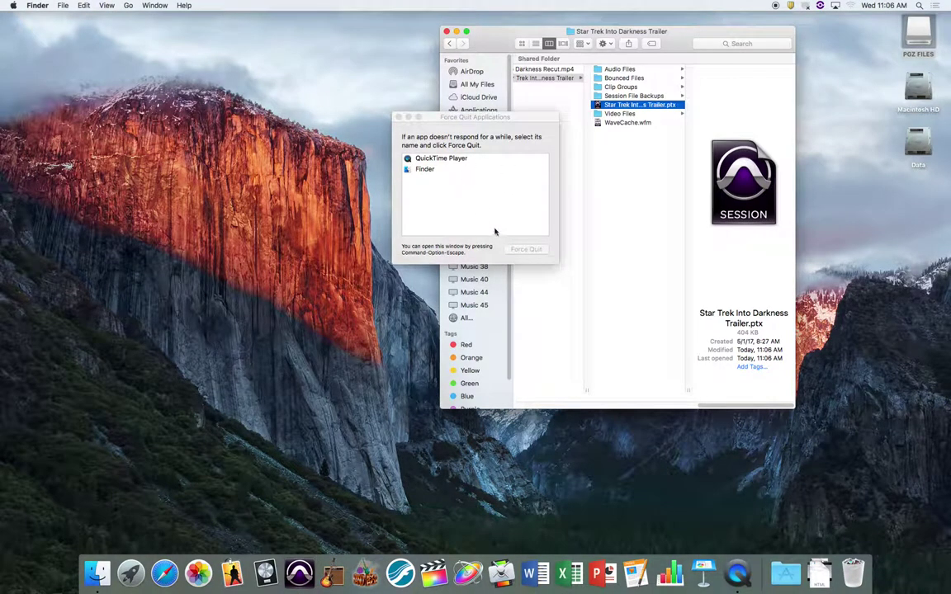
left_click(399, 117)
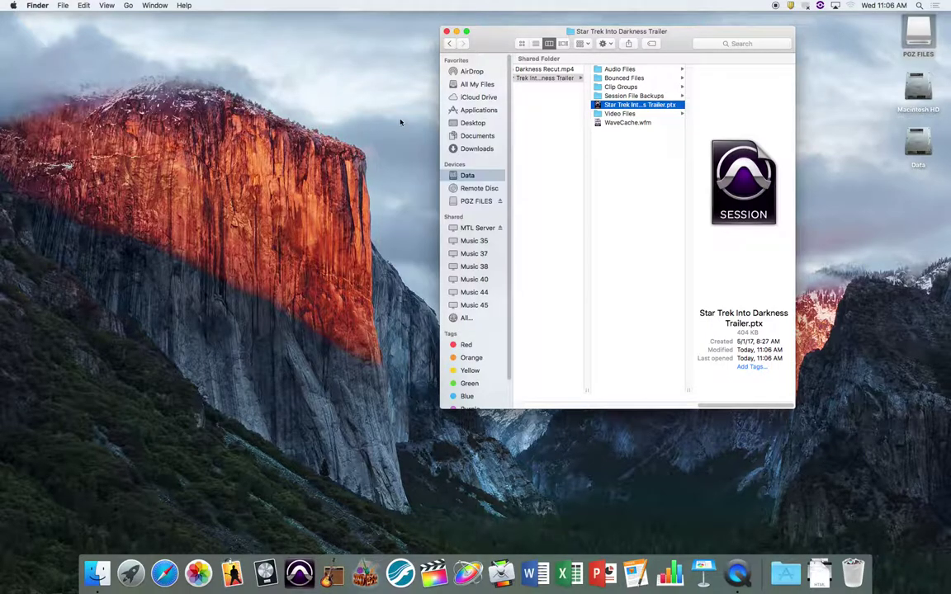
double_click(615, 106)
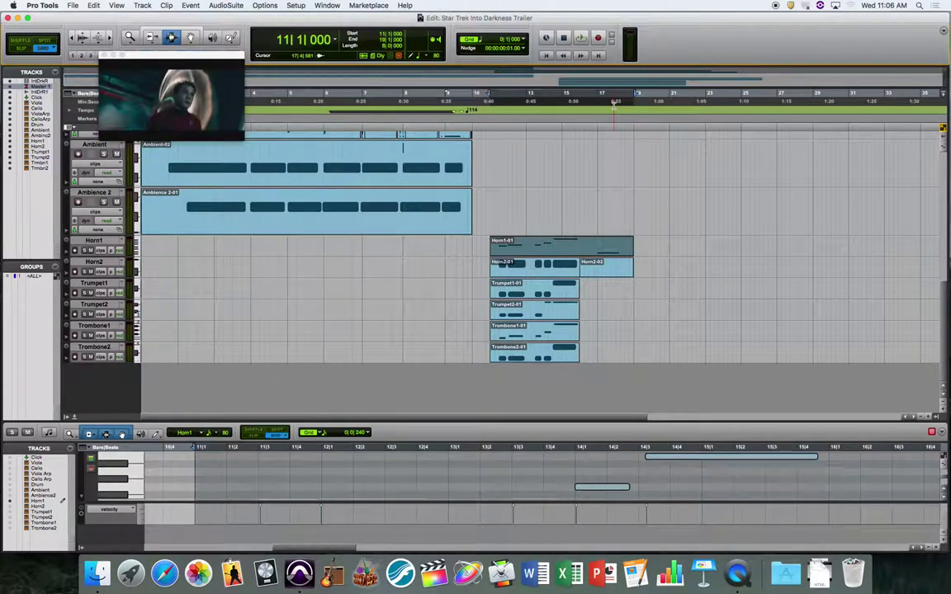
Play back the reopened session and loop the Horn1 passage from 16|3|000 to 19|1|000 to review the recorded note.
key("space")
left_click(585, 251)
key("space")
left_click(580, 250)
left_click_drag(580, 248, 630, 249)
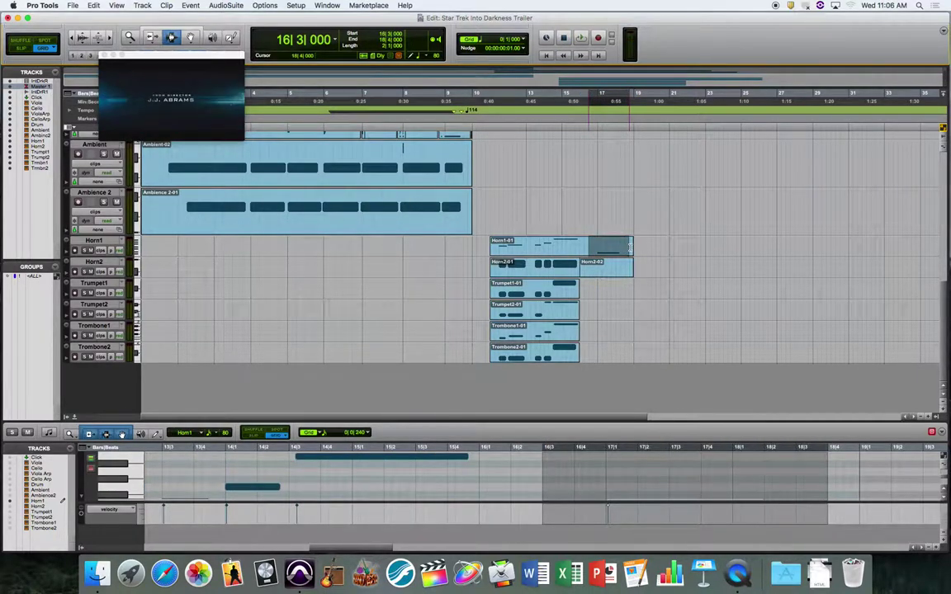
key("space")
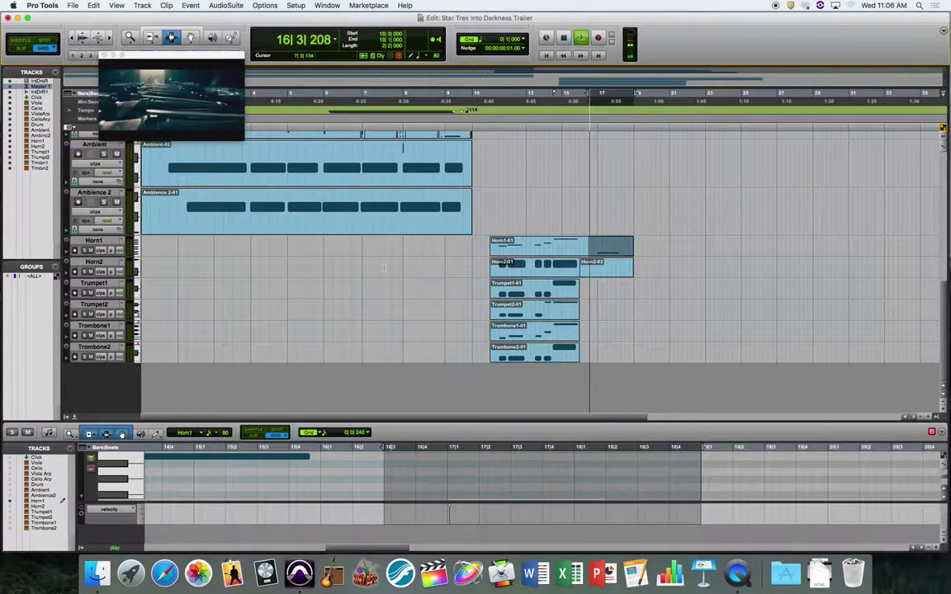
key("space")
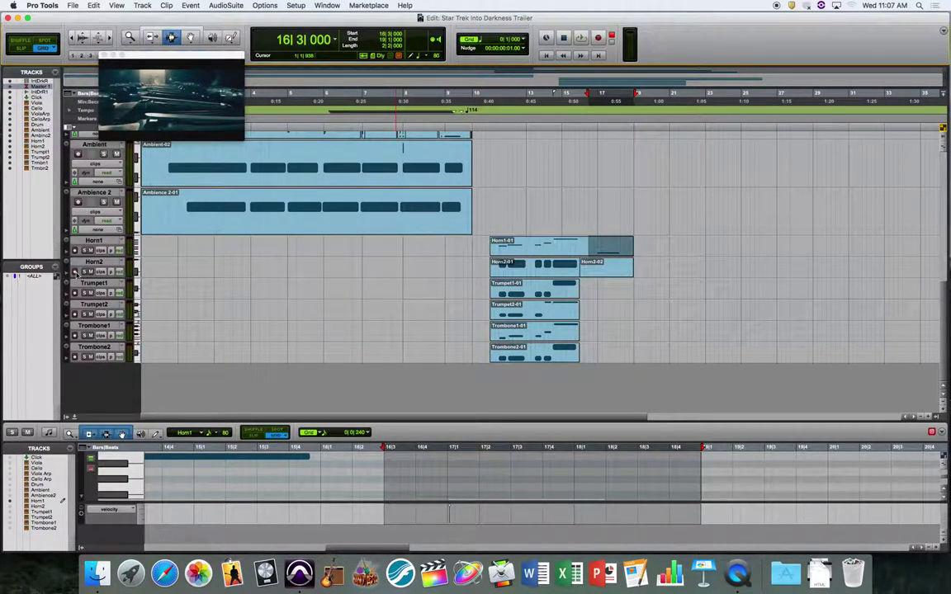
Audition Horn1 from 11|3|000 and check where its last note begins by placing the edit cursor at 16|4|000, 16|3|000 and 17|1|000.
left_click(527, 244)
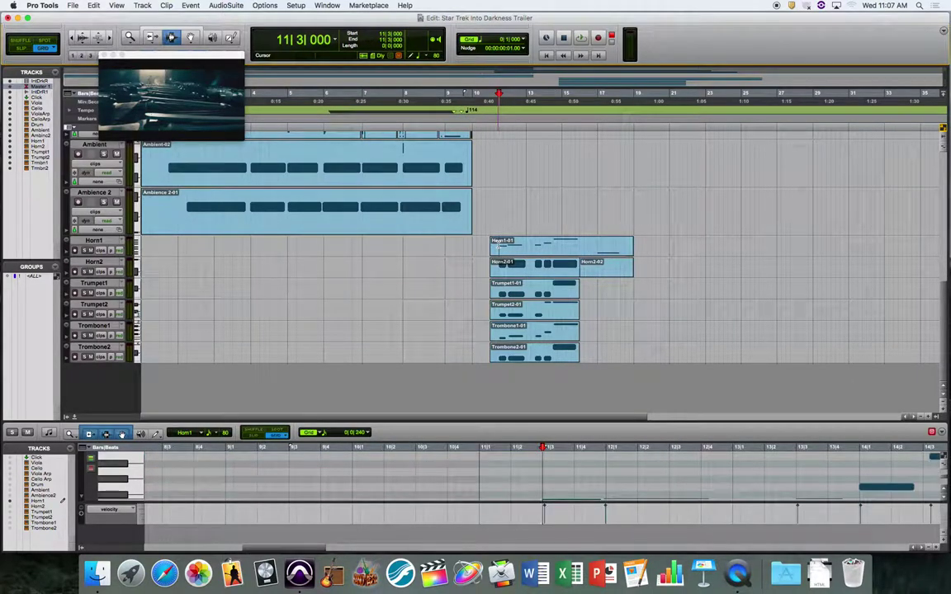
key("space")
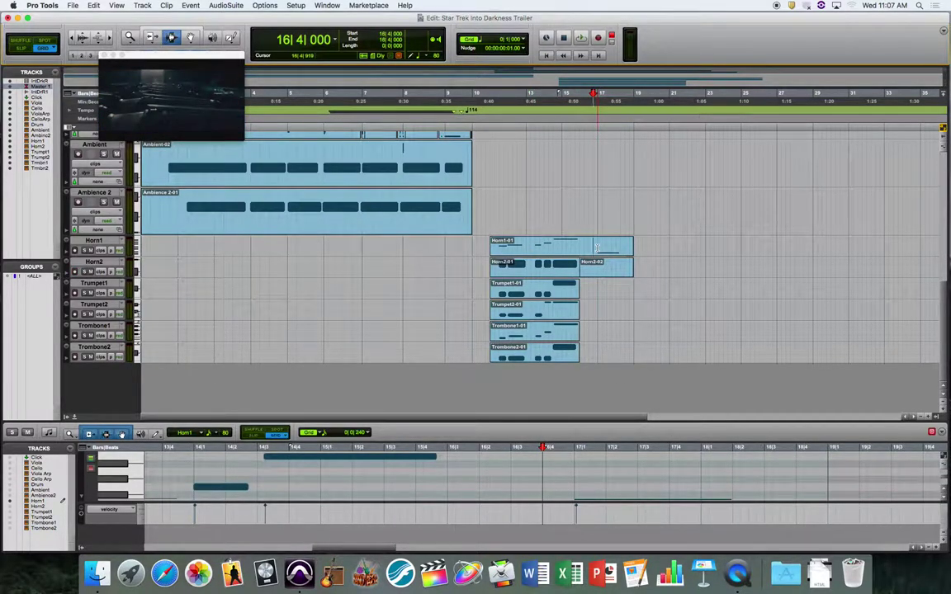
key("space")
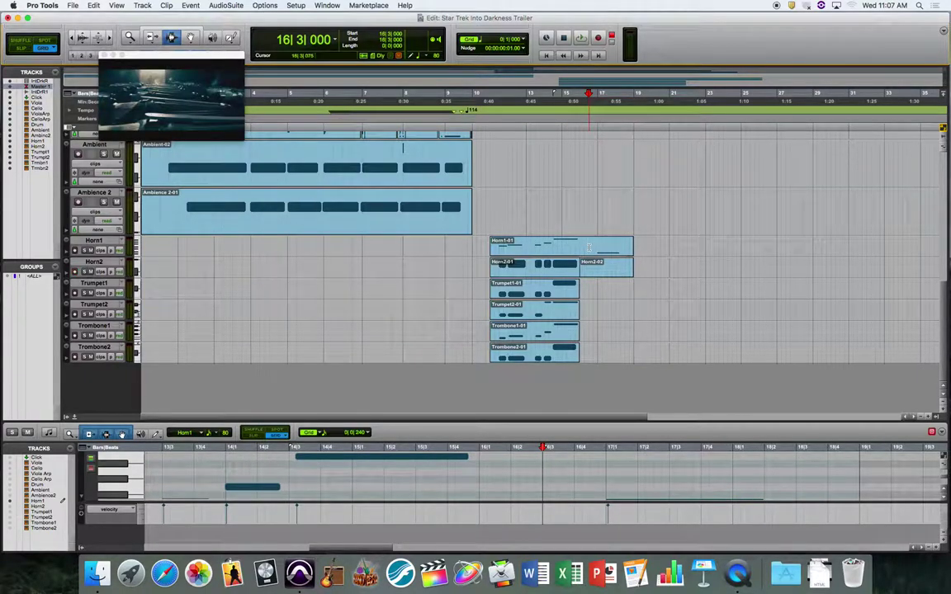
left_click(594, 248)
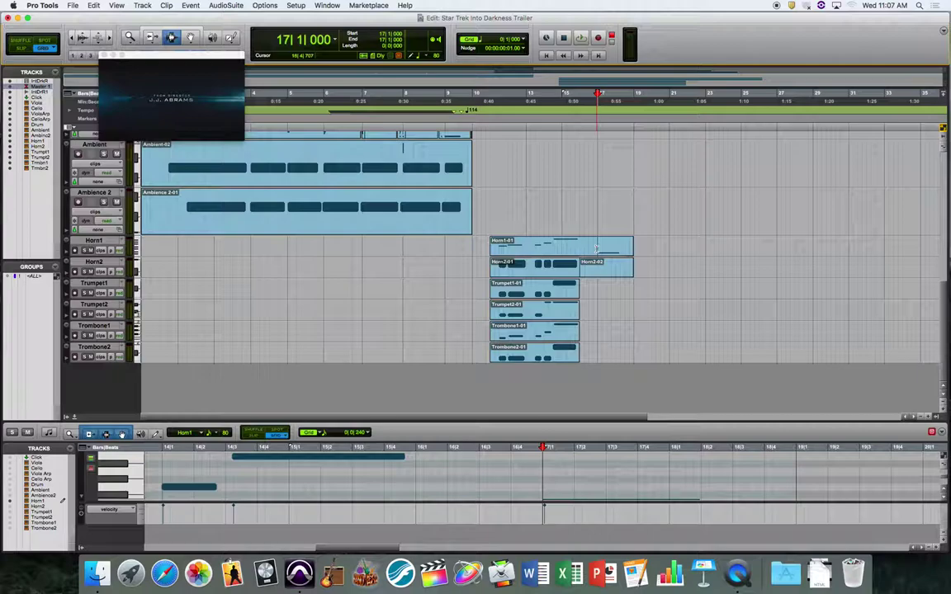
Record-arm Horn2 and loop-record its part over the range from 16|3|000 to 18|4|000.
left_click(592, 249)
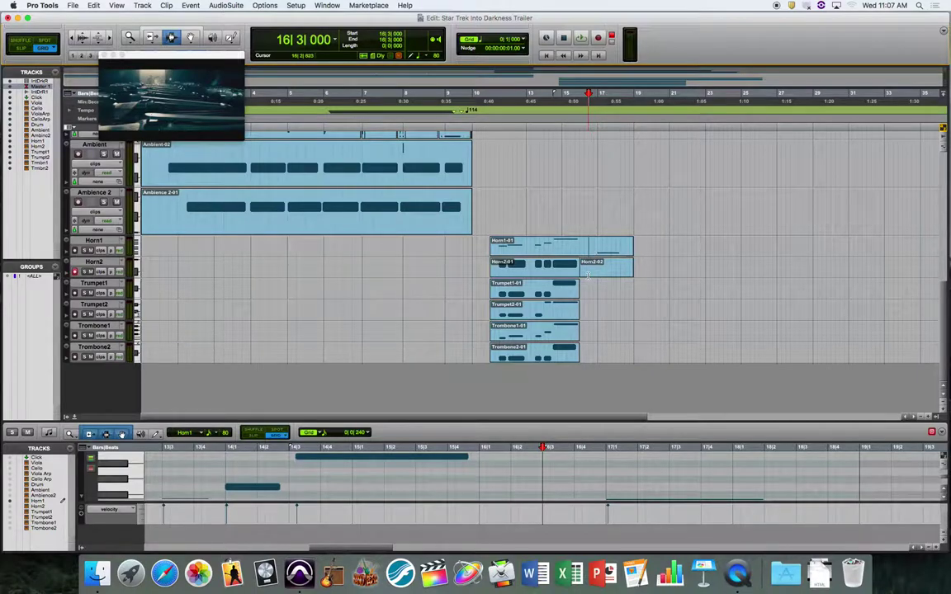
left_click_drag(590, 252, 632, 243)
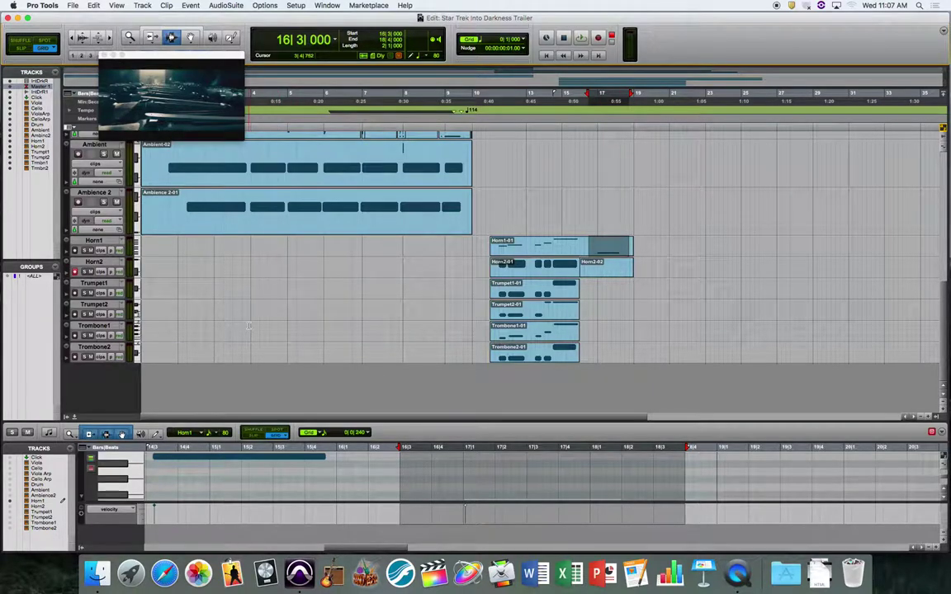
key("space")
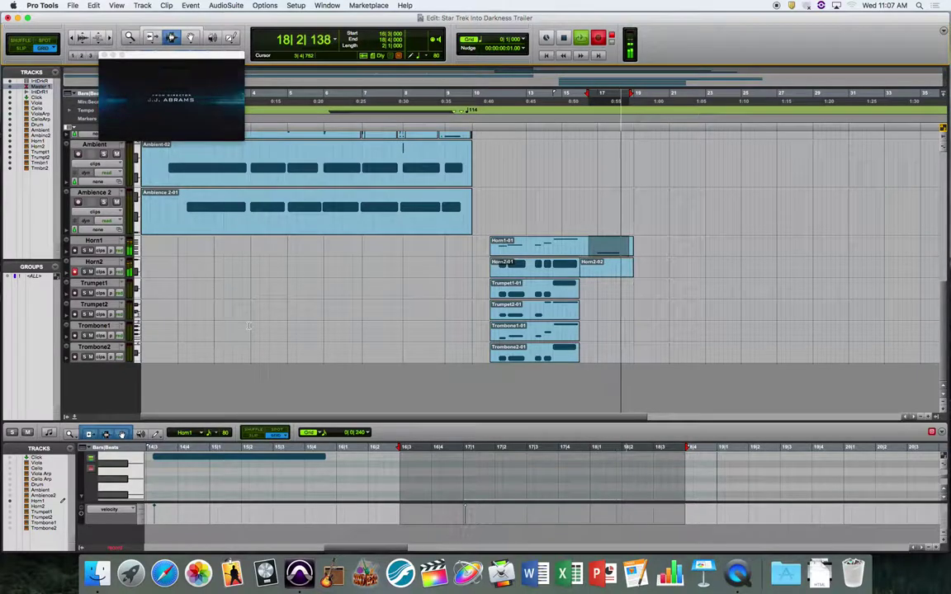
Record-arm Trumpet1 and loop-record its part over the 16|3|000 to 18|4|000 range.
left_click(74, 293)
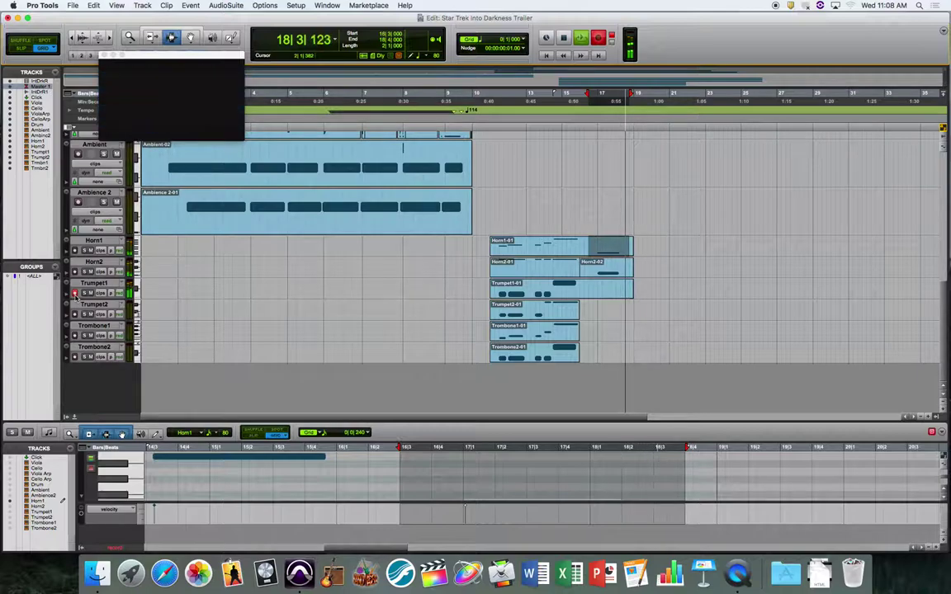
key("space")
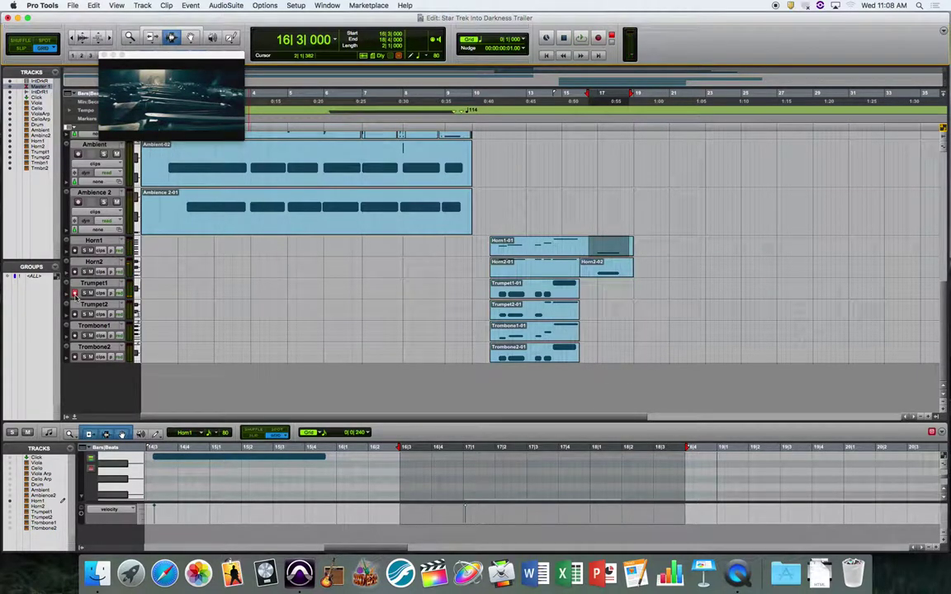
key("super+space")
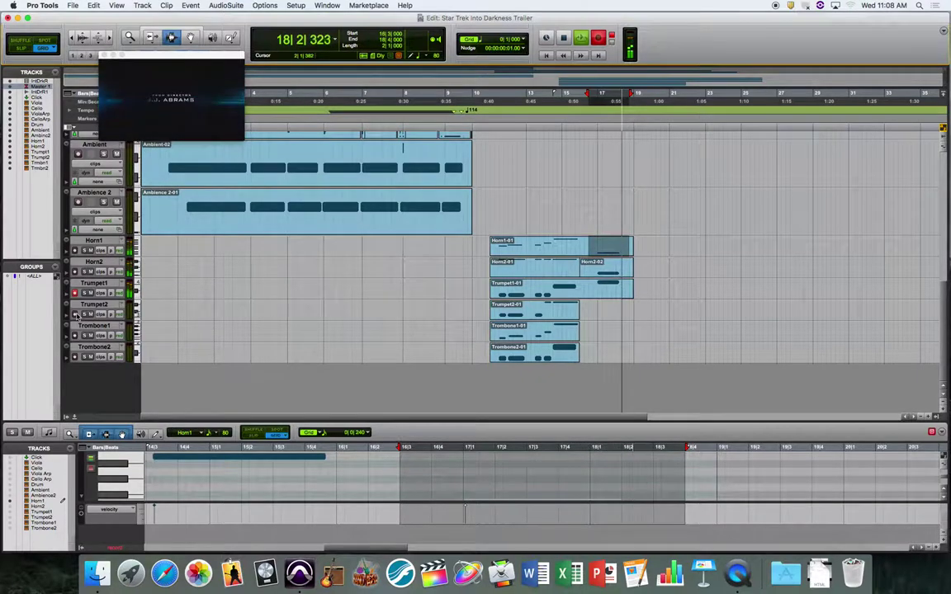
Loop-record the Trumpet2, Trombone1 and Trombone2 parts over the same range, arming each track in turn, and stop recording.
left_click(74, 315)
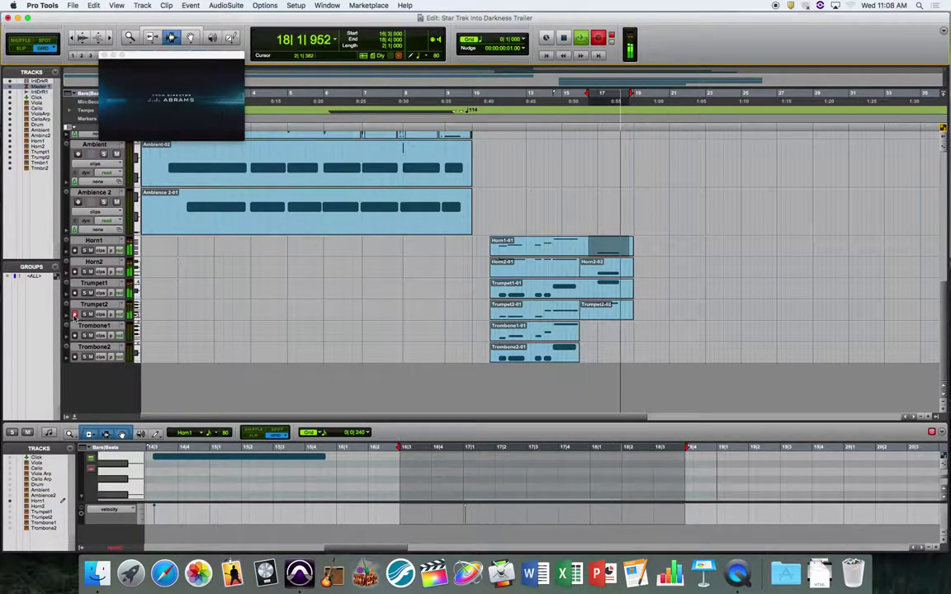
left_click(74, 336)
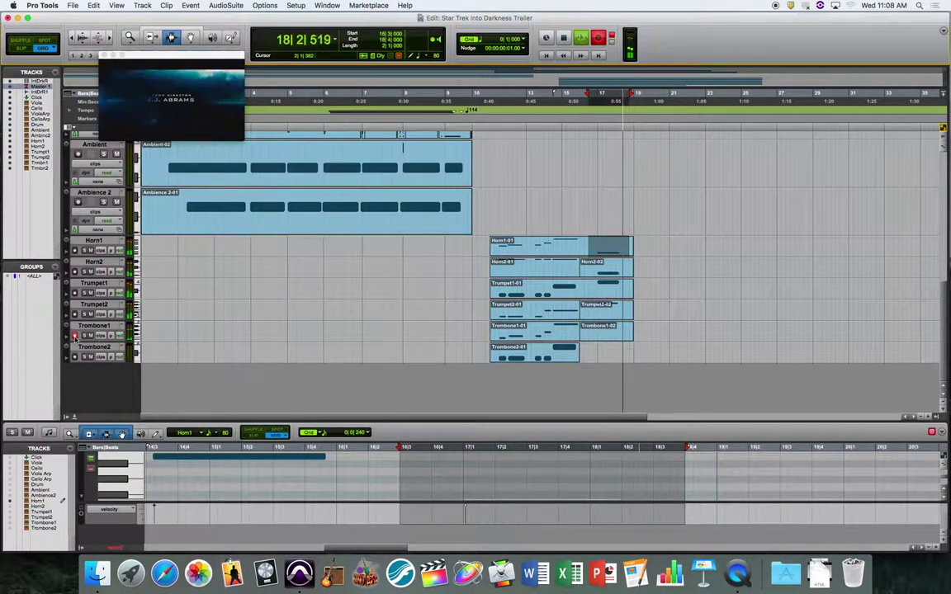
left_click(74, 357)
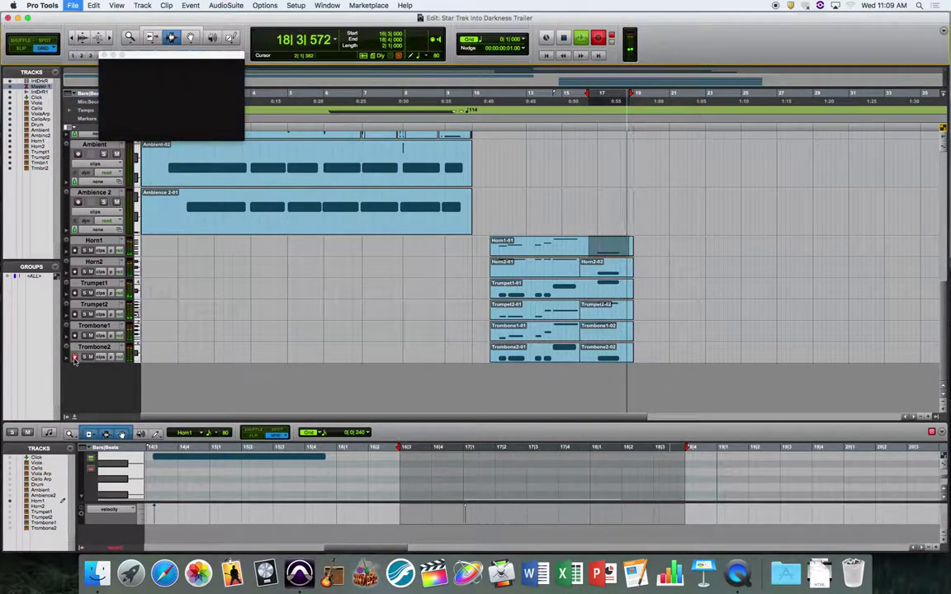
key("space")
Play back the brass parts from 16|3|000, audition from 18|4|000, and place the edit cursor at 18|2|000.
key("space")
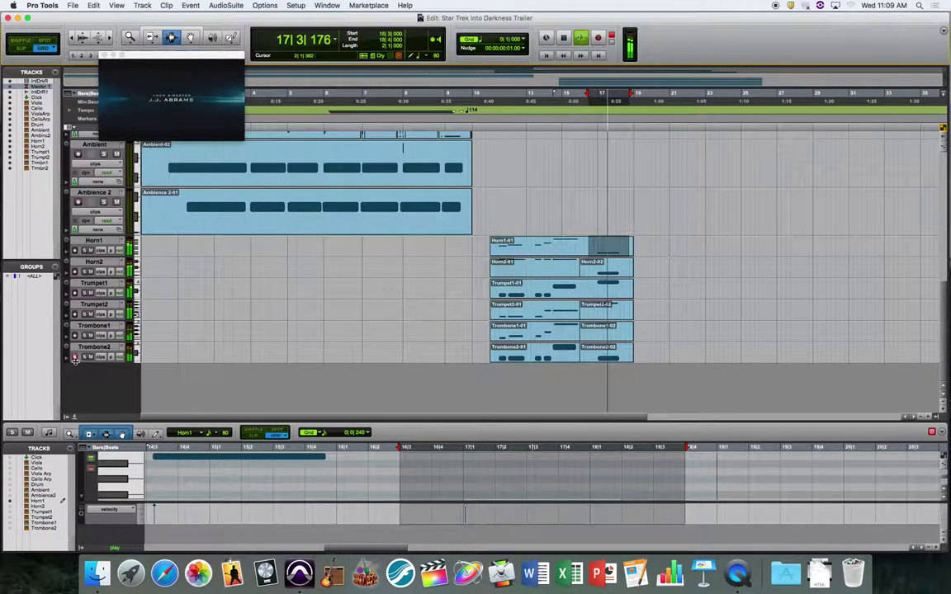
key("space")
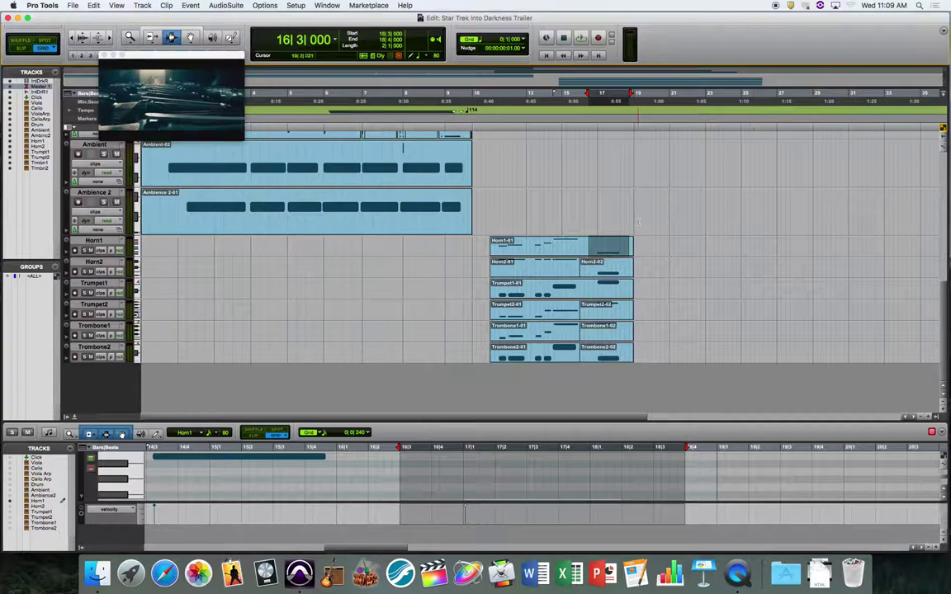
left_click(630, 195)
key("space")
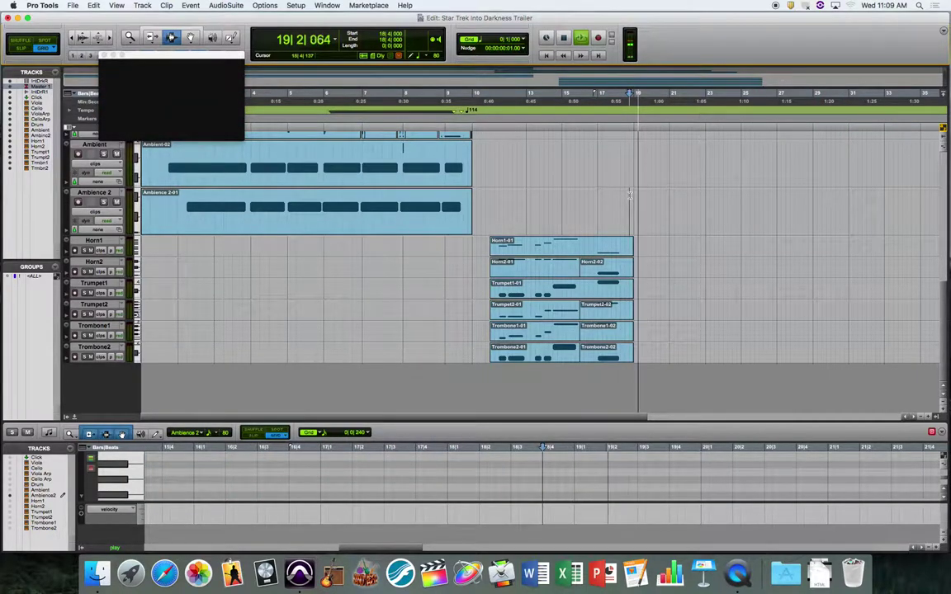
key("space")
left_click(606, 196)
key("space")
key("space")
left_click(620, 202)
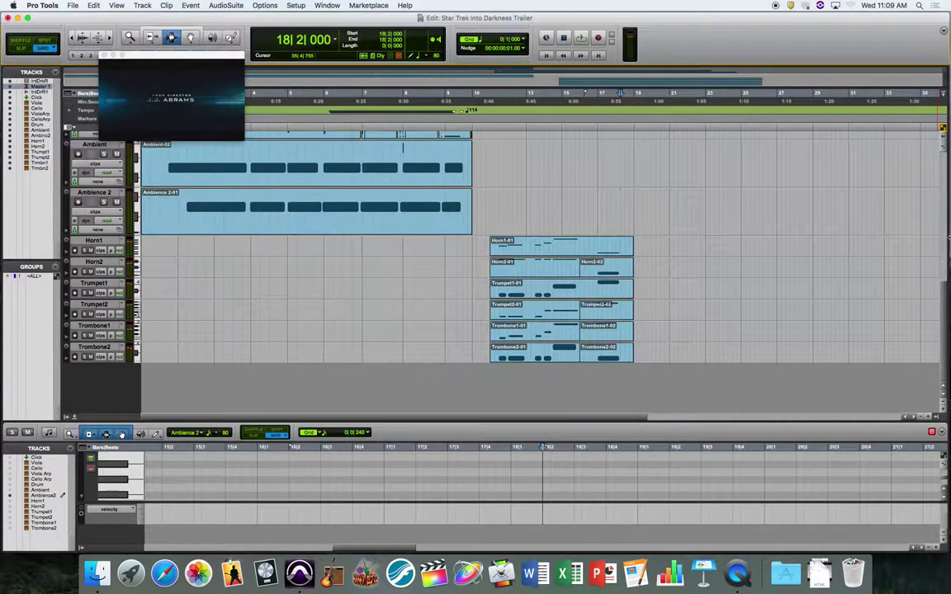
Record-arm the Drum track and place the edit cursor at 17|4|000.
scroll(850, 258, "up", 10)
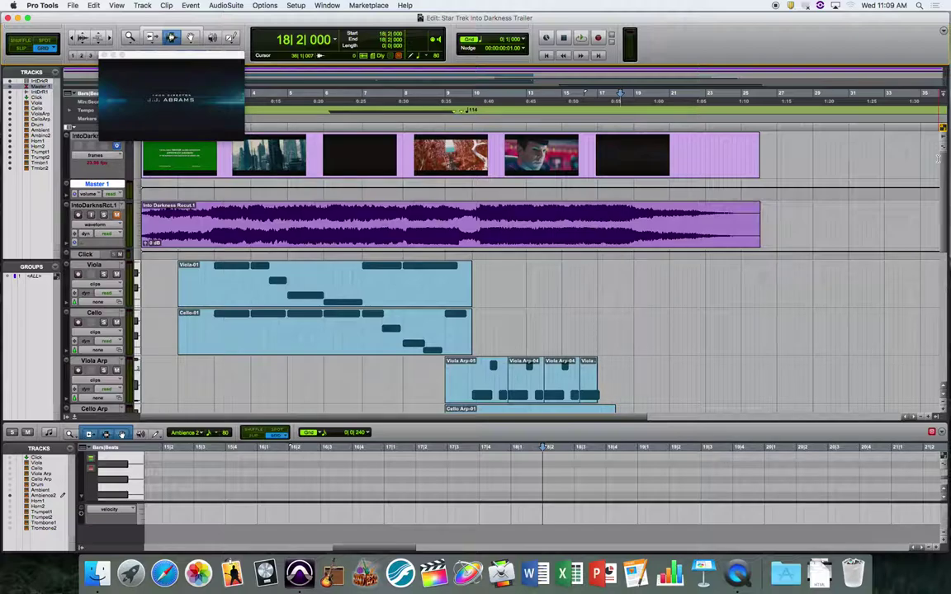
scroll(948, 214, "down", 5)
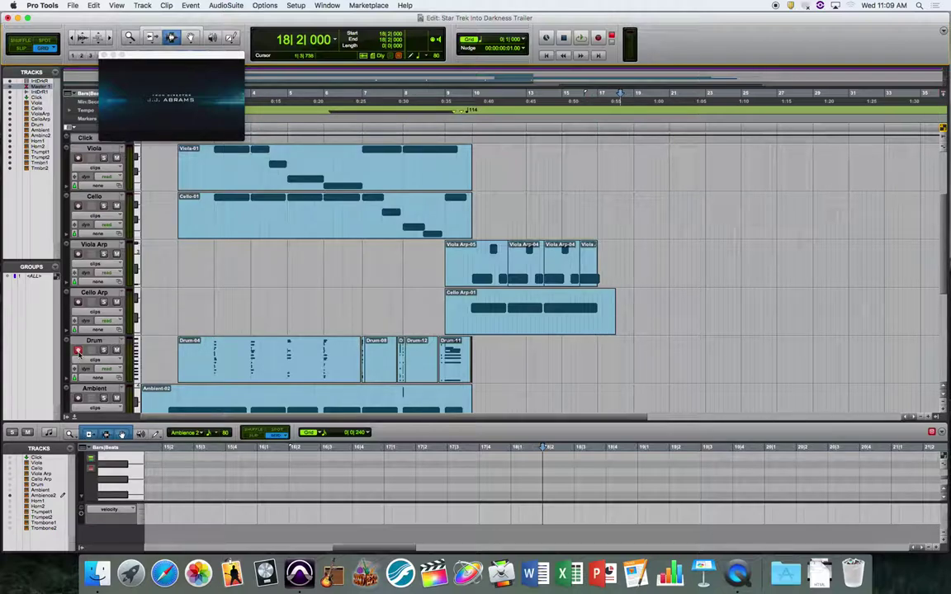
key("space")
key("space")
scroll(907, 281, "down", 5)
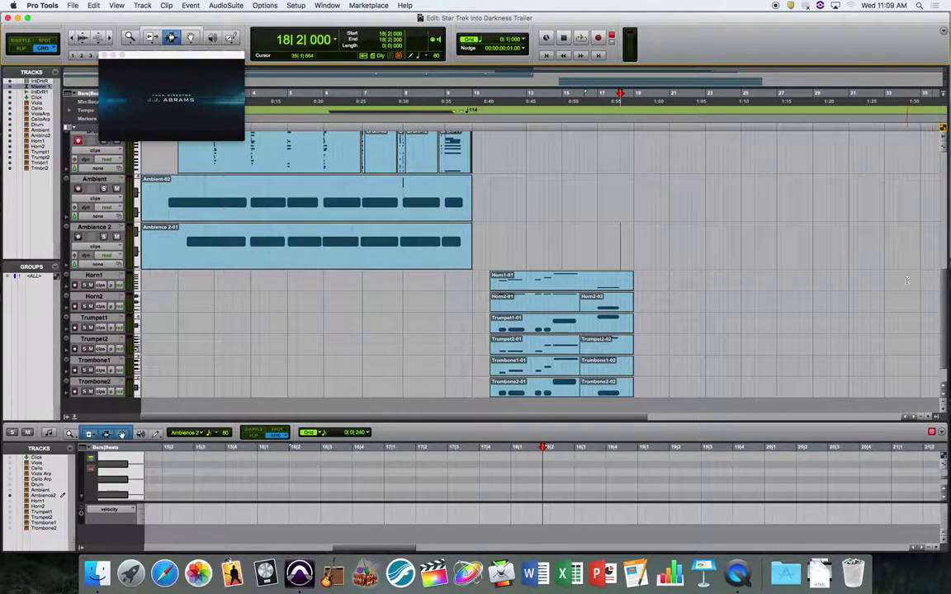
left_click(612, 232)
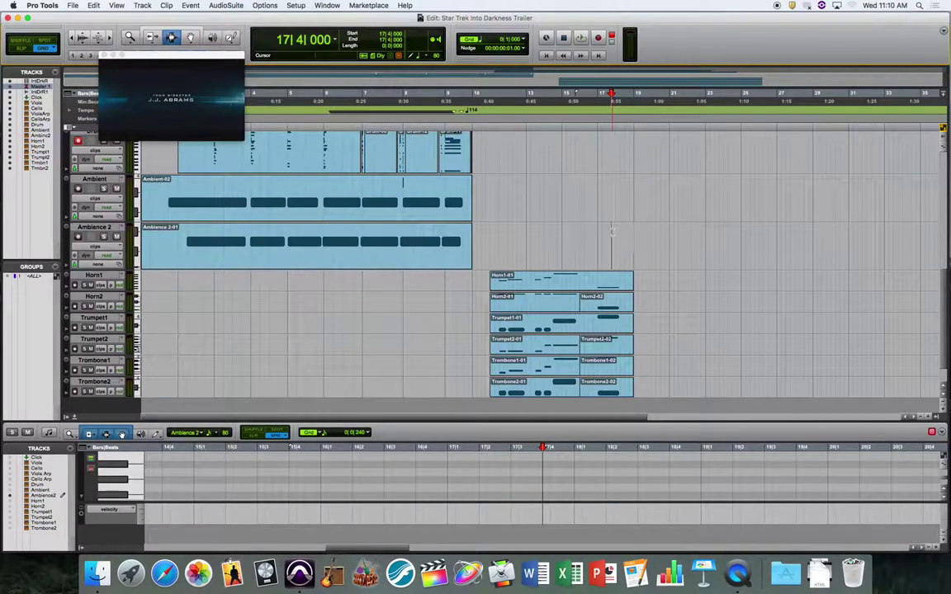
Rehearse the drum hit against playback from 17|4|000, and record it onto the Drum track.
key("space")
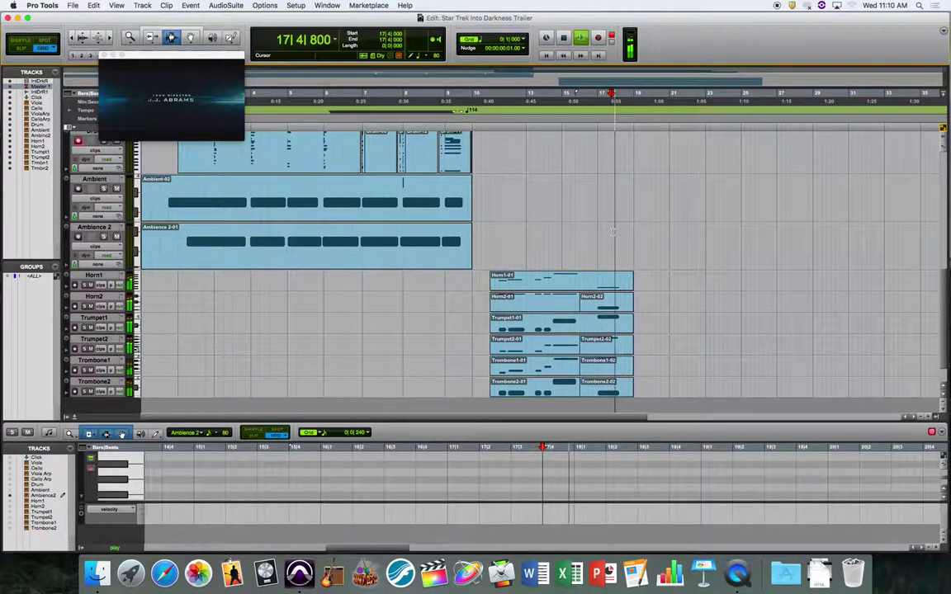
key("space")
key("space")
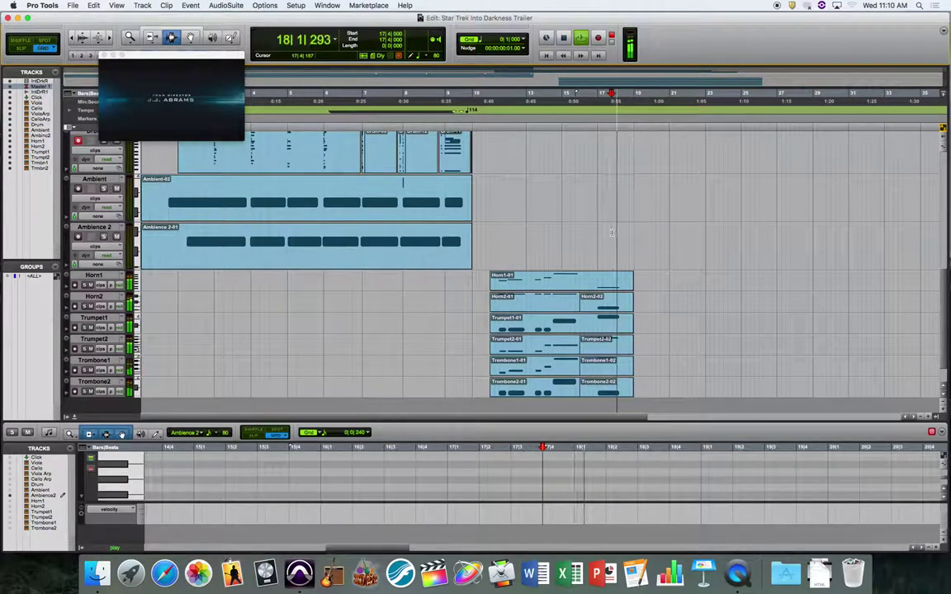
key("space")
key("space")
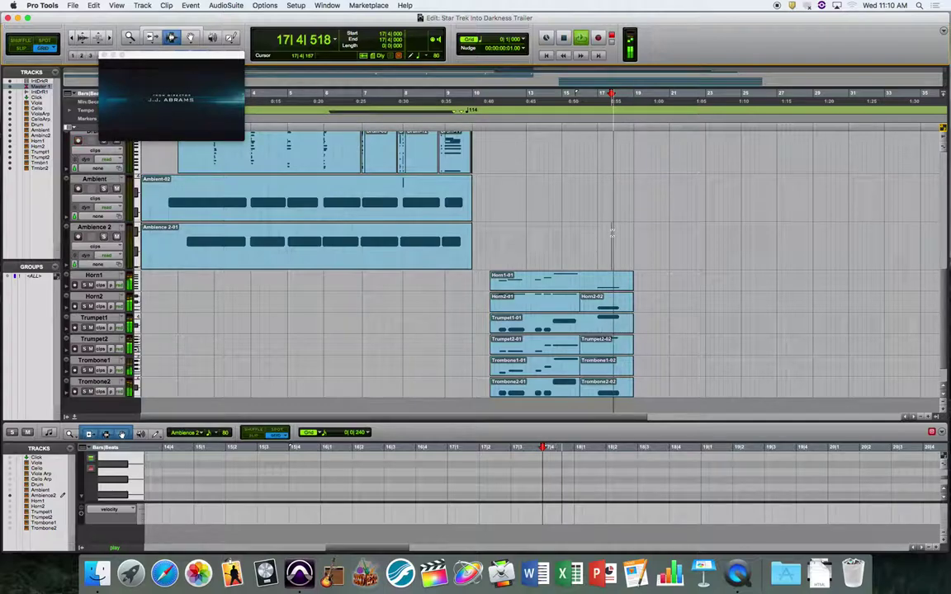
key("space")
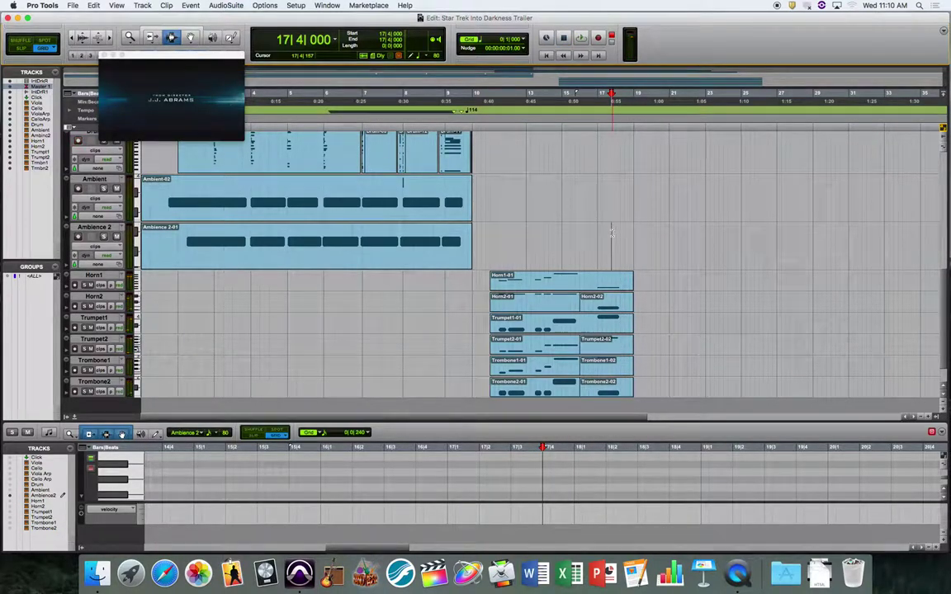
key("super+space")
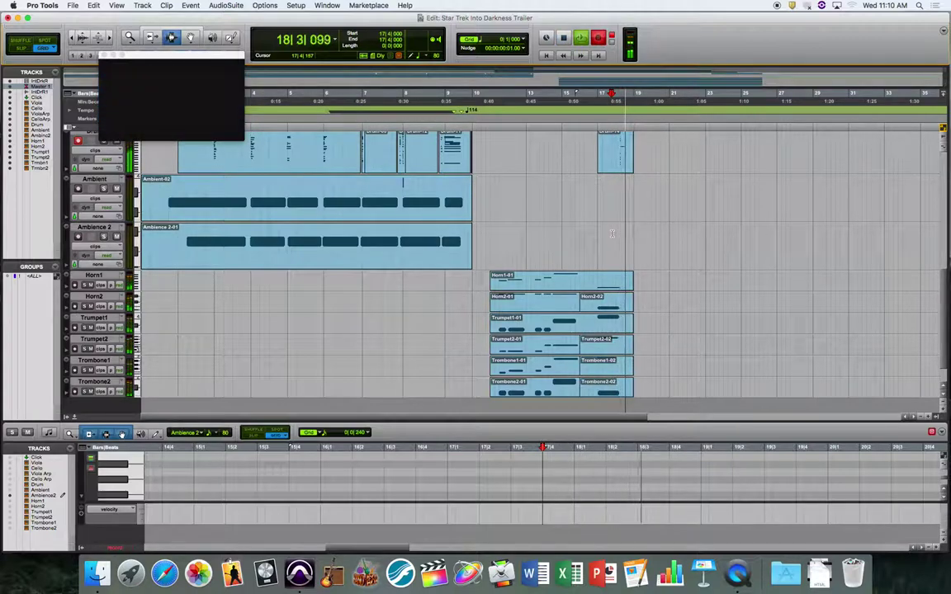
key("space")
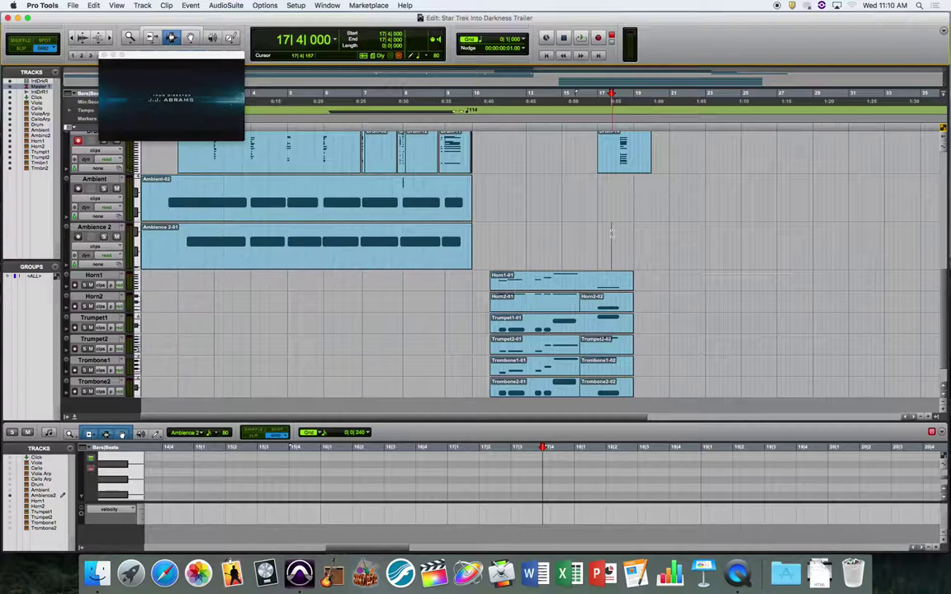
Play back the recorded drum hit from 17|4|000, disarm the Drum track, and place the edit cursor on it at 18|1|000.
key("space")
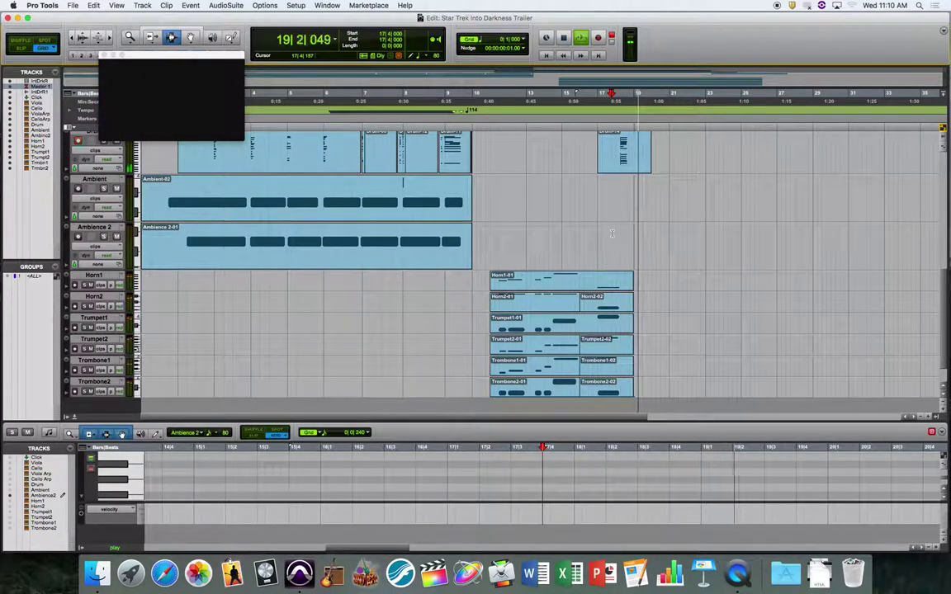
key("space")
left_click(612, 235)
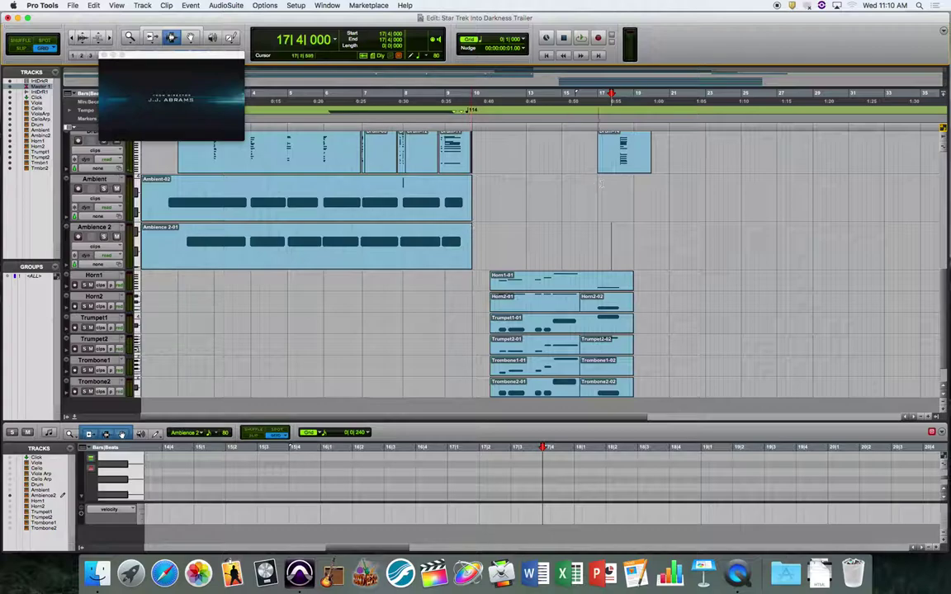
left_click(617, 165)
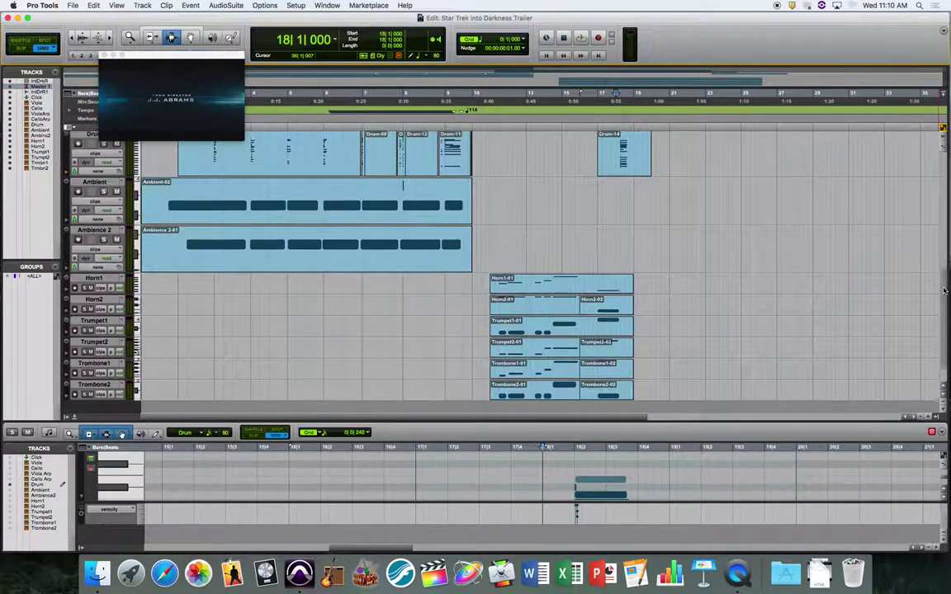
Create one stereo Aux Input track below Trombone2 and name it Horns.
scroll(945, 296, "down", 2)
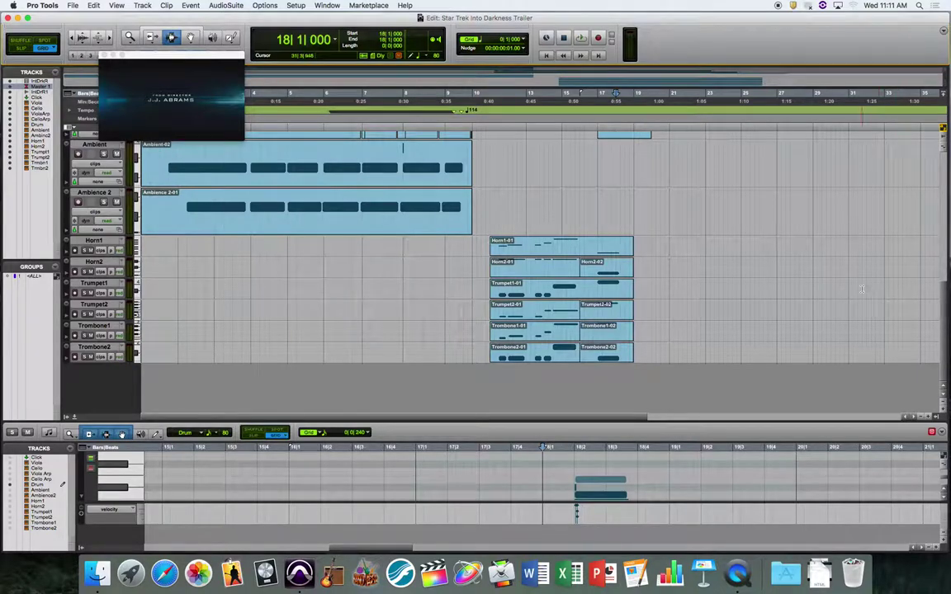
left_click(104, 348)
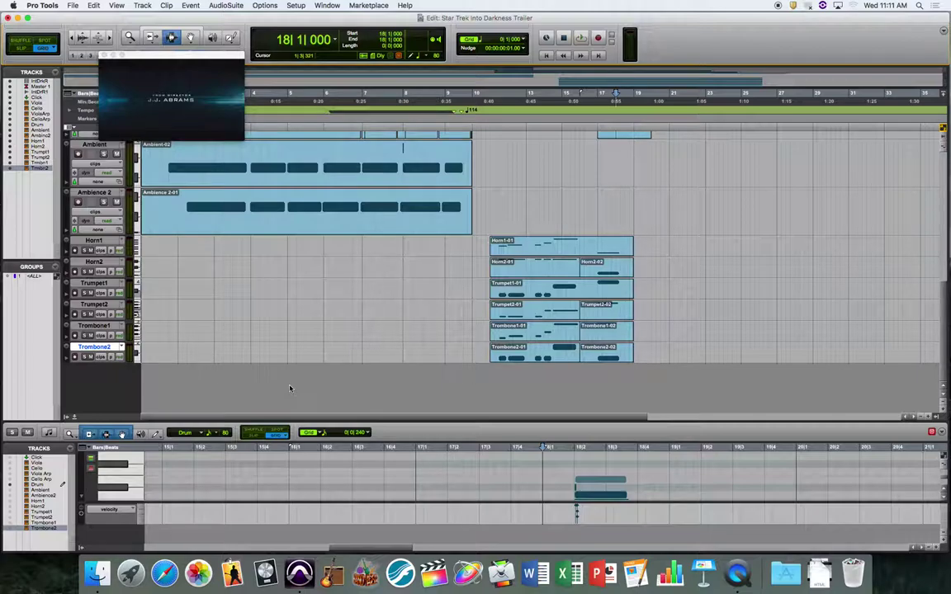
key("super+shift+n")
key("super+Down")
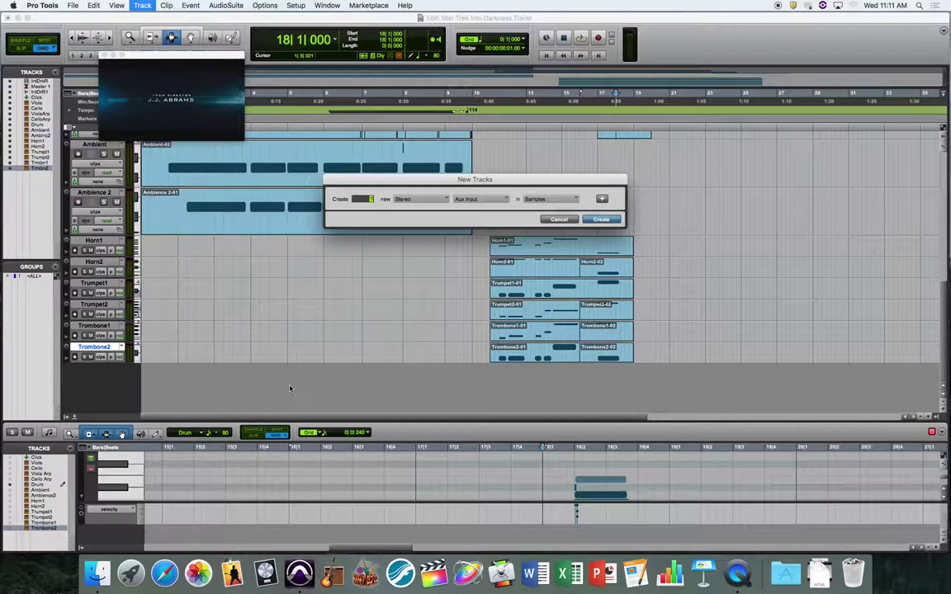
key("Return")
double_click(114, 372)
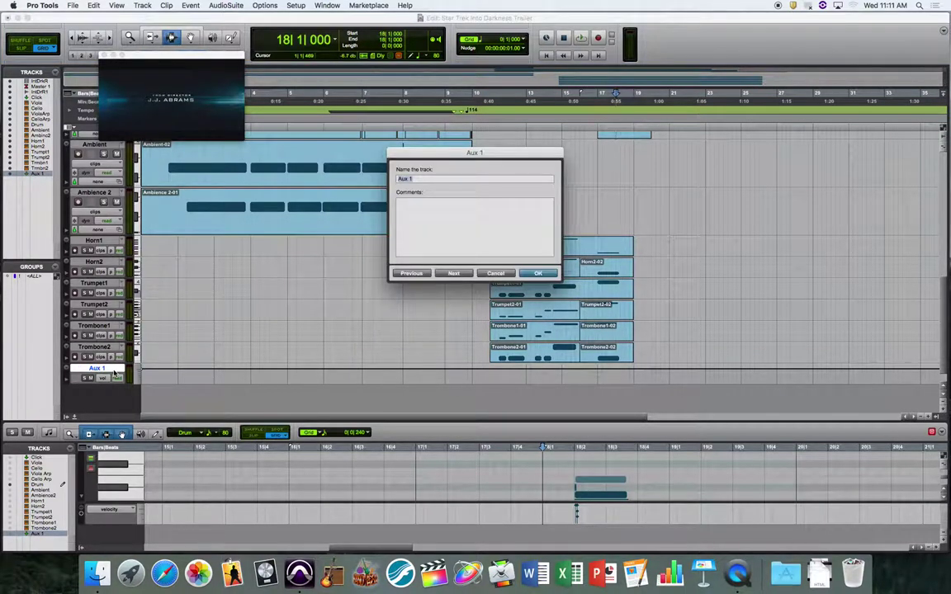
type("Horns")
key("Return")
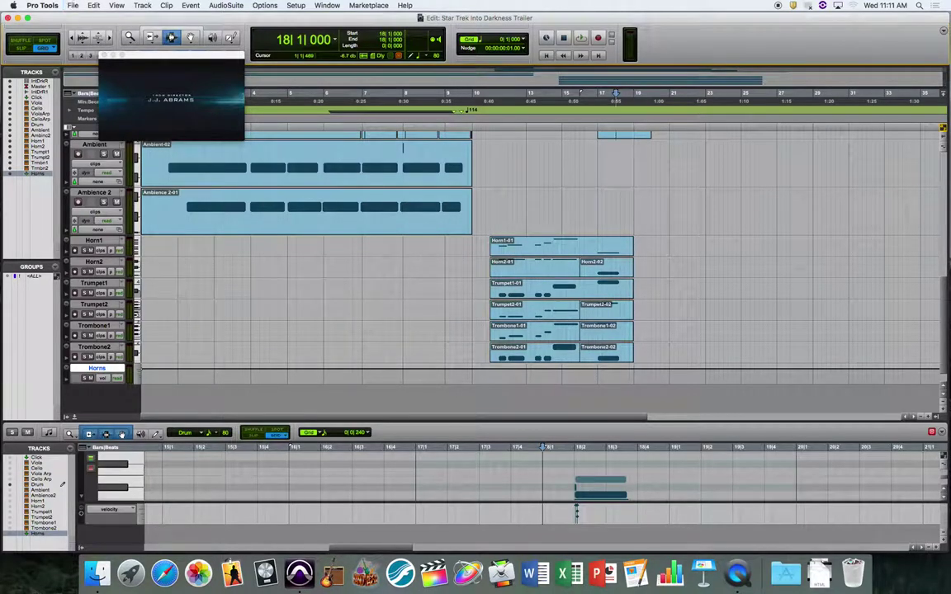
Show the mixer and check which input sources the Horns track offers.
key("super+equal")
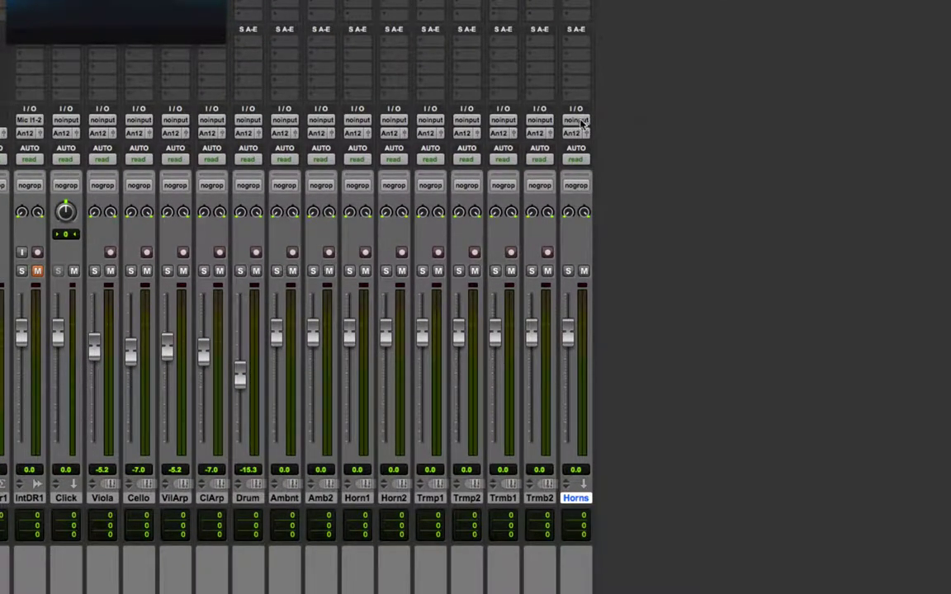
left_click(580, 123)
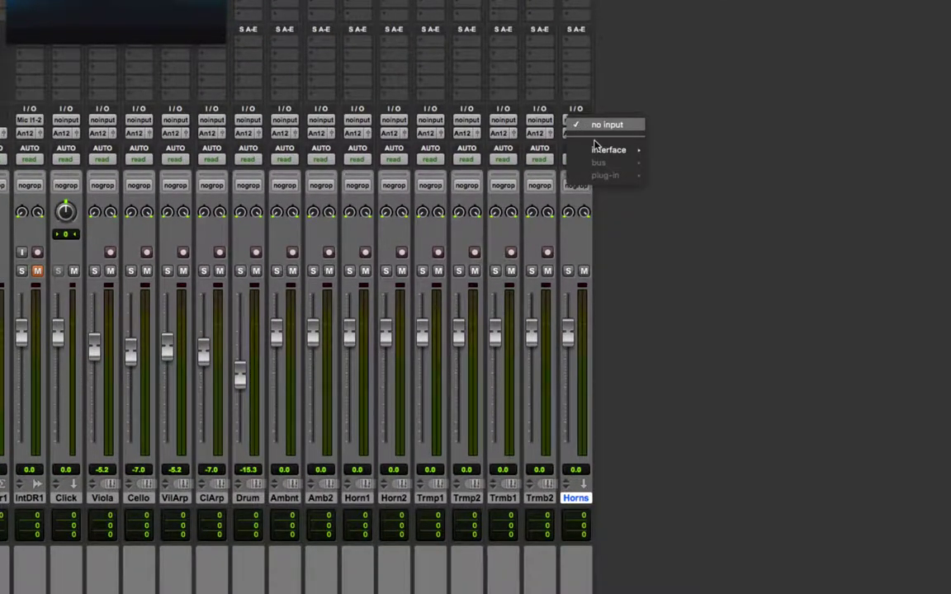
left_click(554, 180)
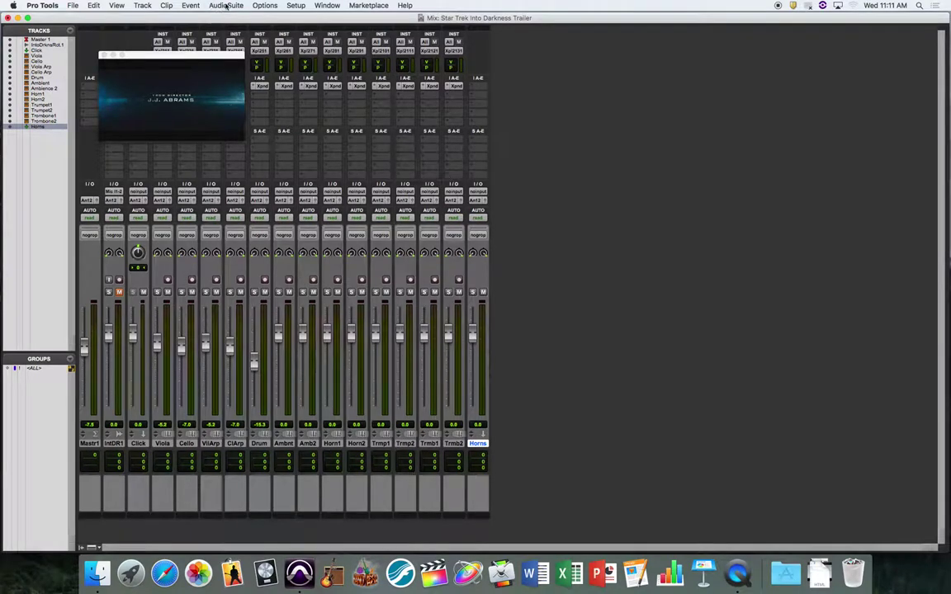
Open the bus paths in I/O Setup and delete the paths from ADAT 1-2 through S/PDIF Left-Right.
left_click(266, 6)
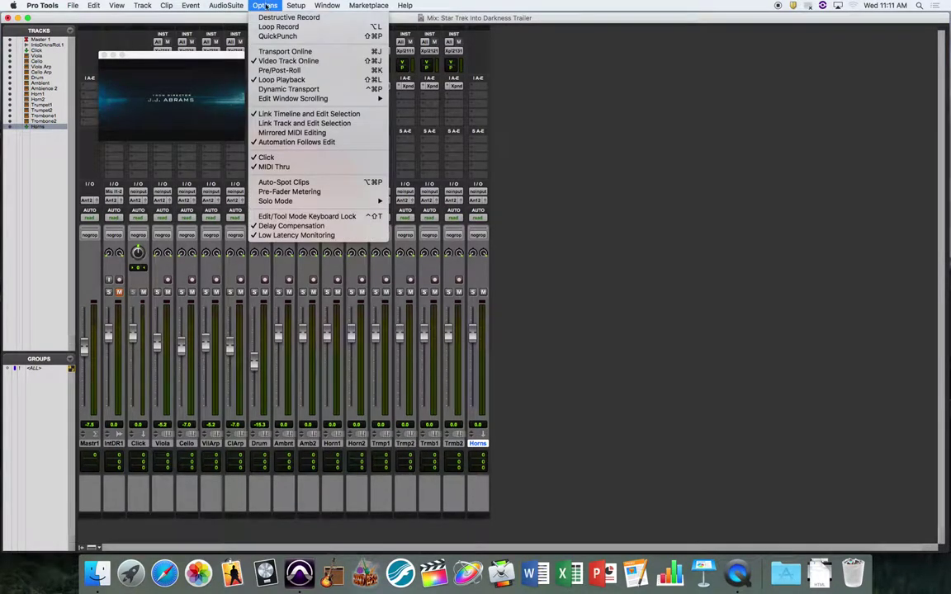
mouse_move(302, 5)
left_click(316, 63)
left_click(361, 98)
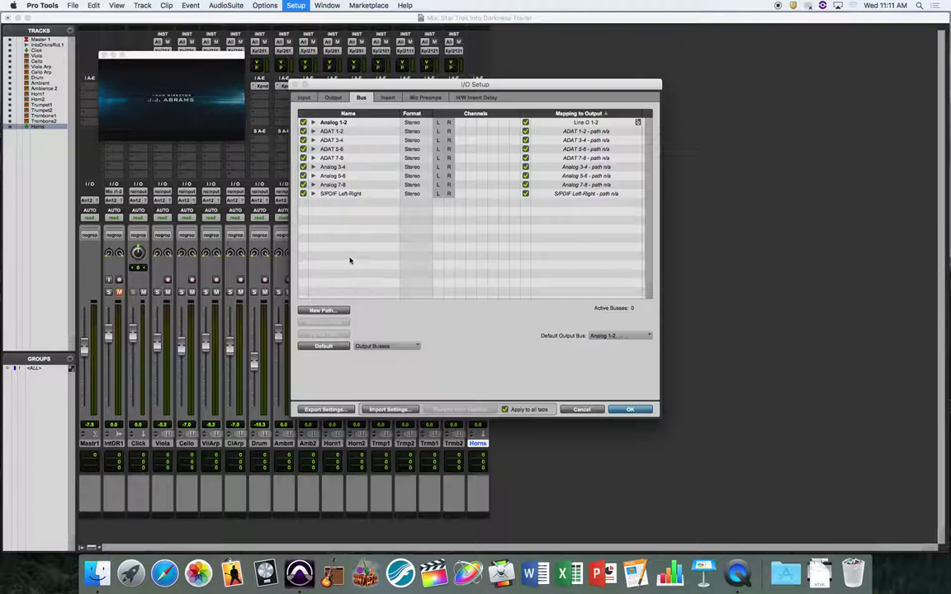
left_click_drag(350, 132, 350, 198)
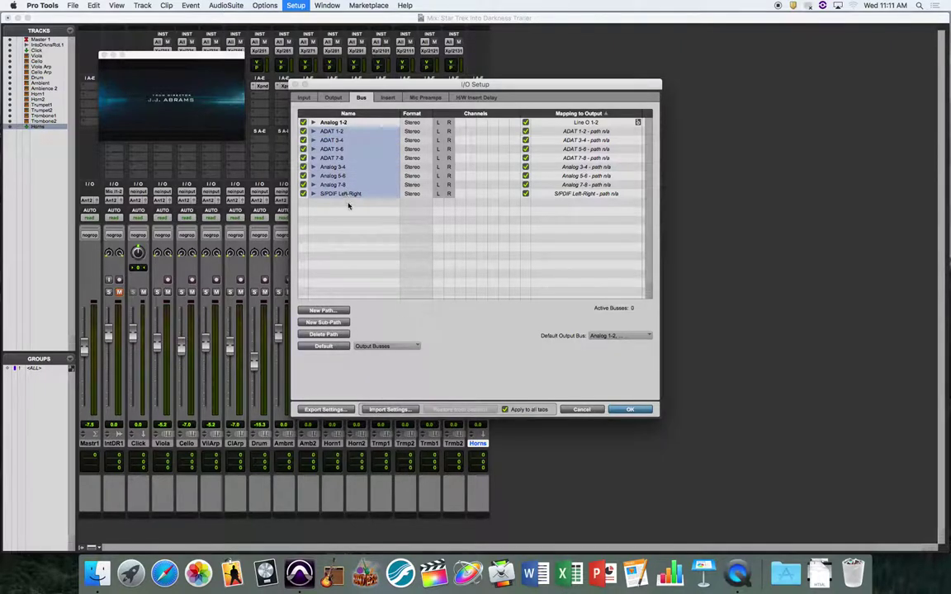
left_click(333, 335)
Restore the default paths for All Busses and apply the I/O Setup.
left_click(391, 346)
left_click(396, 335)
left_click(322, 346)
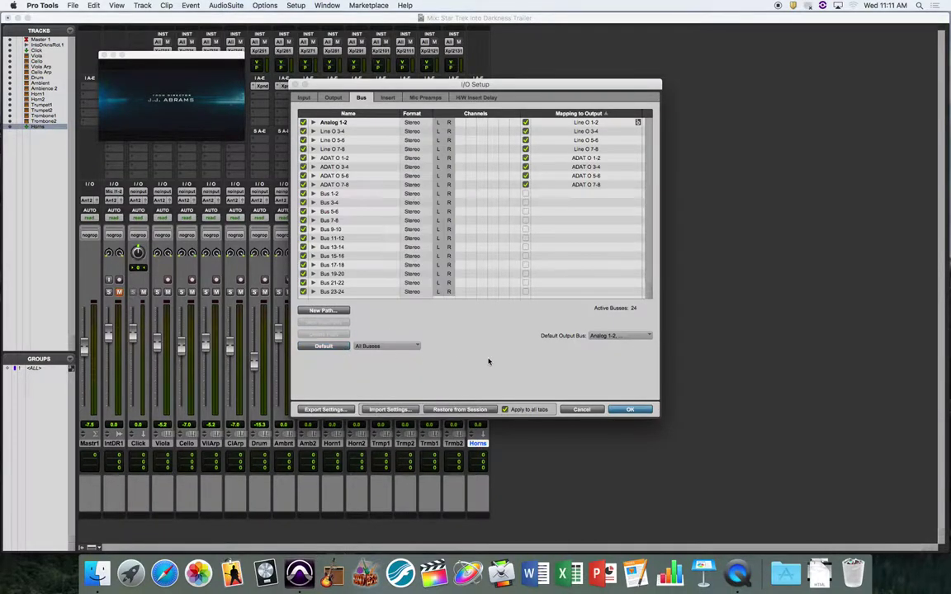
left_click(621, 412)
Set the input of the Horns track to Bus 1-2 (Stereo).
left_click(477, 192)
mouse_move(495, 220)
left_click(549, 223)
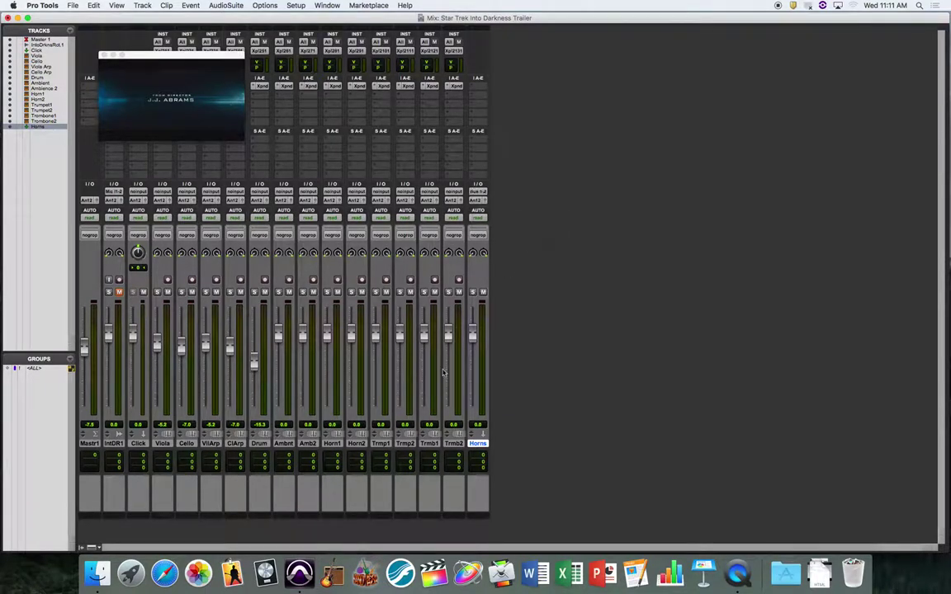
Select the tracks Horn1 through Trombone2 and route all their outputs to Bus 1-2 (Stereo).
left_click(332, 444)
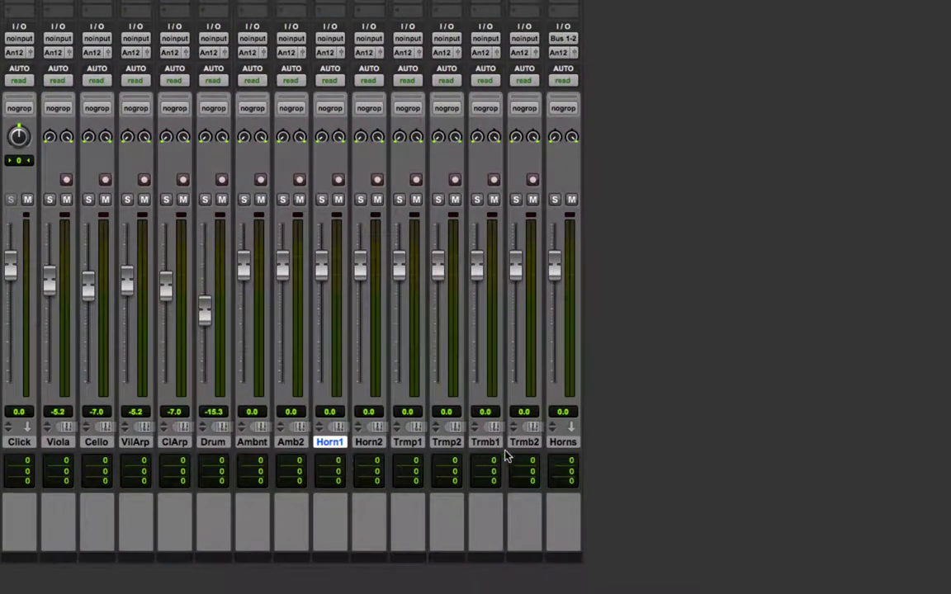
left_click(525, 443, "shift")
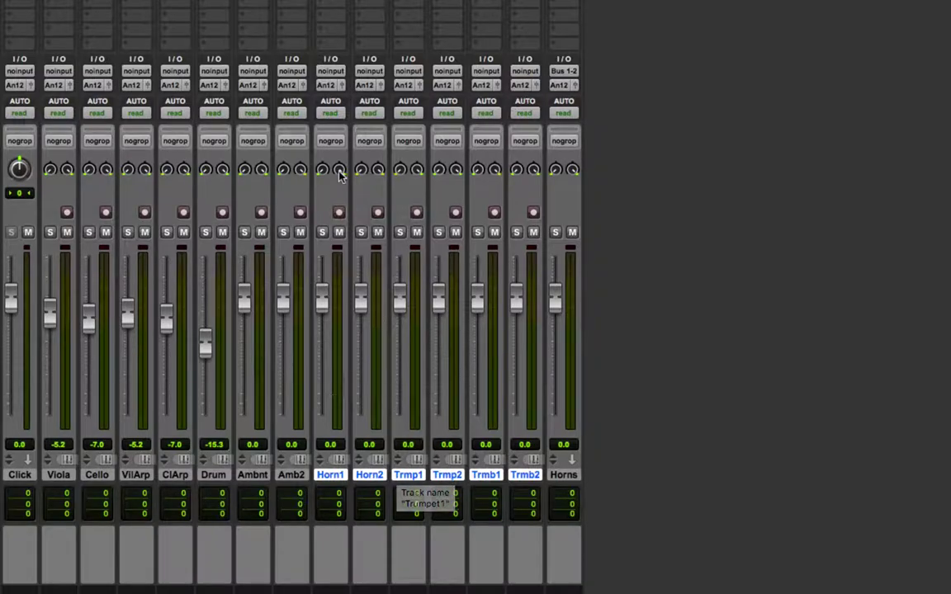
left_click(329, 86)
left_click(313, 96)
left_click(323, 87)
left_click(315, 98)
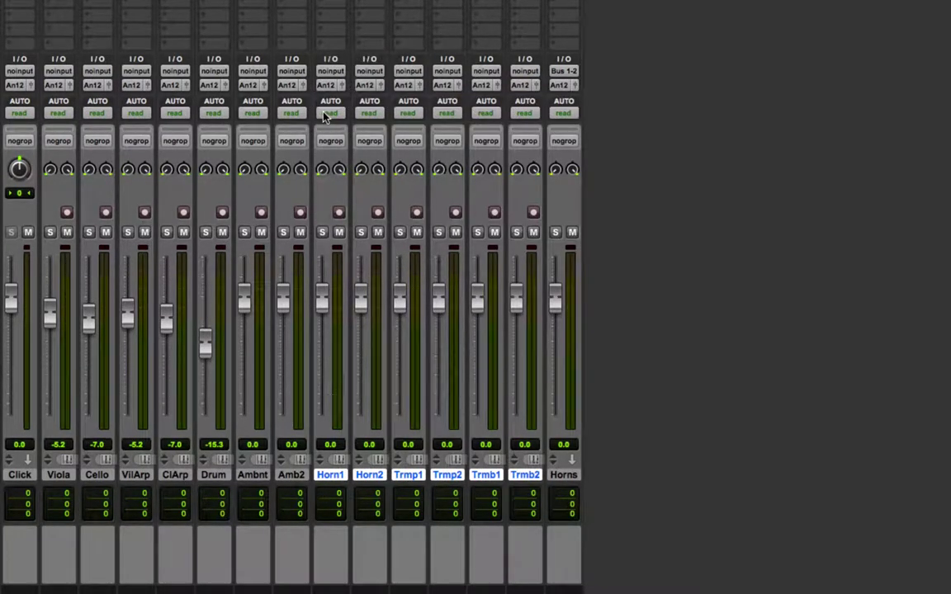
left_click(330, 86)
mouse_move(354, 100)
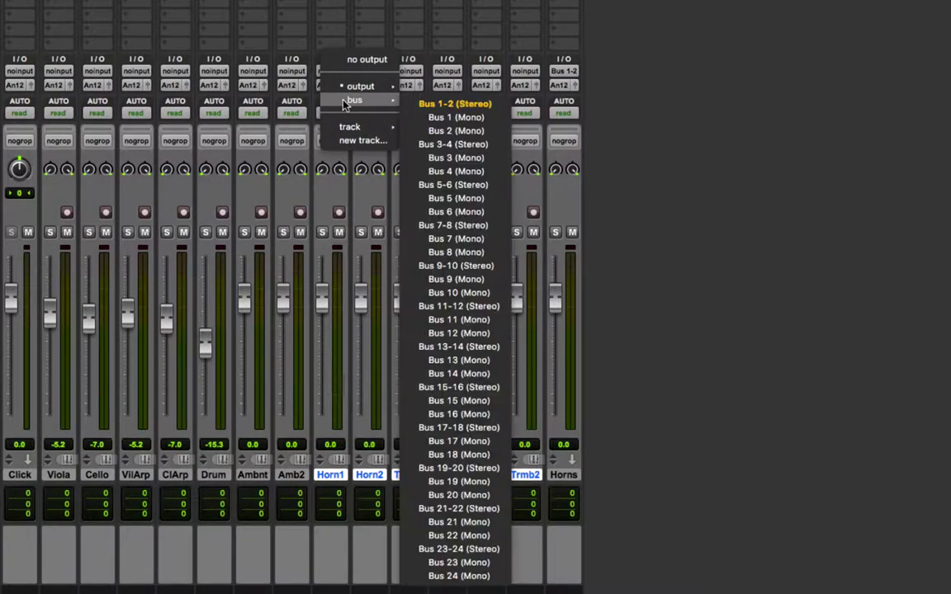
left_click(442, 105, "alt+shift")
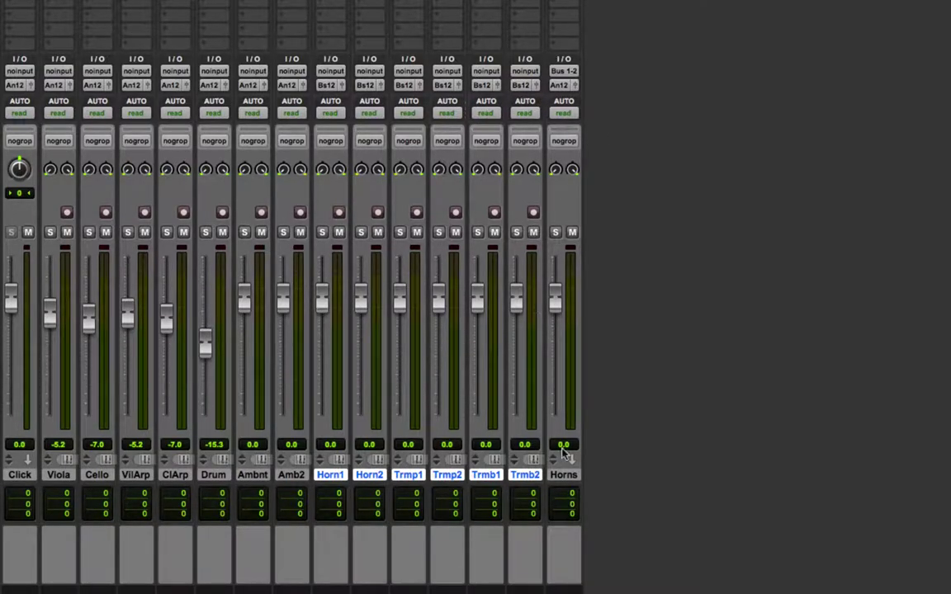
Rename the Horns track as Brass and review its input assignment, keeping Bus 1-2 (Stereo).
double_click(561, 476)
type("Brass")
key("Return")
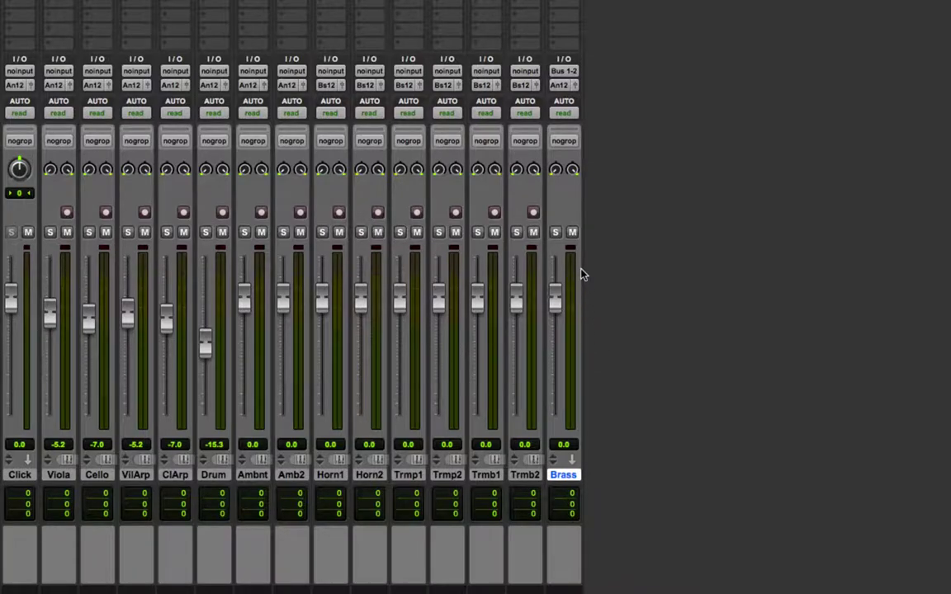
left_click(565, 73)
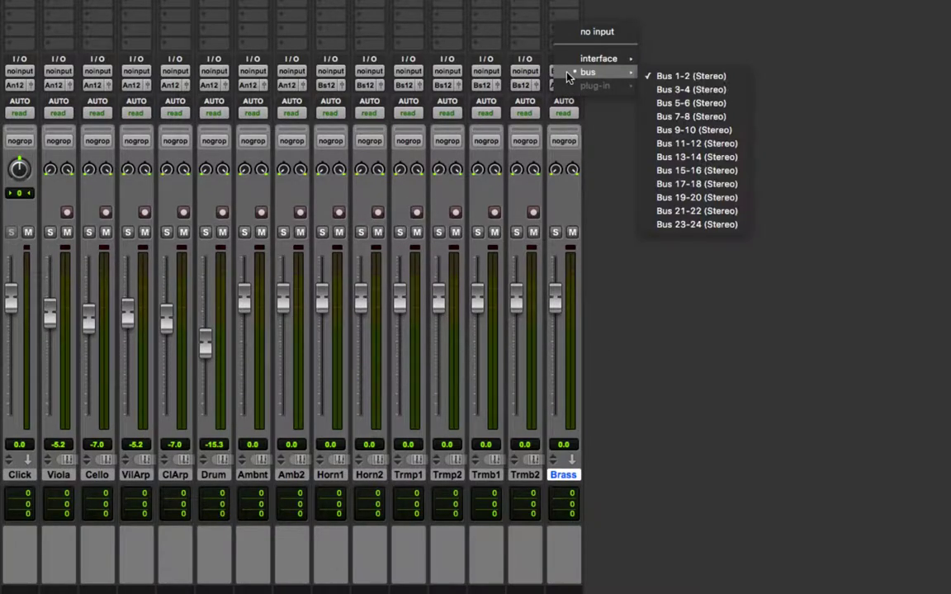
left_click(677, 71)
Select the tracks Horn1 through Trombone2 and review their shared bus output assignment without changing it.
left_click(330, 475)
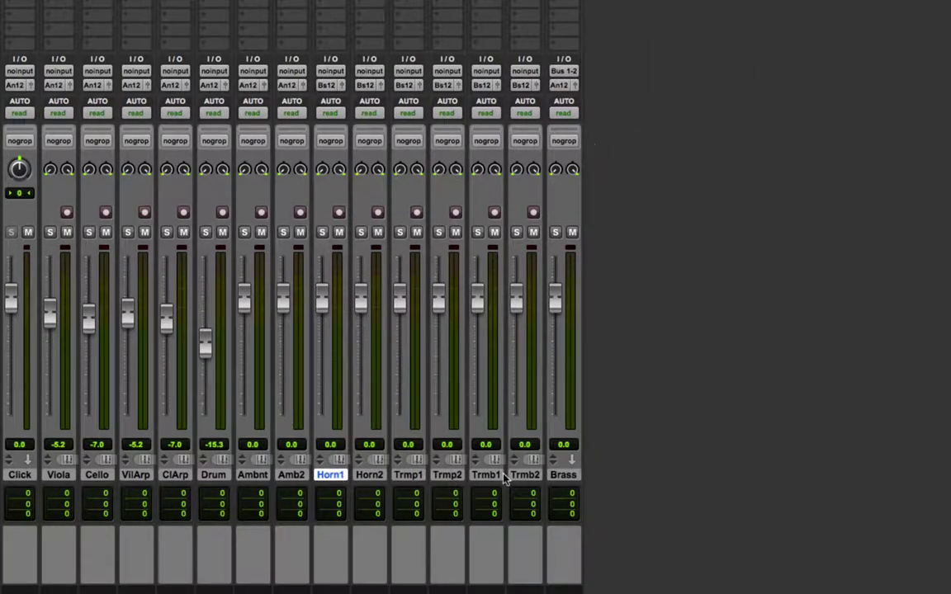
left_click(526, 476, "shift")
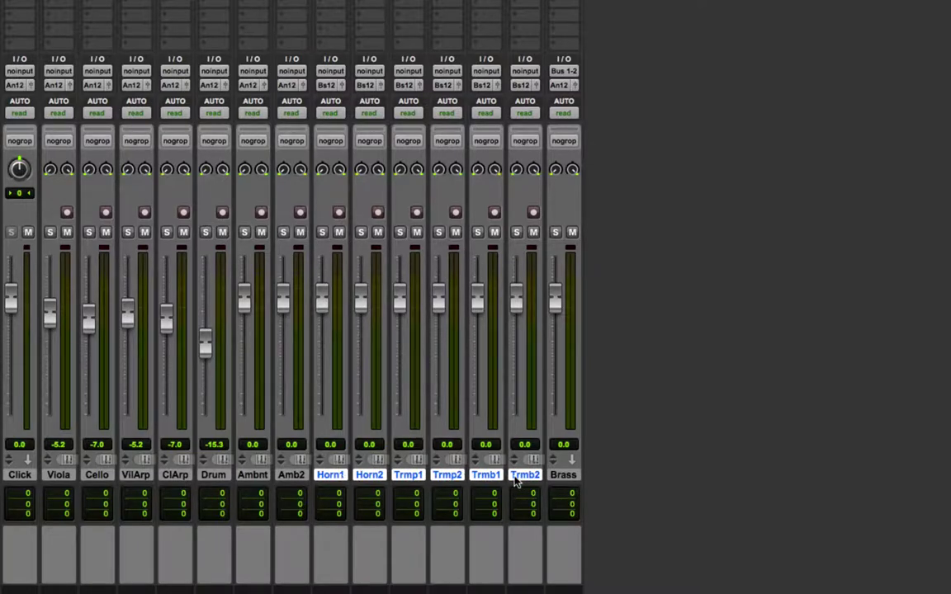
left_click(327, 86)
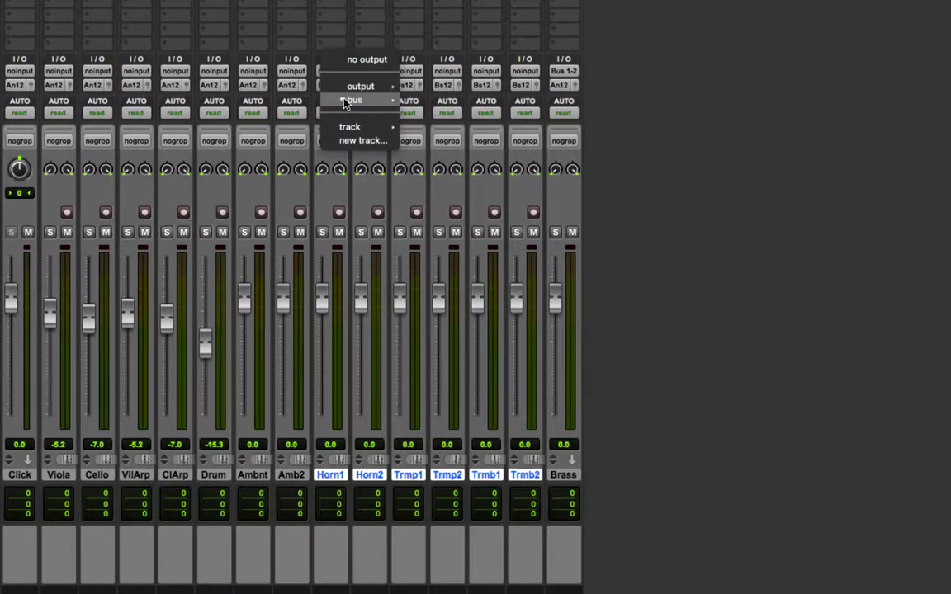
mouse_move(371, 100)
left_click(630, 128)
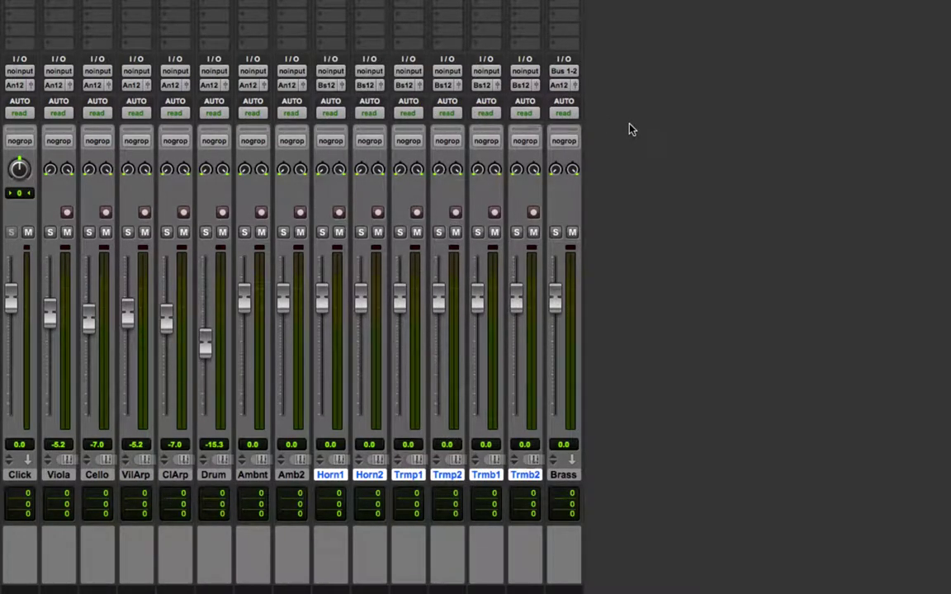
Examine the input choices of the Brass track and leave them as they are.
left_click(565, 74)
left_click(516, 64)
left_click(562, 71)
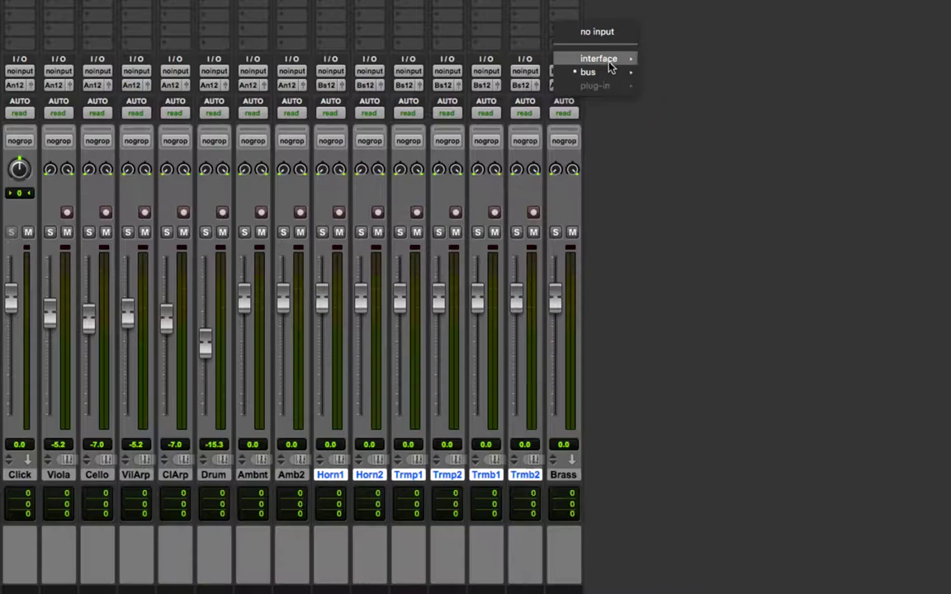
left_click(661, 39)
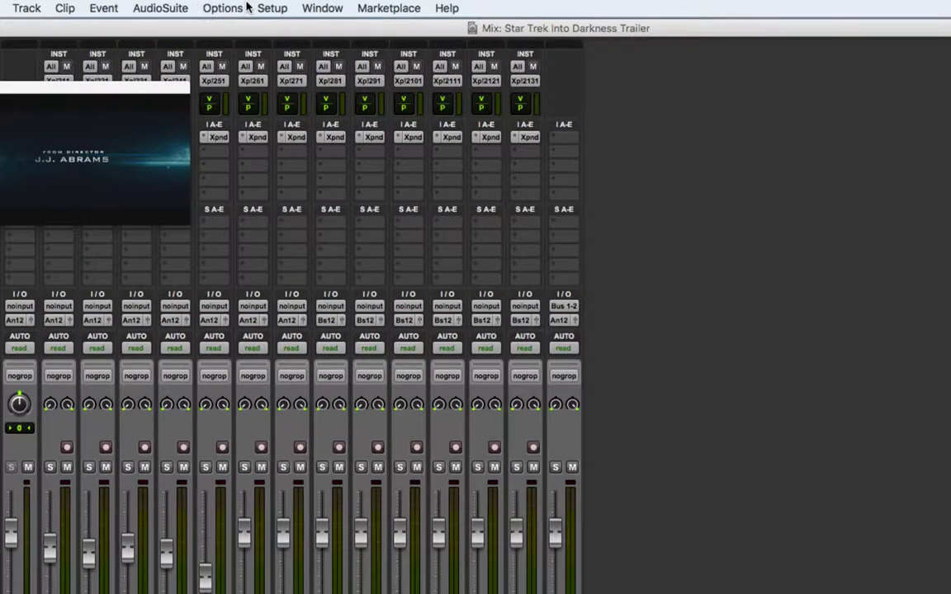
Review the bus paths and the default bus options in the I/O Setup, keeping All Busses.
left_click(272, 8)
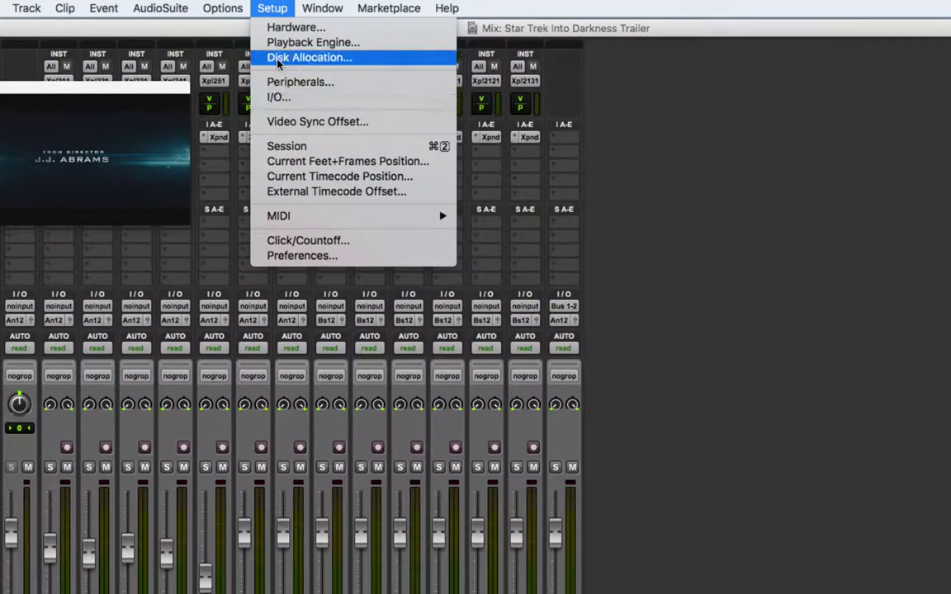
left_click(278, 98)
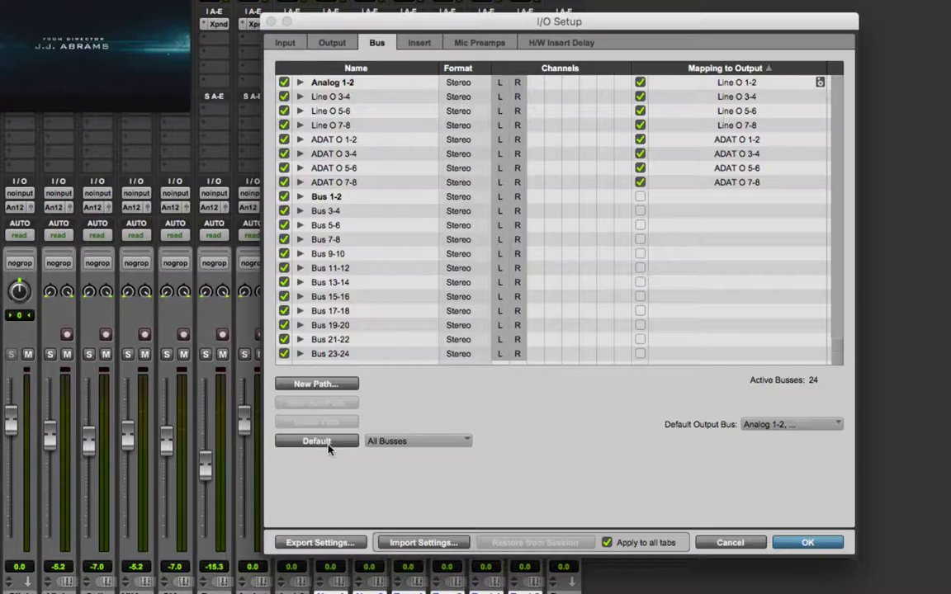
left_click(390, 555)
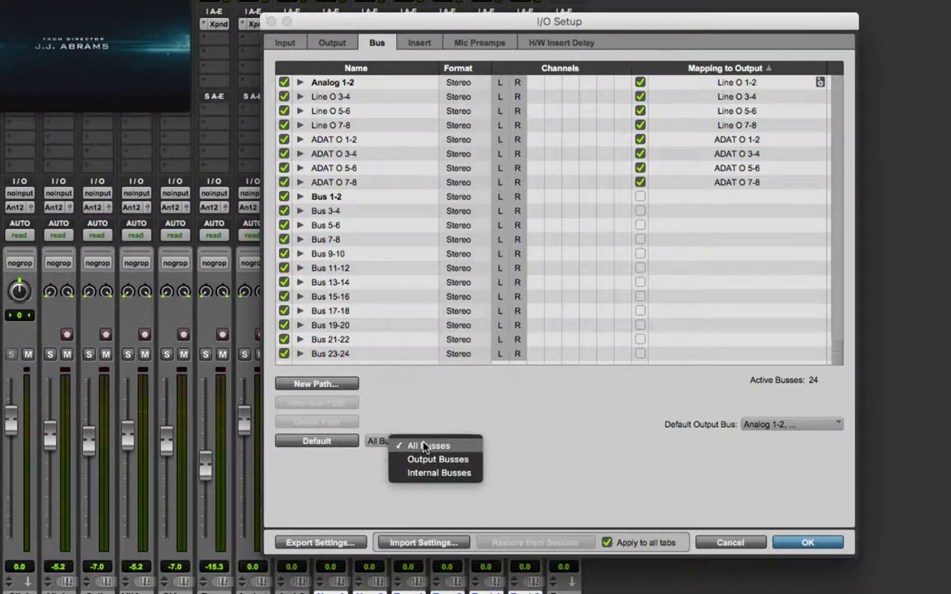
left_click(376, 493)
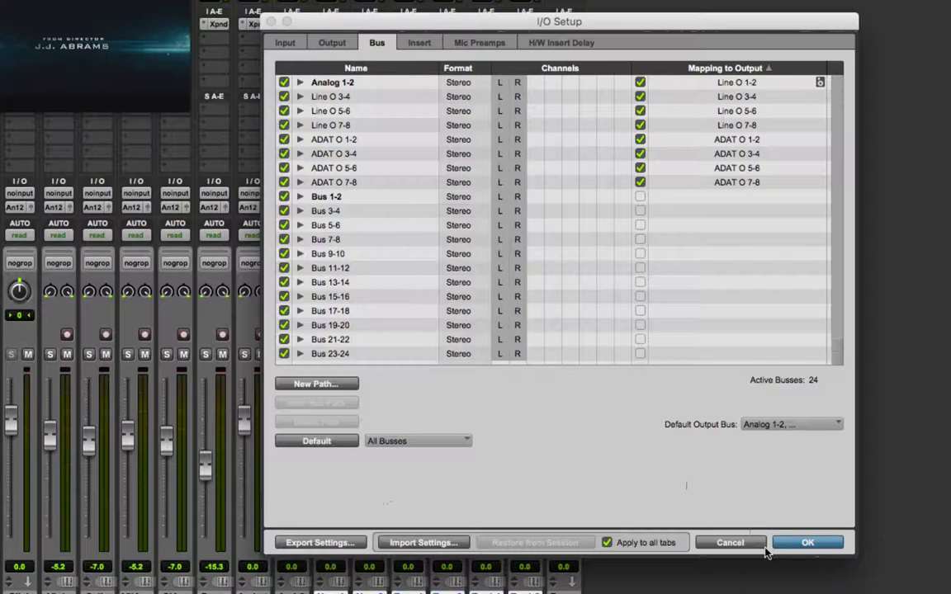
left_click(794, 545)
Check the Brass track's available bus inputs and keep Bus 1-2 (Stereo) as its input.
left_click(564, 193)
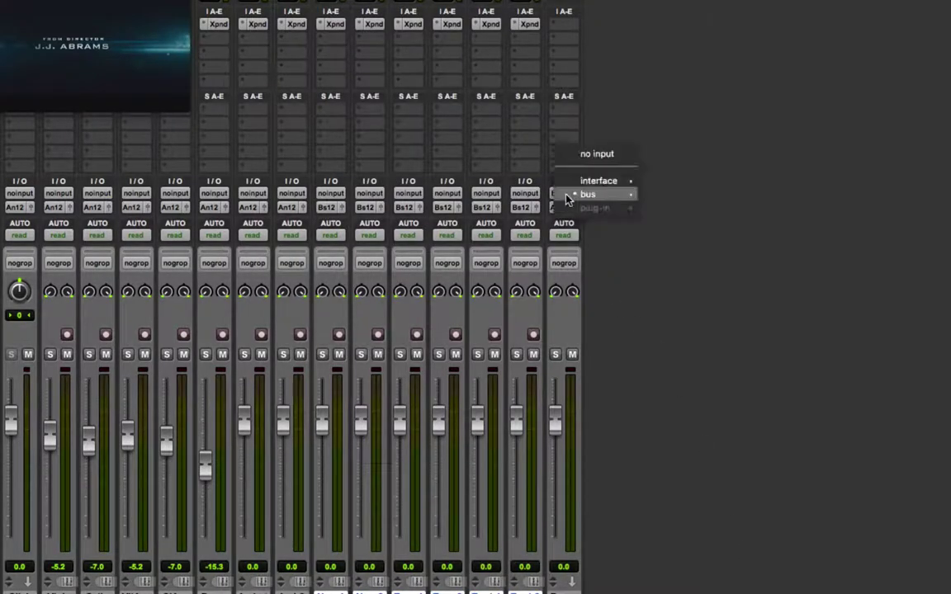
mouse_move(630, 200)
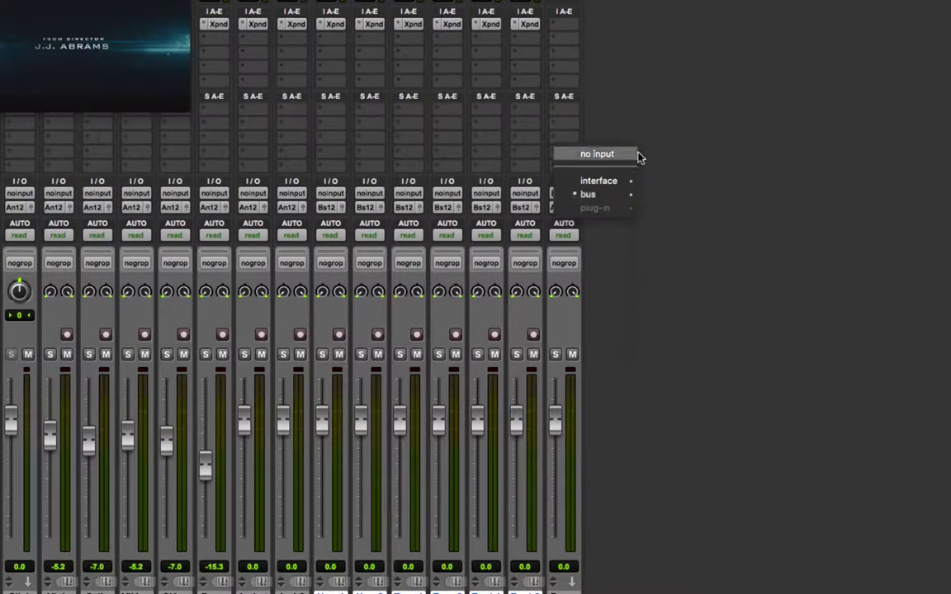
left_click(677, 154)
left_click(564, 193)
mouse_move(611, 194)
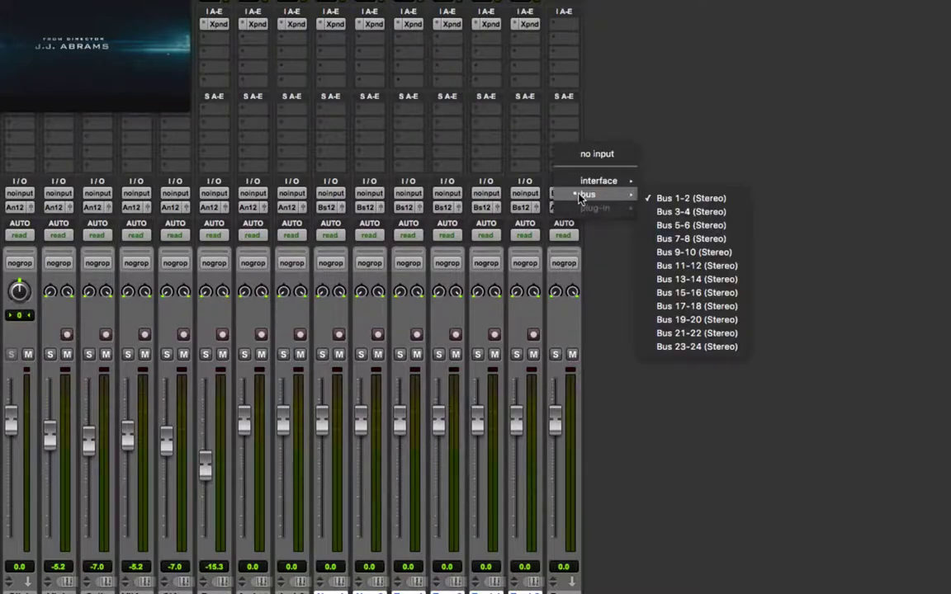
left_click(700, 198)
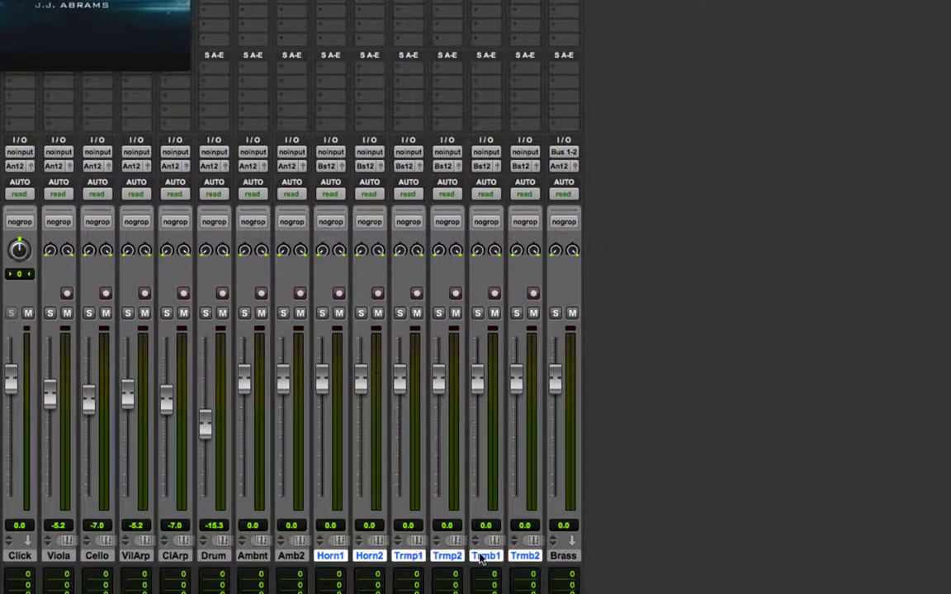
Set the Brass track's automation mode to write and lower its fader to -19.0 dB.
left_click(564, 194)
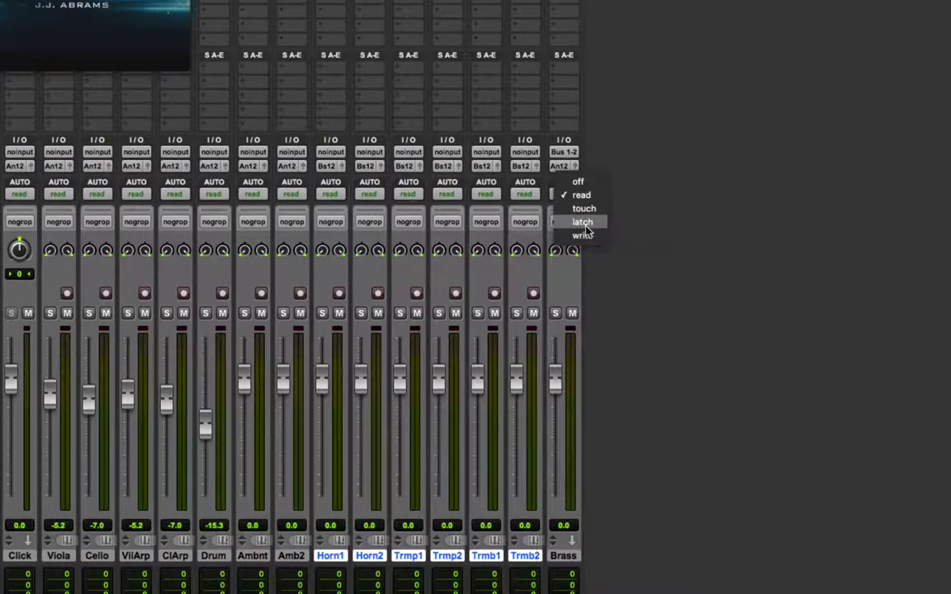
left_click(584, 235)
key("ctrl+equal")
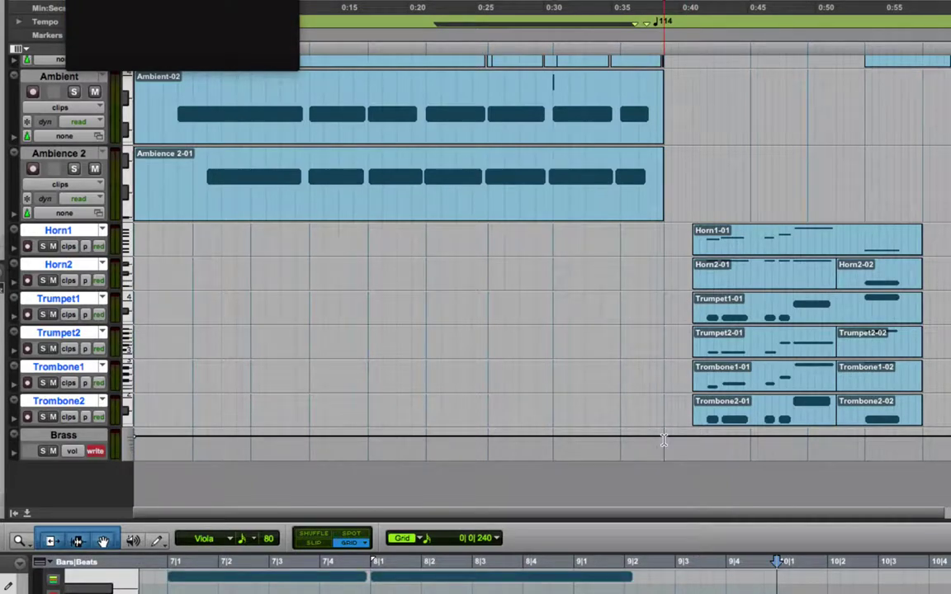
key("ctrl+equal")
left_click_drag(665, 384, 669, 442)
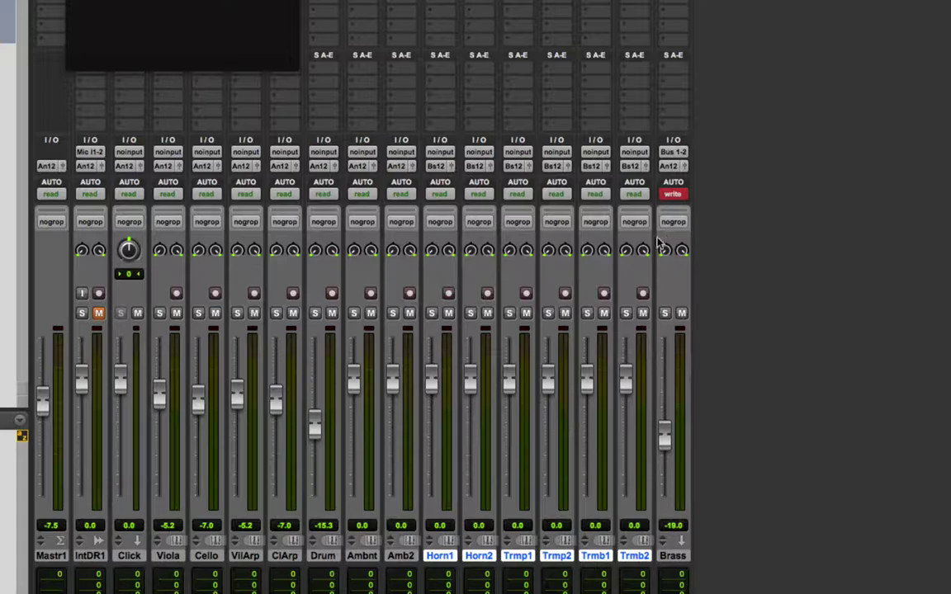
Try recording Brass volume automation by riding its fader upward during playback, and undo the recorded automation.
key("space")
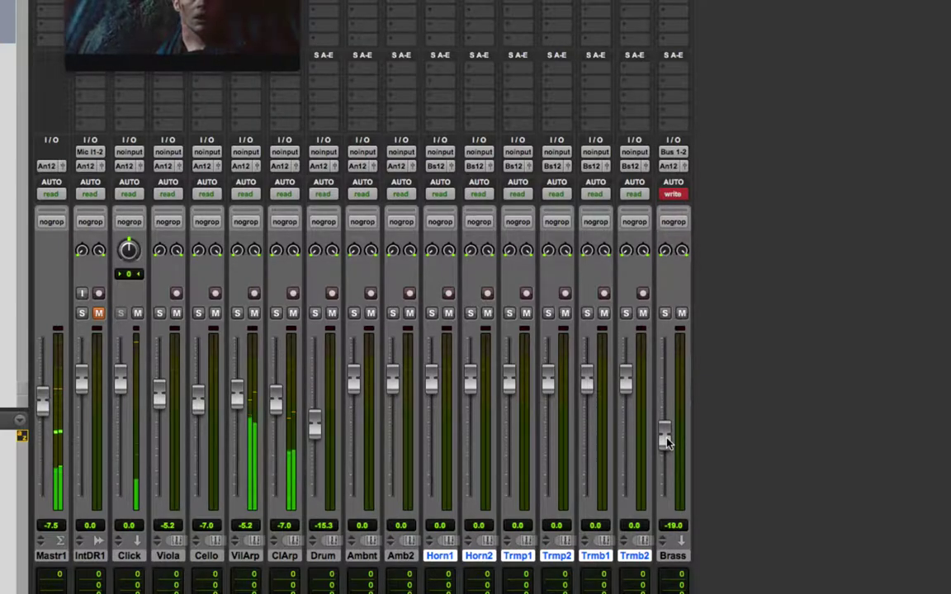
mouse_move(667, 443)
left_mouse_down()
mouse_move(660, 391)
mouse_move(666, 408)
left_mouse_up()
mouse_move(669, 413)
left_mouse_down()
mouse_move(666, 422)
mouse_move(662, 374)
mouse_move(665, 428)
mouse_move(664, 384)
left_mouse_up()
key("space")
key("space")
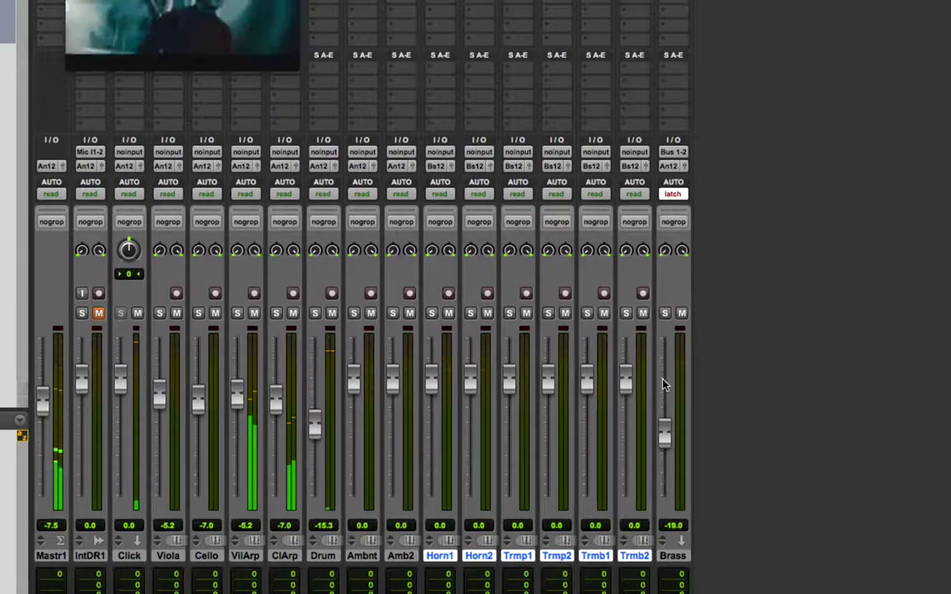
key("ctrl+equal")
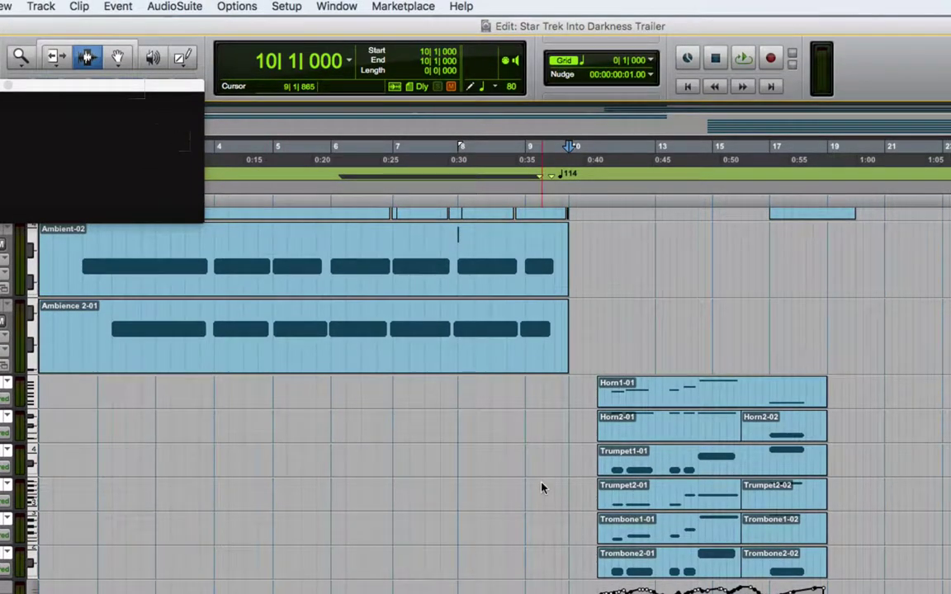
key("super+z")
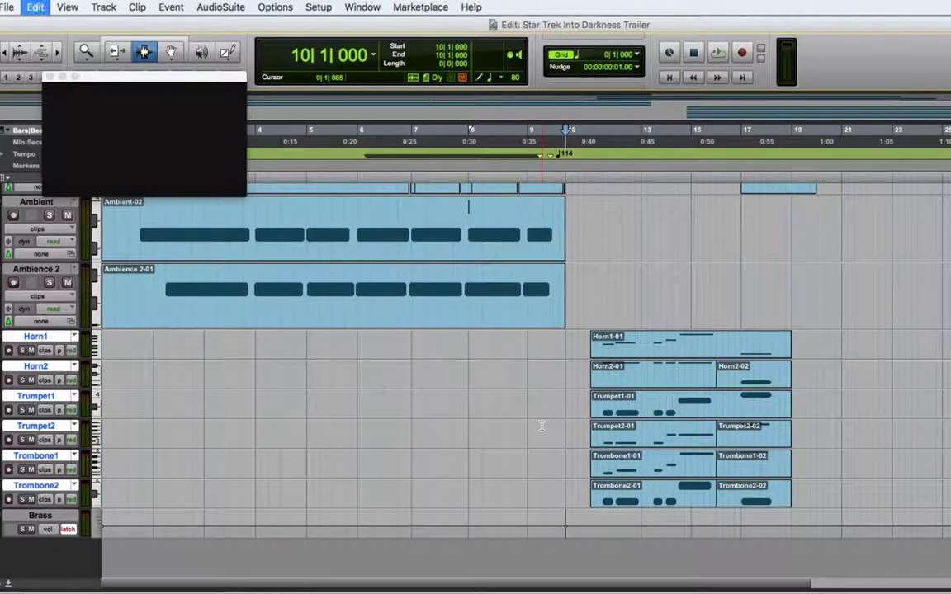
Set the Brass track's automation mode to read and draw a rising and falling volume curve from about bar 11 to bar 18.
left_click(67, 529)
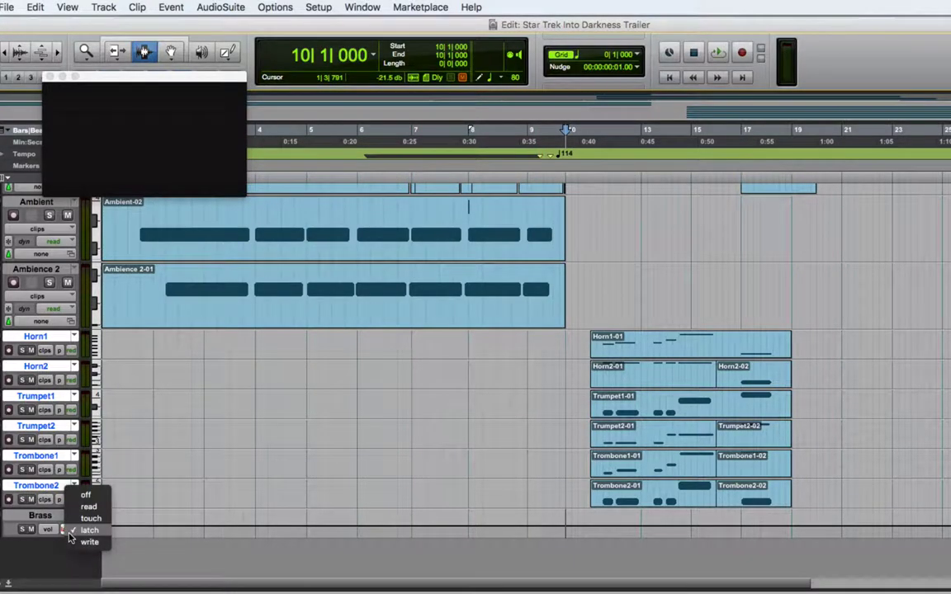
left_click(82, 506)
left_click(228, 49)
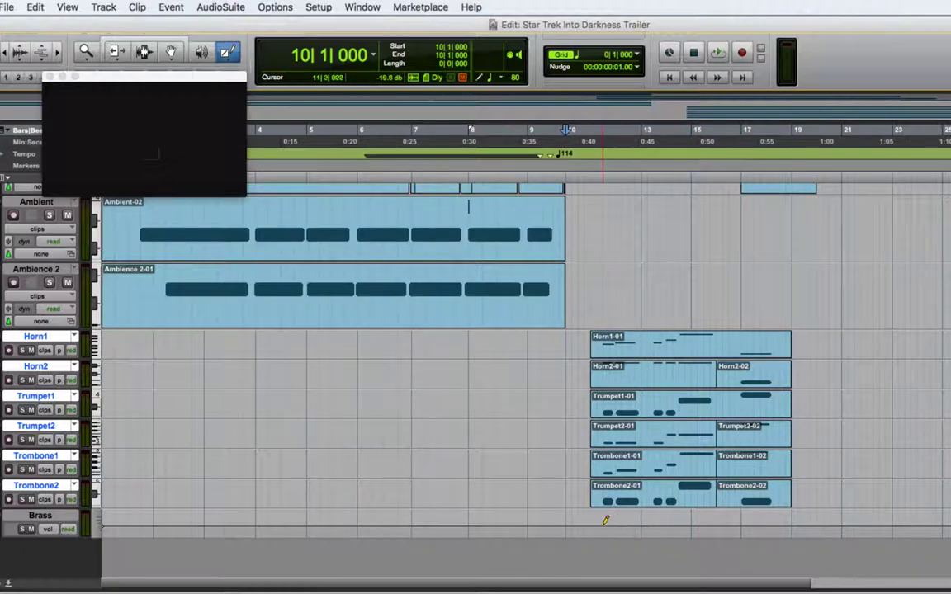
left_click_drag(602, 519, 763, 515)
Play back the brass section and smooth the Brass volume curve by adjusting its breakpoints up to about bar 17.
key("space")
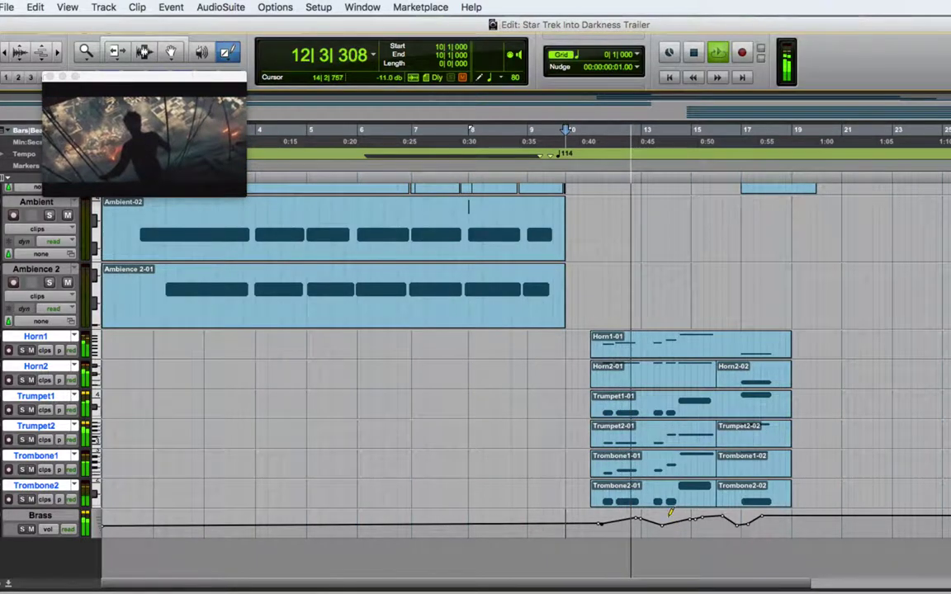
left_click(170, 51)
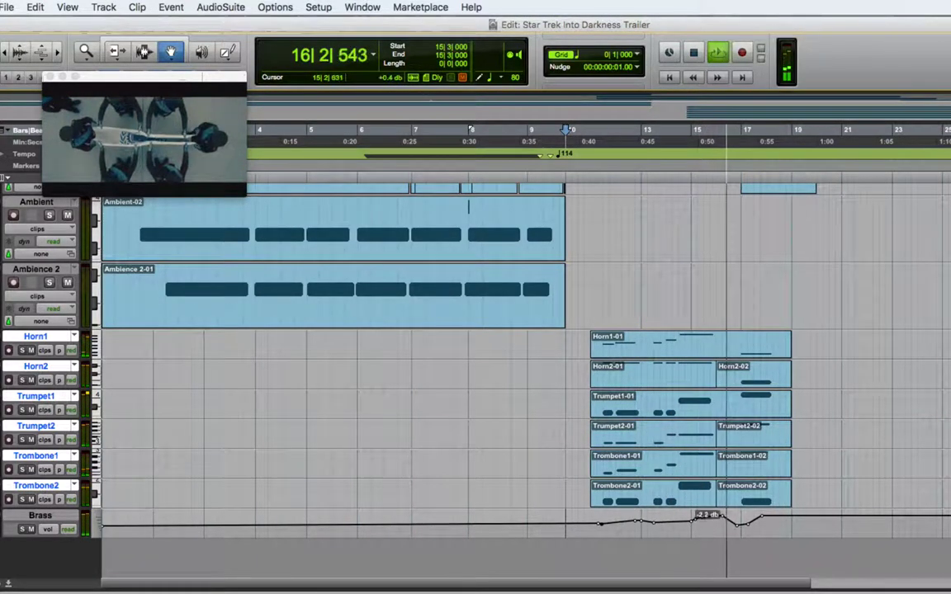
left_click_drag(749, 524, 749, 520)
key("space")
key("space")
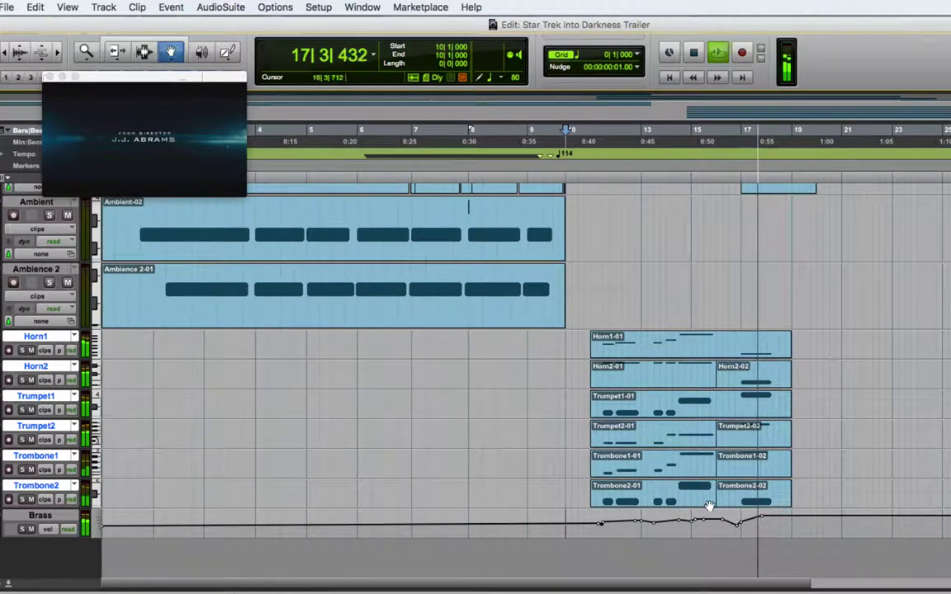
Move the video window clear of the track controls, stop playback and mute the Click track.
left_click_drag(116, 80, 314, 77)
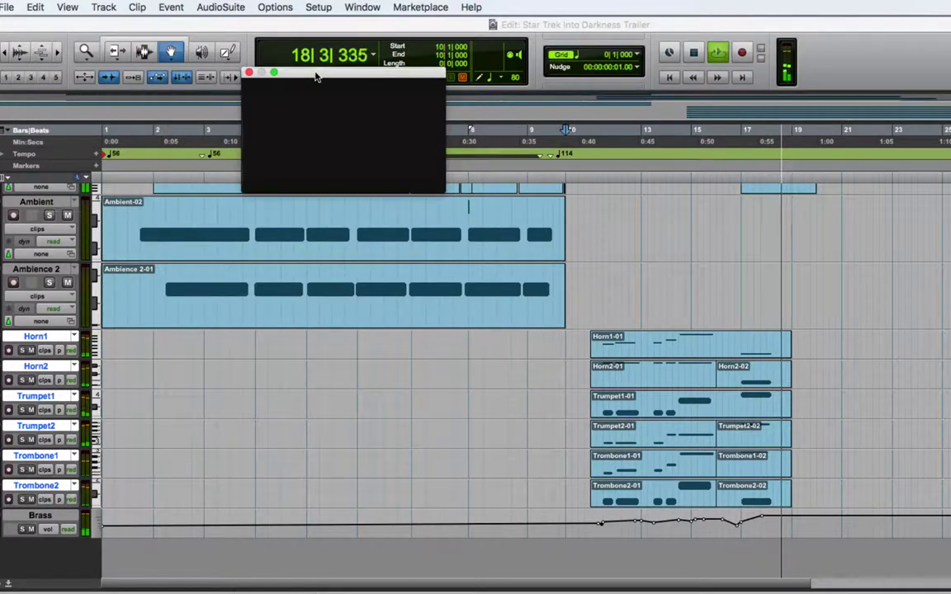
key("space")
scroll(99, 320, "down", 1)
scroll(99, 321, "up", 10)
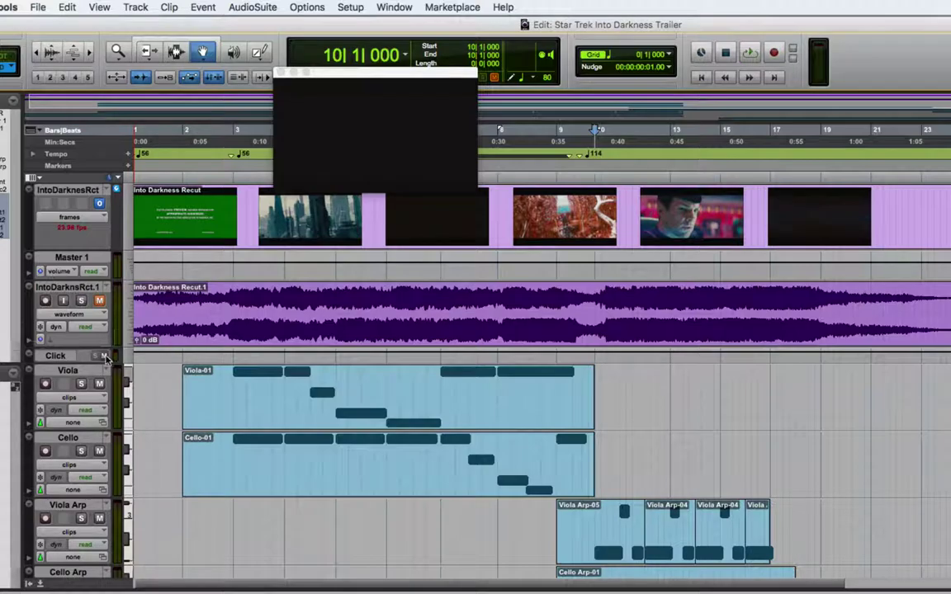
left_click(104, 357)
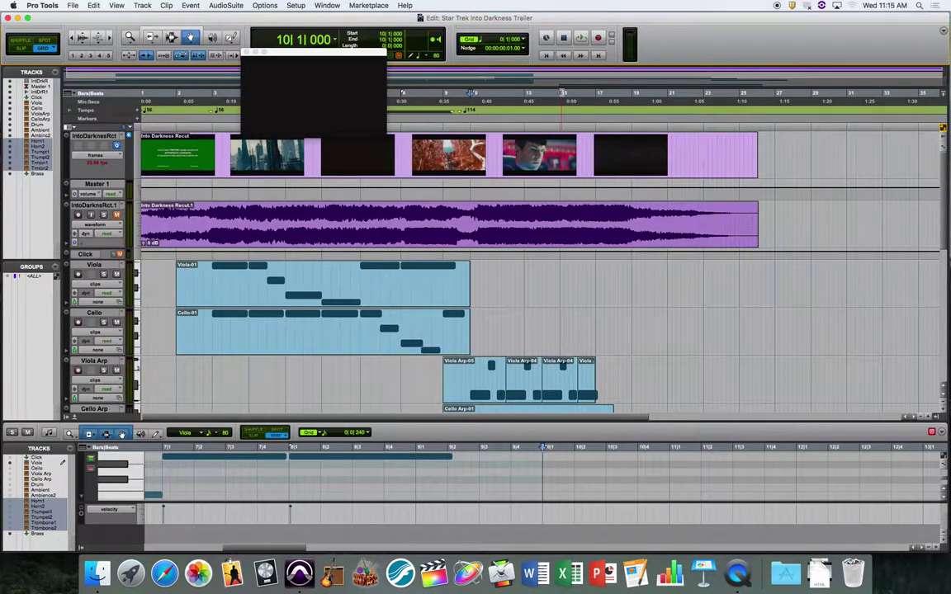
Select the whole Into Darkness Recut video clip and bounce it to QuickTime, adding the composer's first name to the file name.
left_click(594, 137)
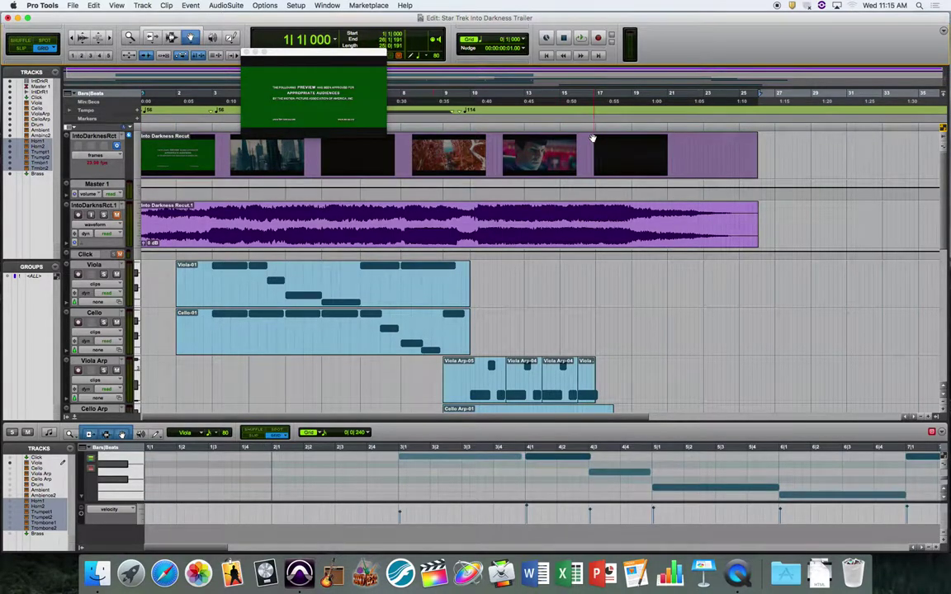
left_click(71, 6)
mouse_move(103, 138)
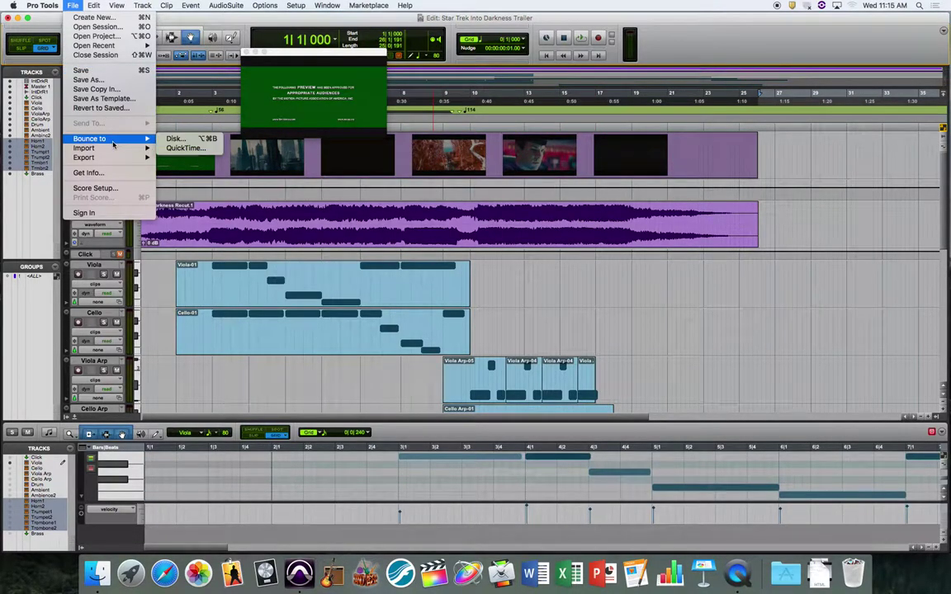
left_click(175, 149)
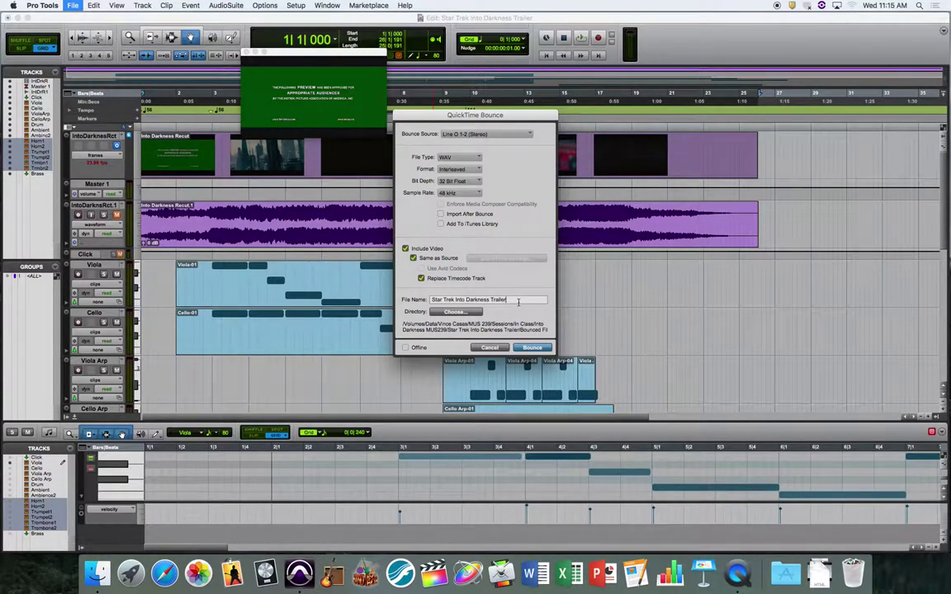
type("Vince")
left_click(533, 348)
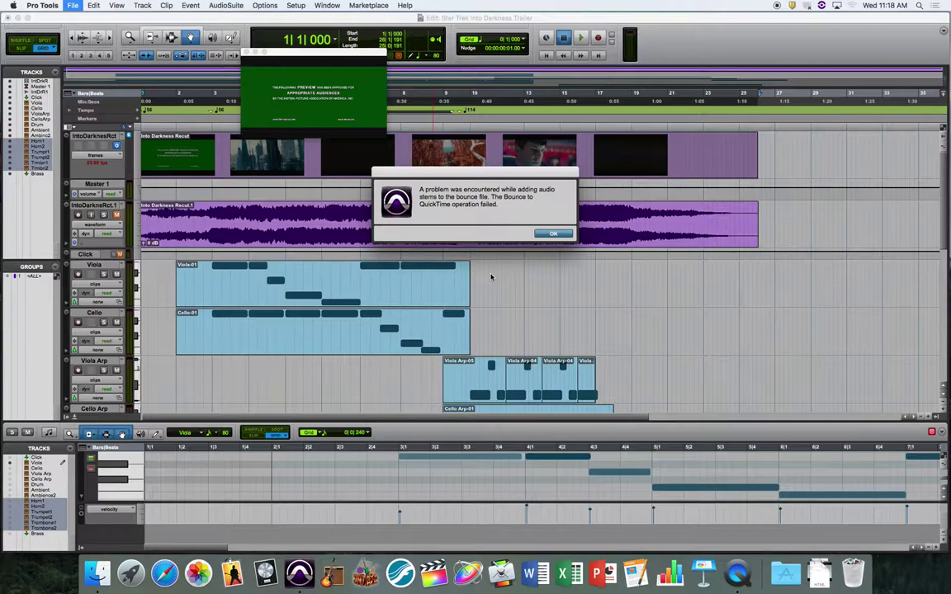
left_click(549, 234)
left_click(550, 235)
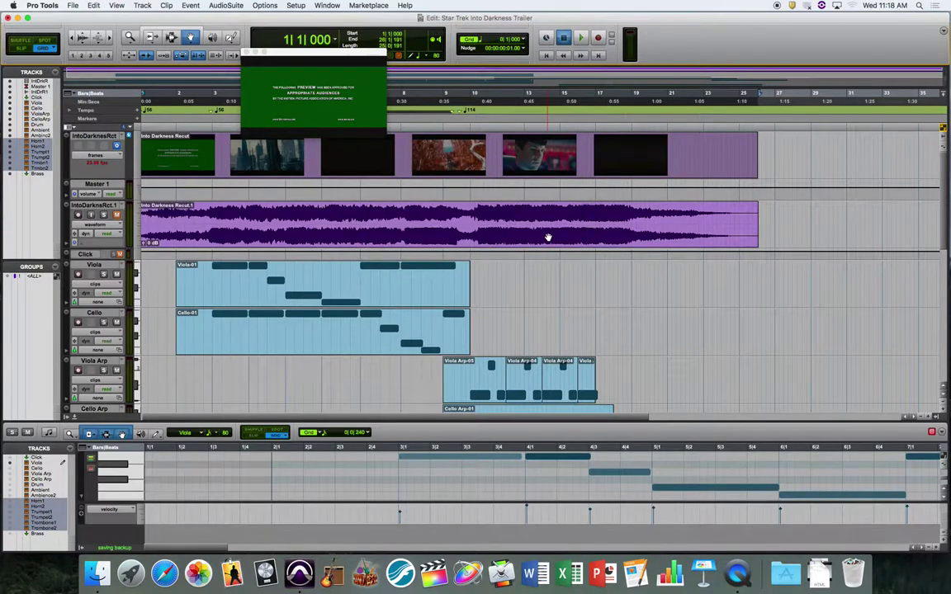
Switch to Finder, preview the bounced movie in the Bounced Files folder and open it in QuickTime Player.
key("super+Tab")
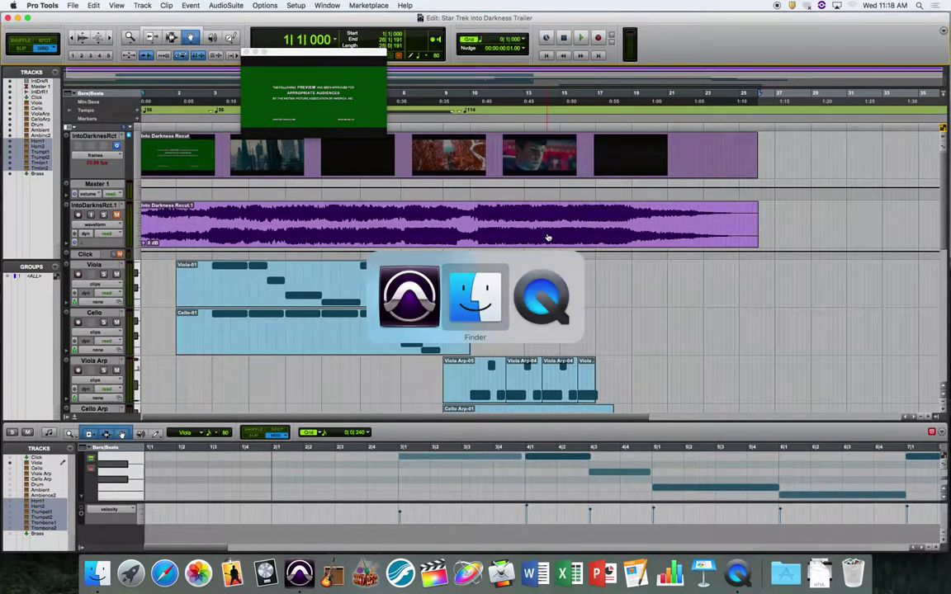
left_click(622, 79)
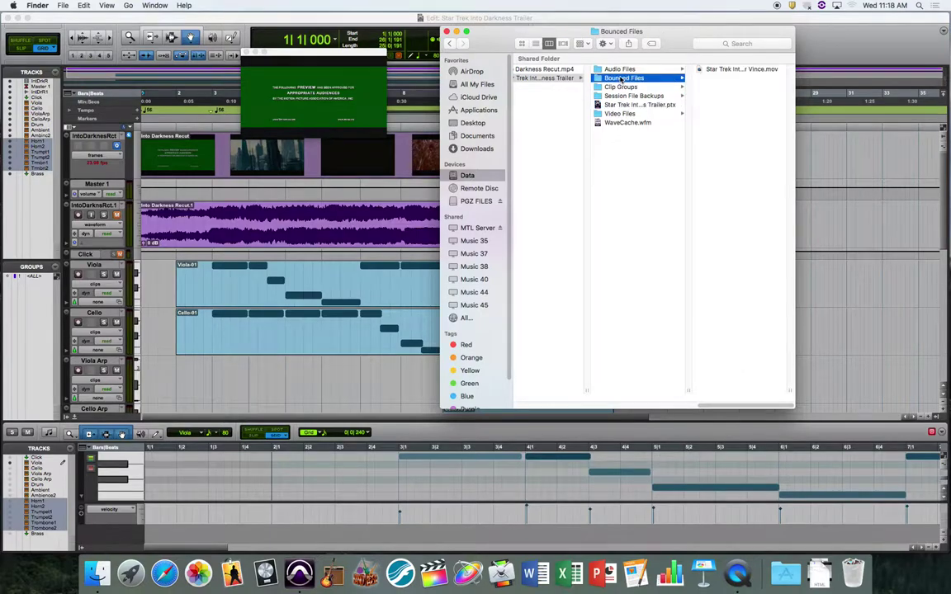
left_click(743, 71)
key("space")
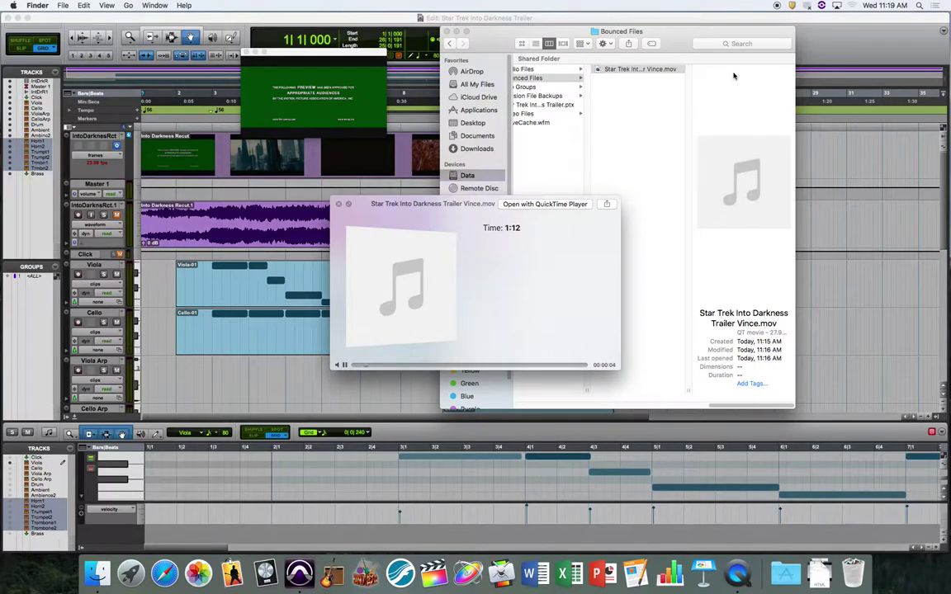
key("space")
double_click(643, 71)
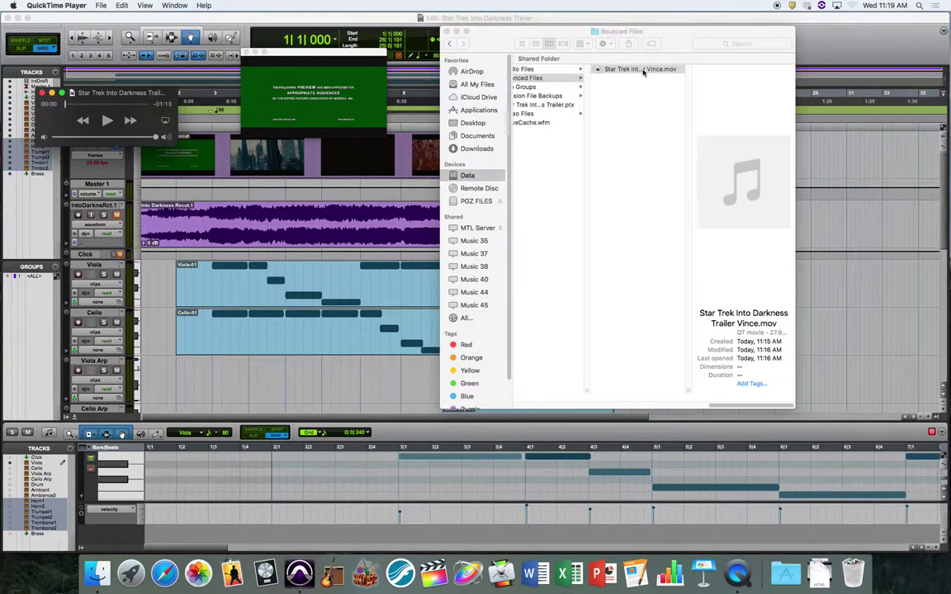